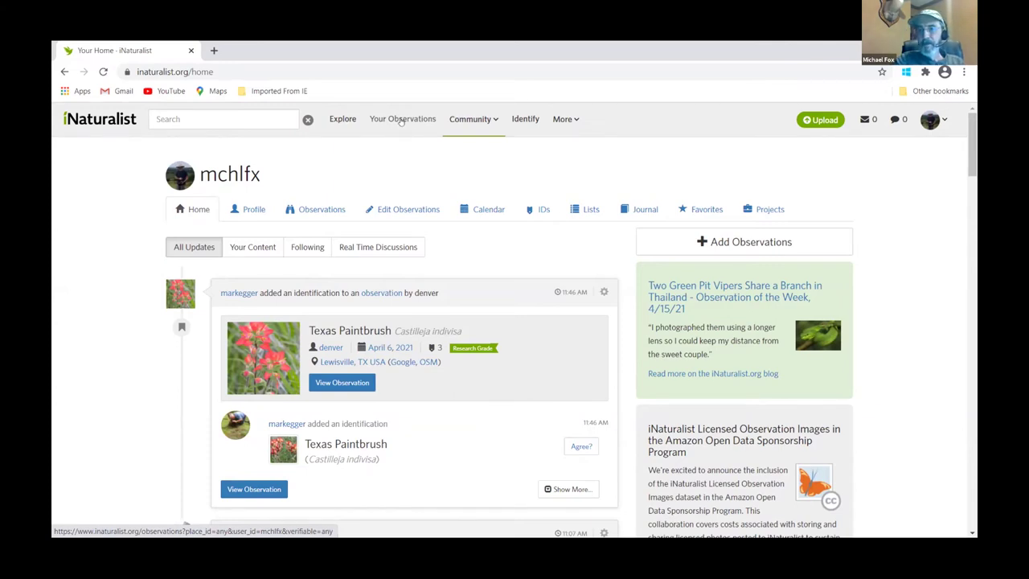
- View your own observations list and open the community Projects page
click(400, 121)
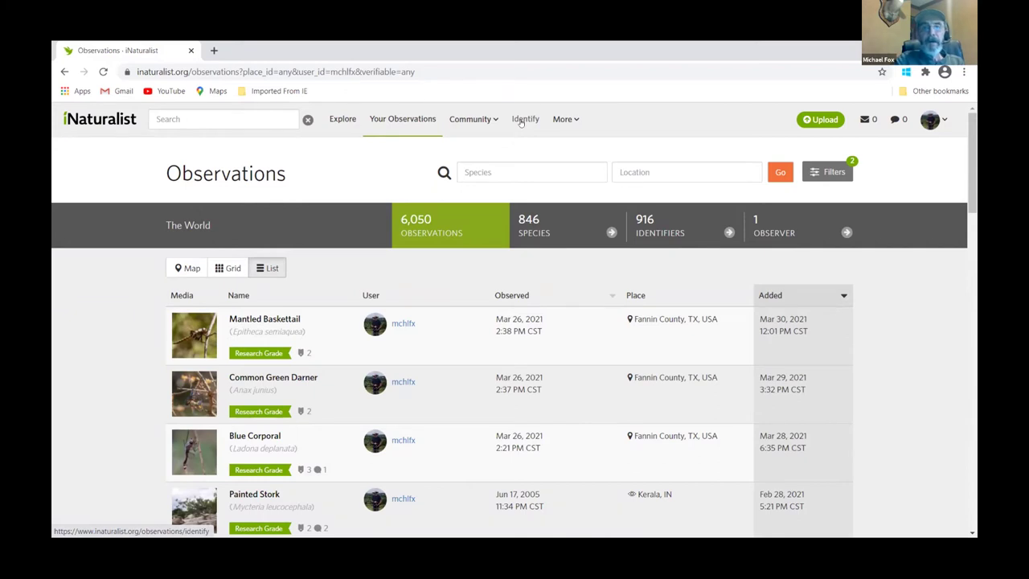
mouse_move(560, 121)
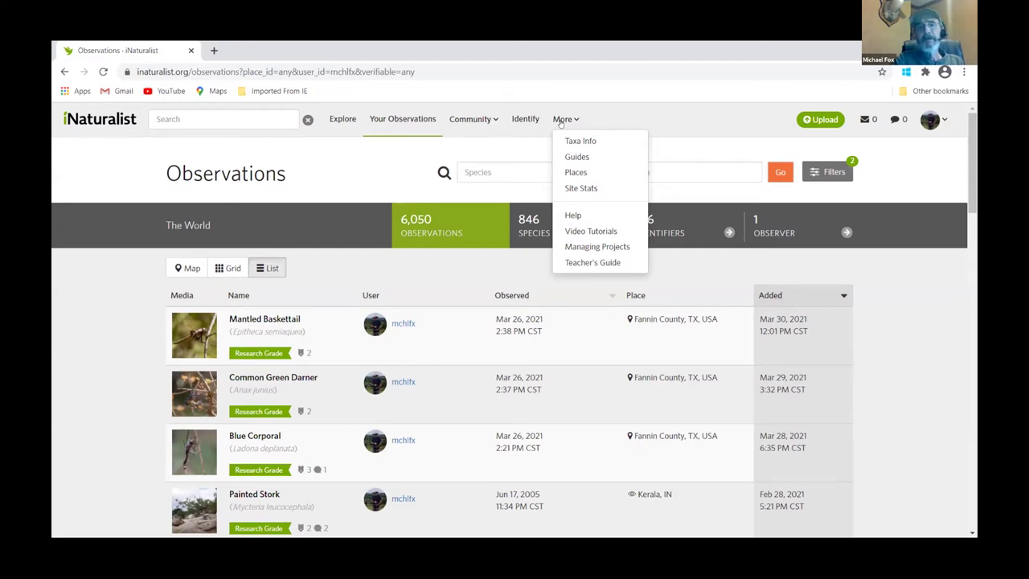
mouse_move(472, 120)
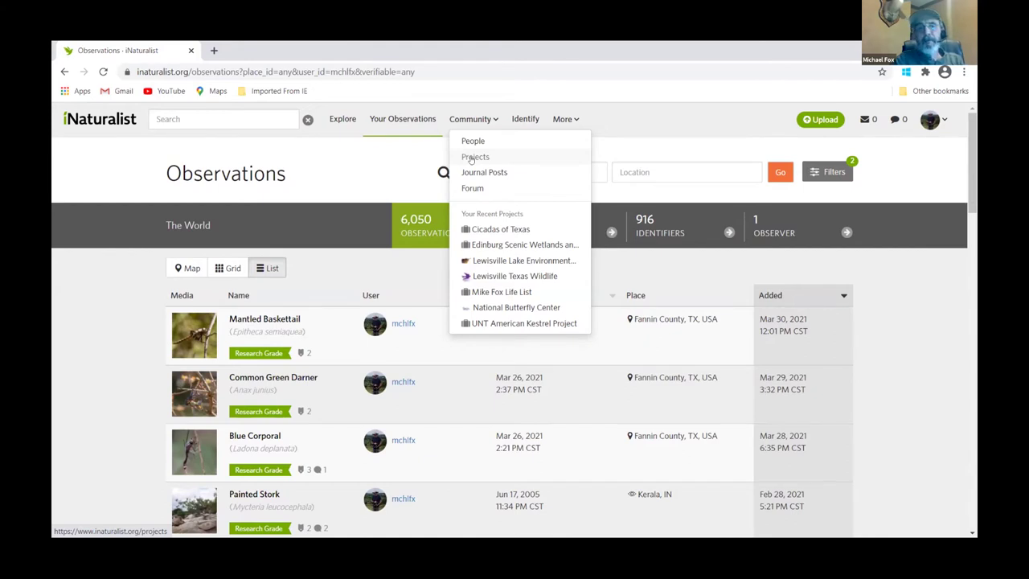
click(471, 157)
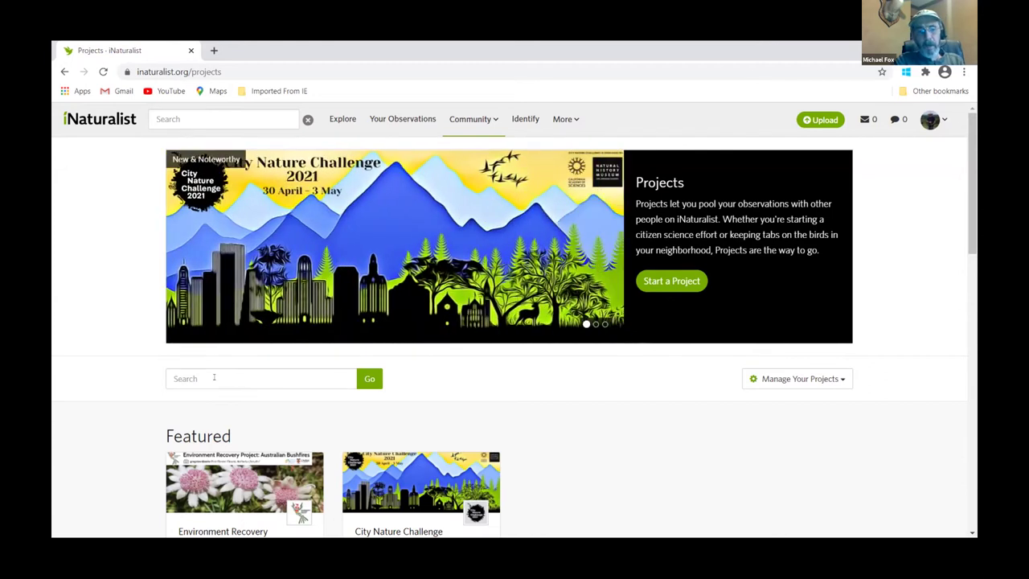
- Search the projects for "Clear Creek natural Heritage"
click(213, 377)
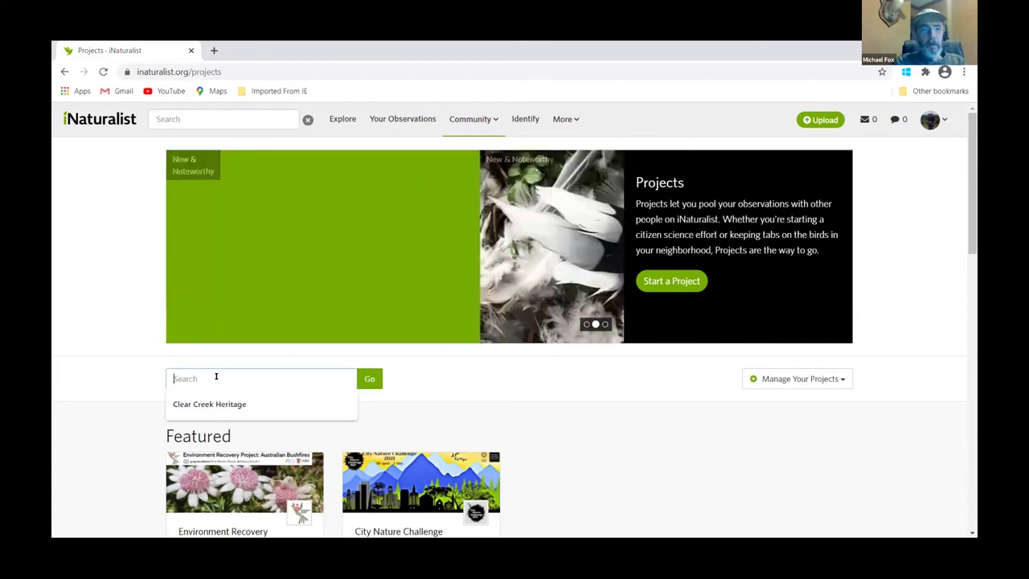
click(209, 404)
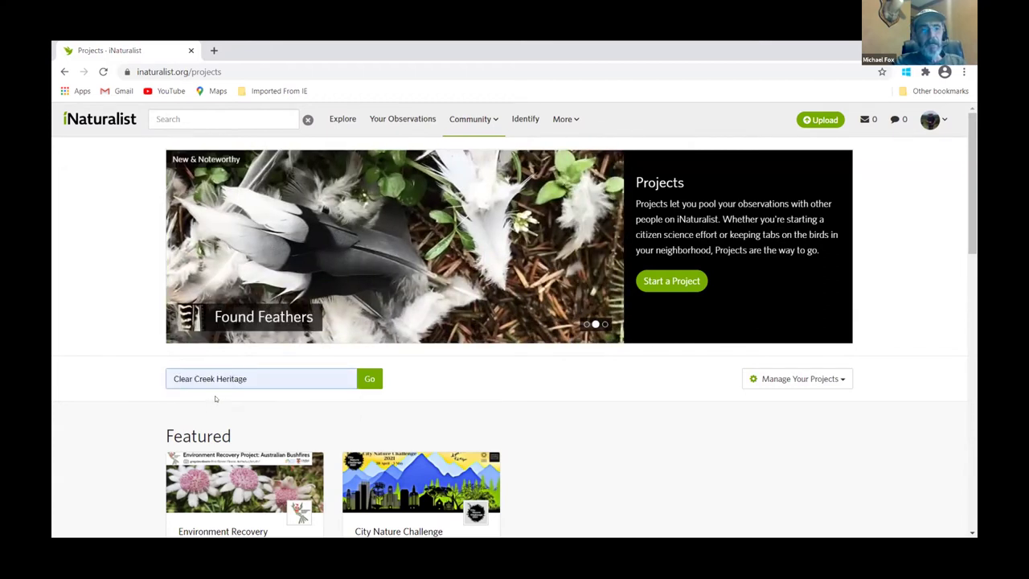
drag(251, 377, 216, 385)
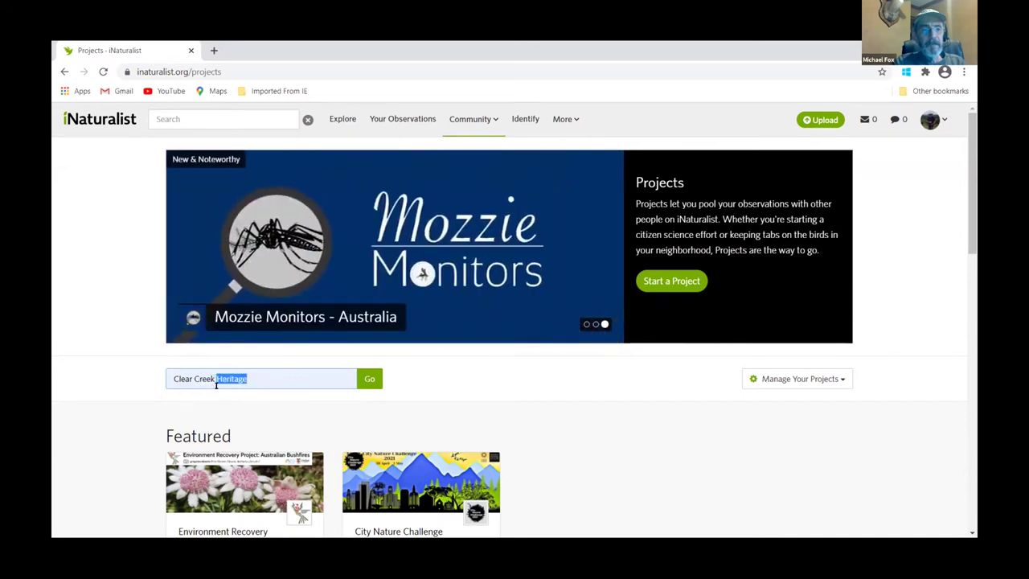
key(BackSpace)
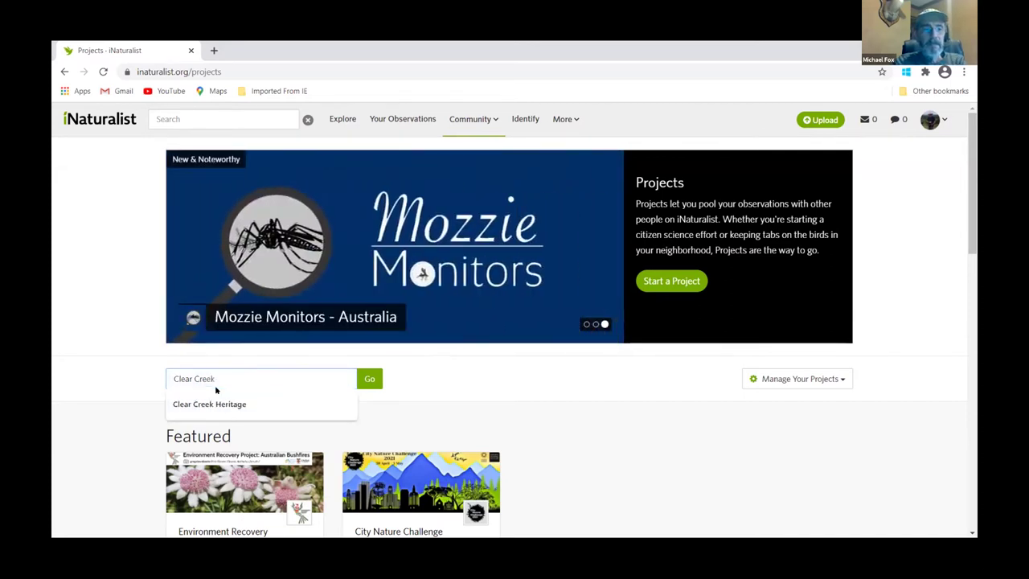
click(216, 403)
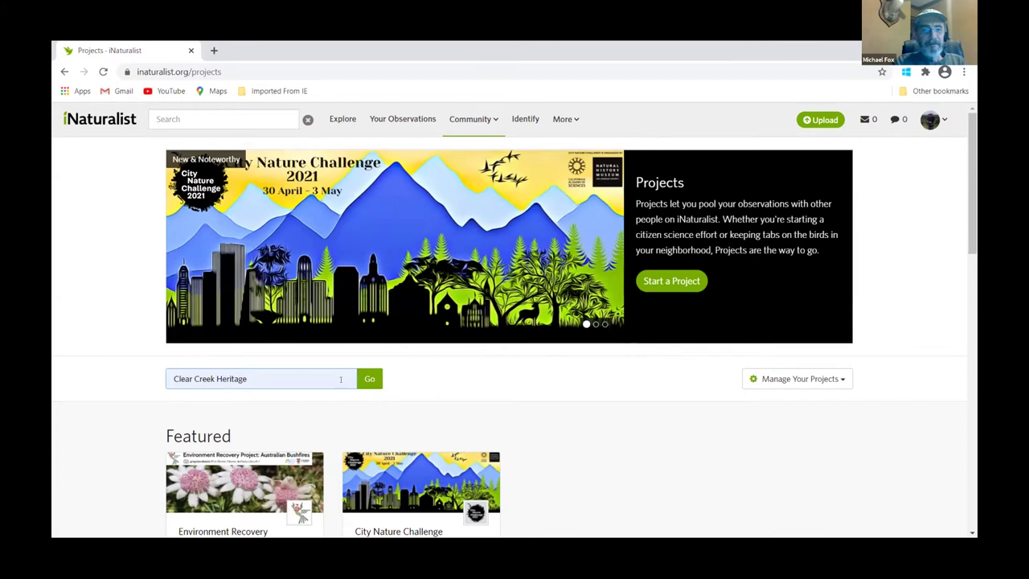
click(216, 378)
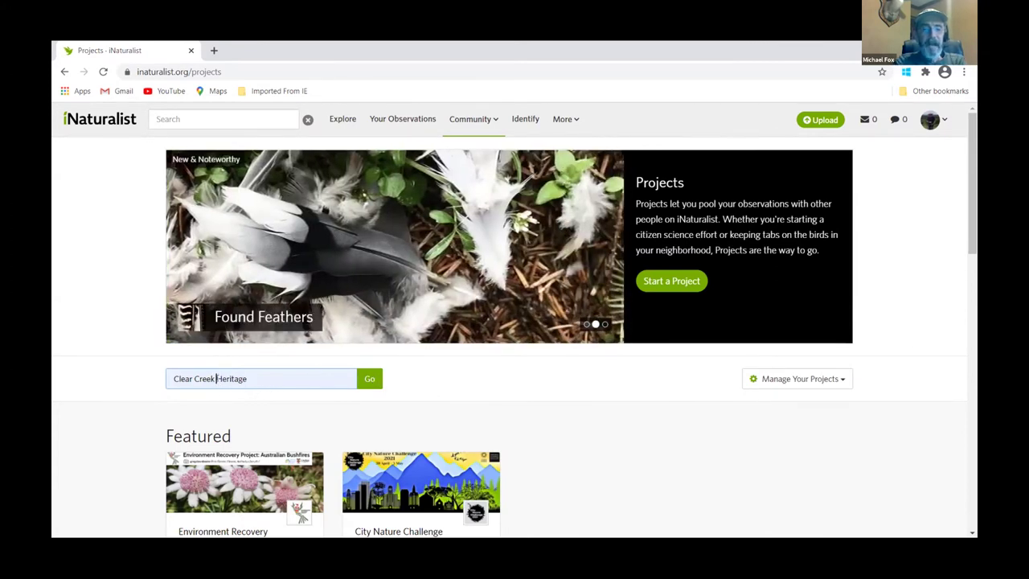
text(hat)
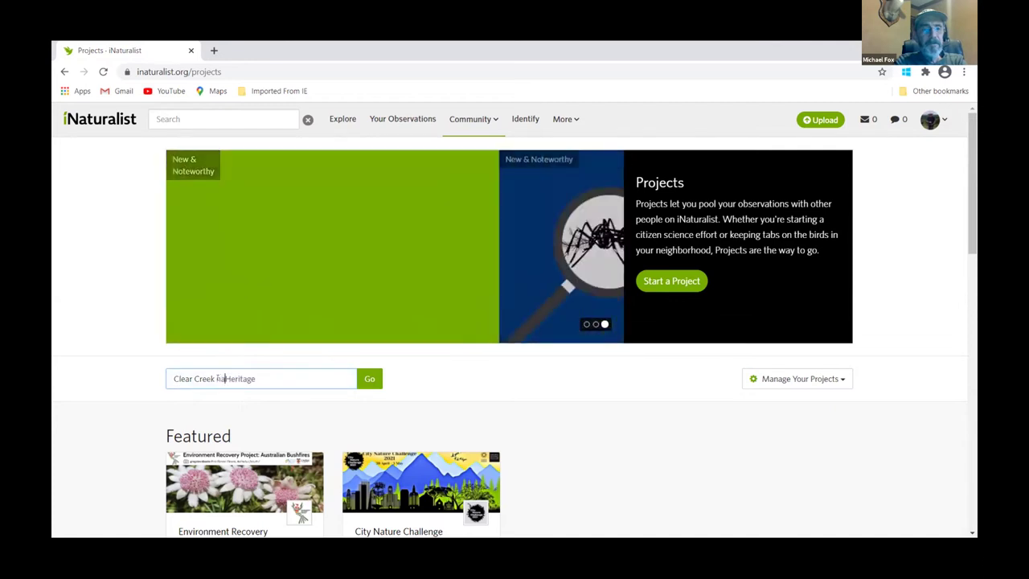
text(ural)
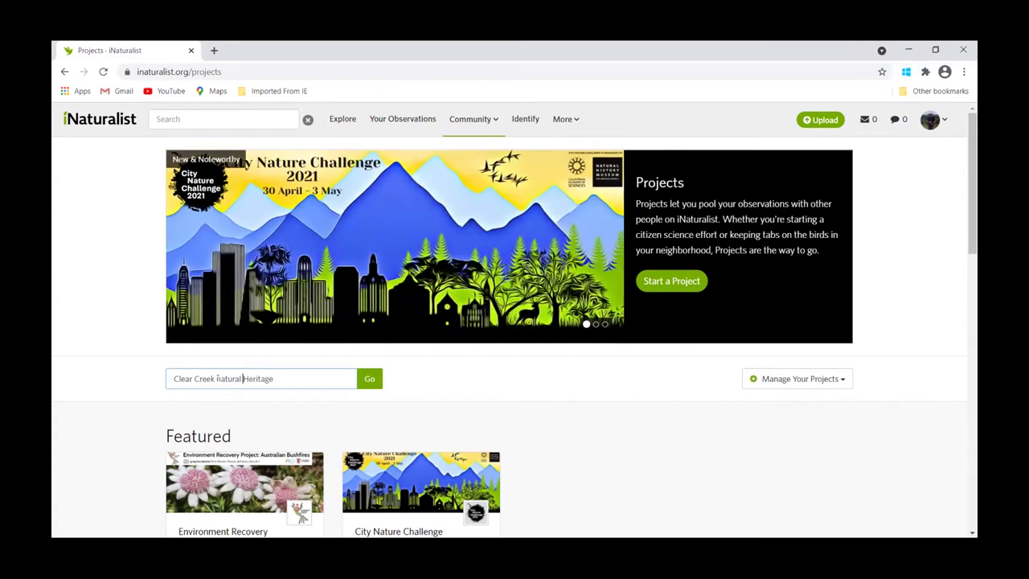
click(367, 382)
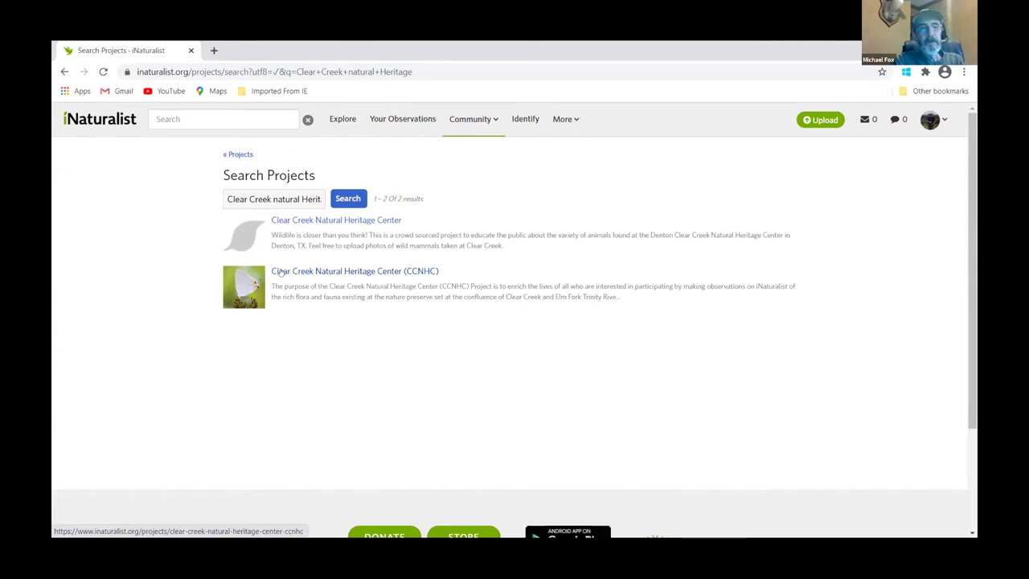
- Open the Clear Creek Natural Heritage Center (CCNHC) project and show all its observations grouped by species
click(281, 272)
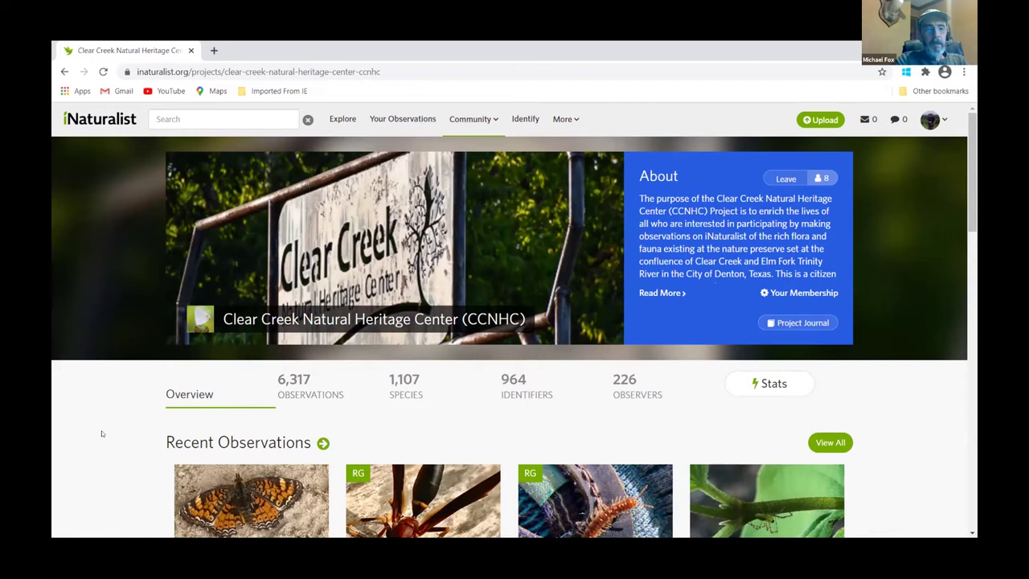
scroll(102, 434, down, 2)
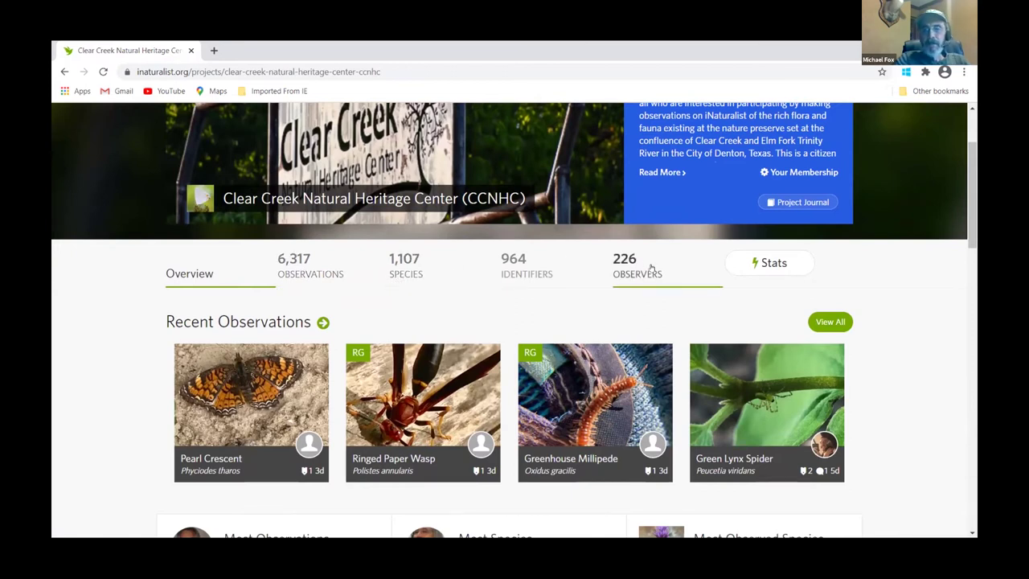
click(814, 324)
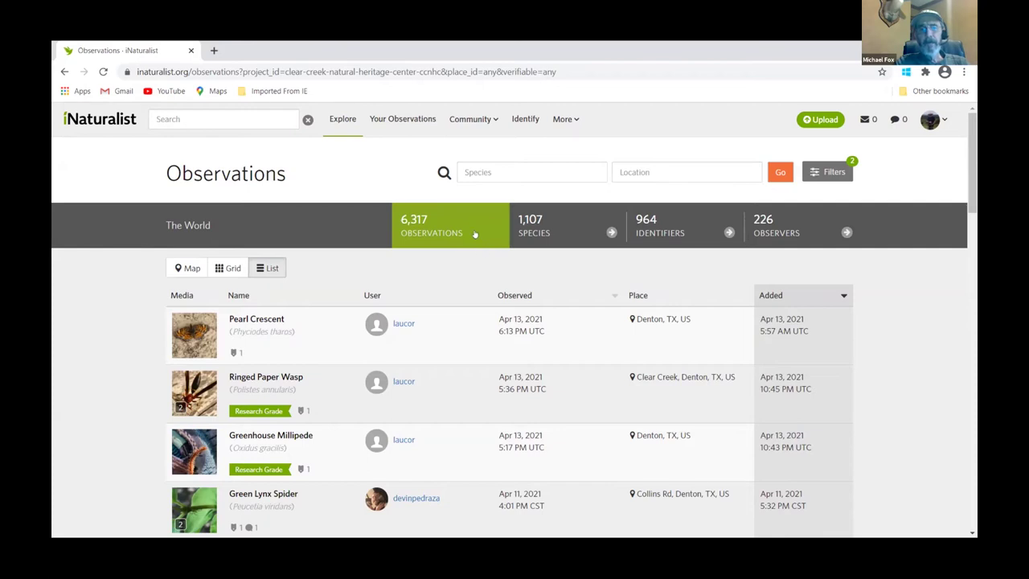
click(536, 228)
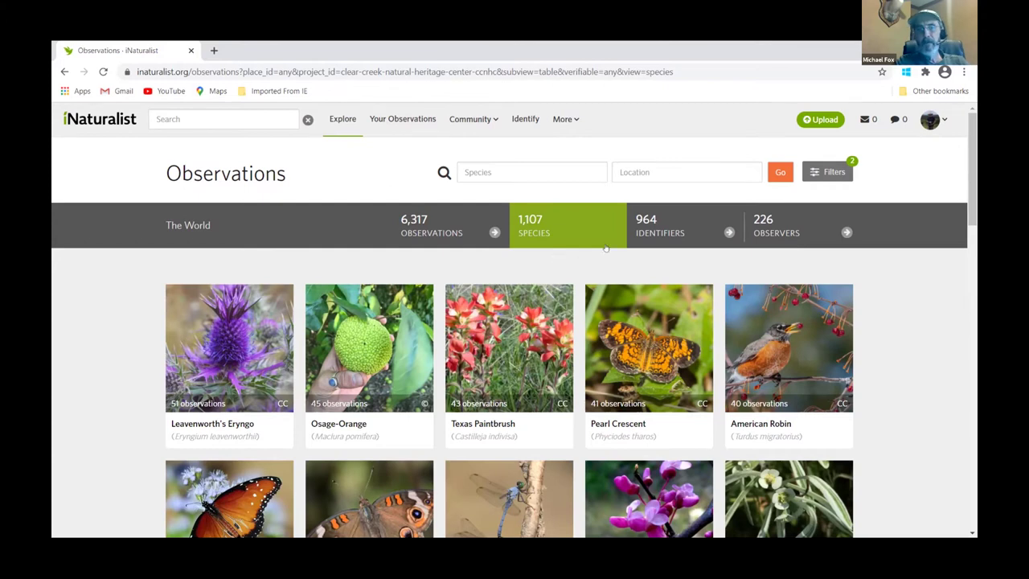
- Narrow the project's species view to Dragonflies (Suborder Anisoptera)
click(533, 176)
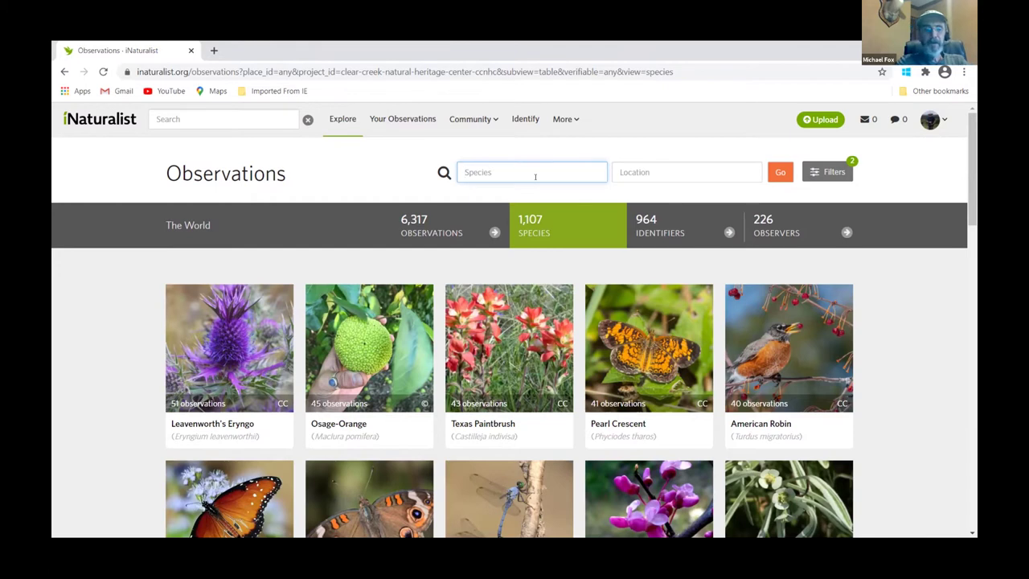
text(drago)
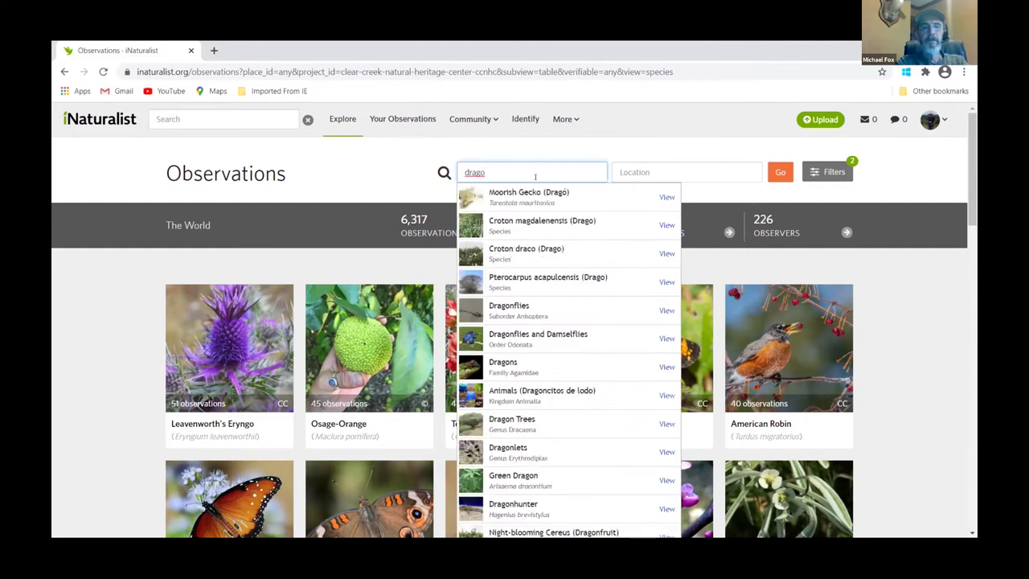
key(BackSpace)
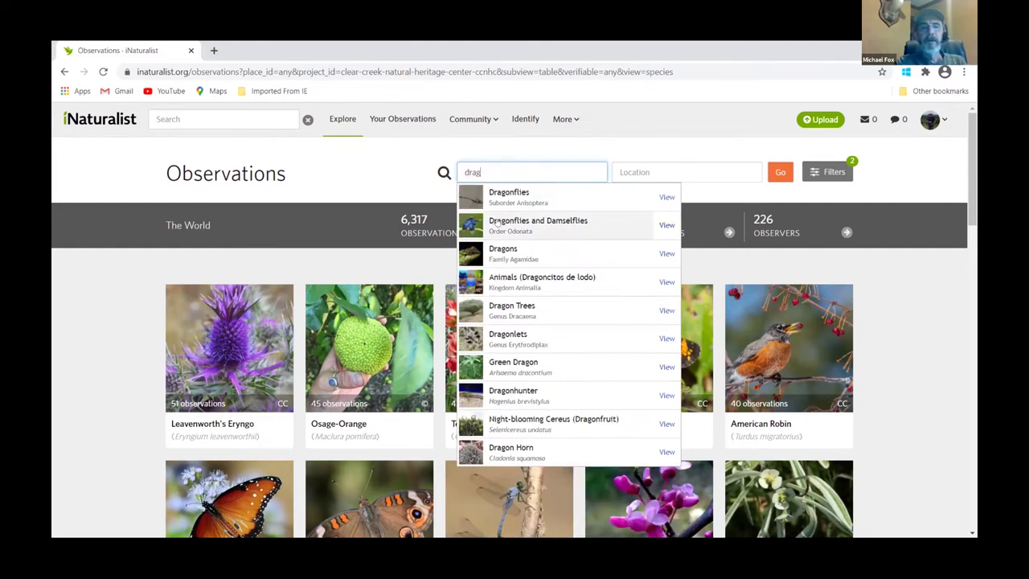
click(519, 199)
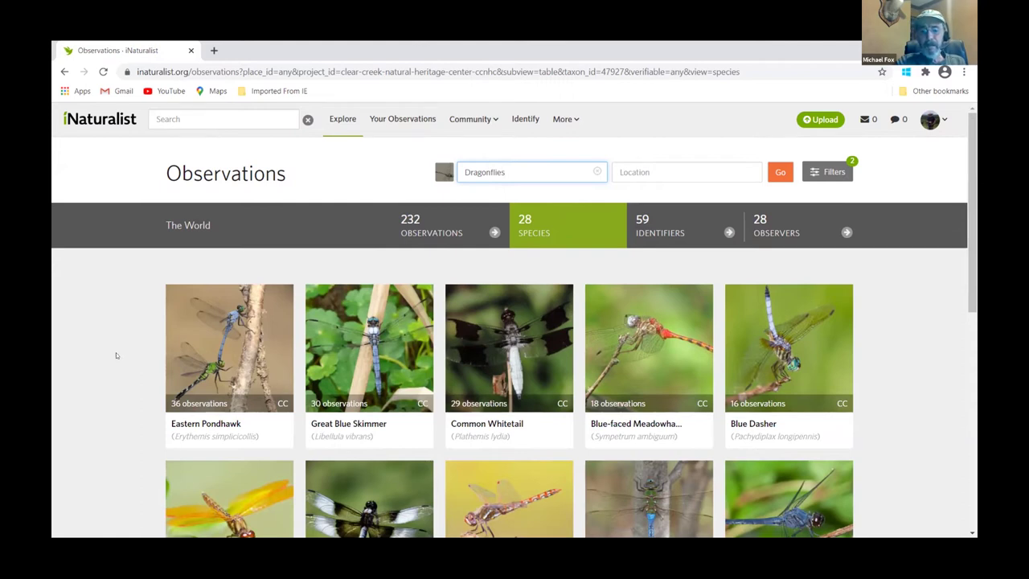
key(Down)
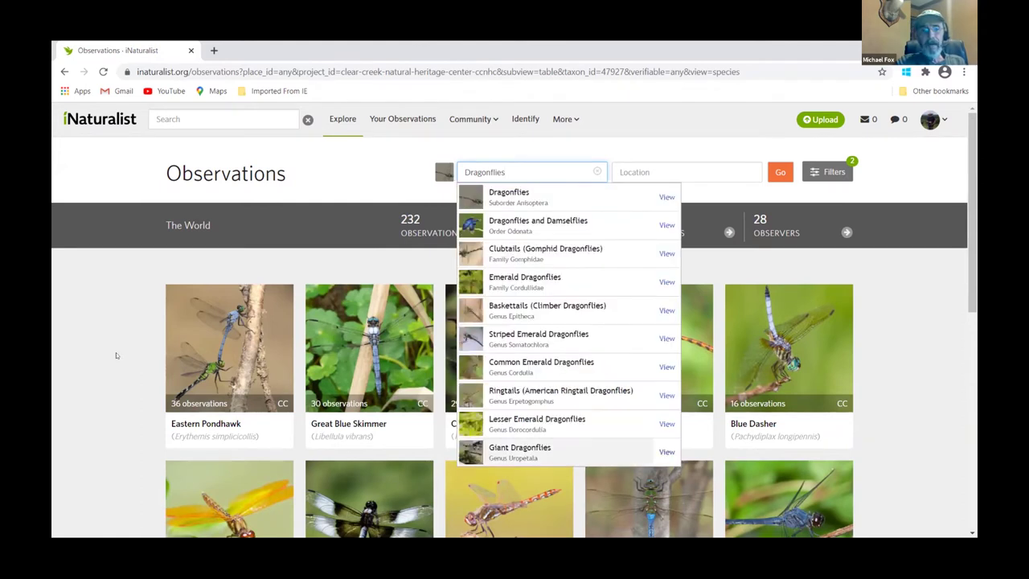
click(69, 337)
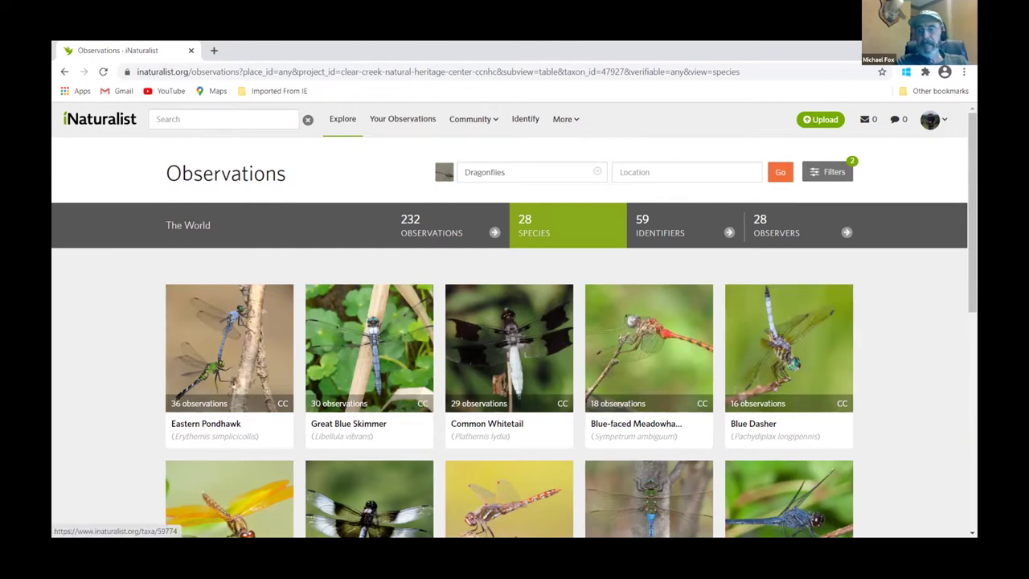
- Look through the whole dragonfly species list and check the matching observations list before returning to the species view
scroll(344, 363, down, 5)
scroll(509, 322, down, 5)
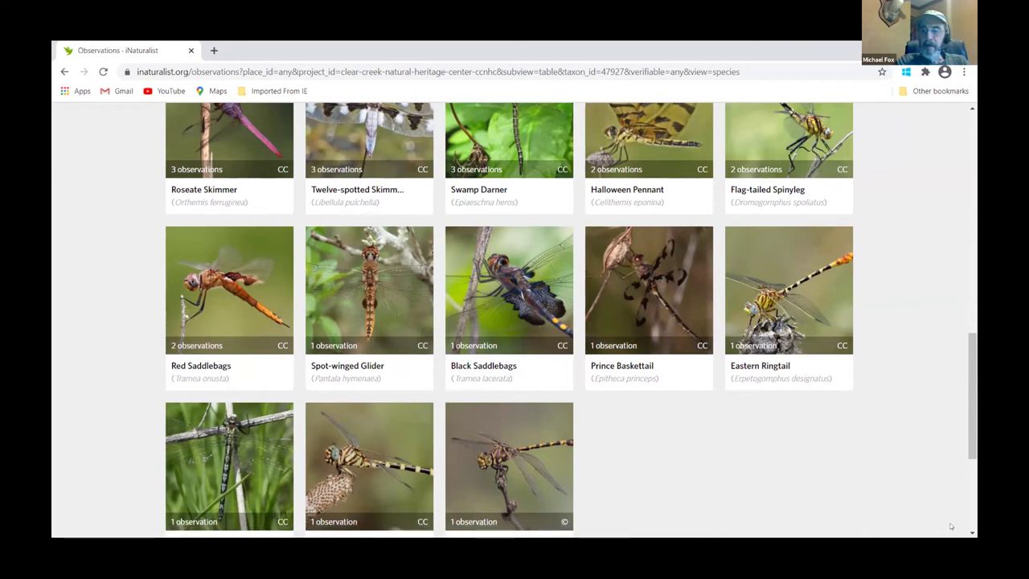
scroll(950, 524, down, 3)
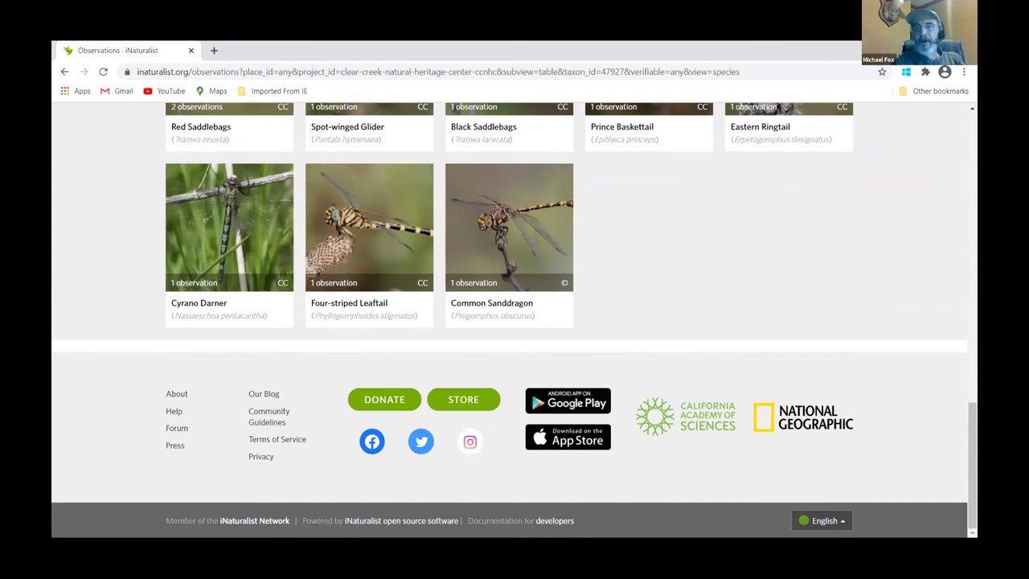
scroll(487, 159, up, 15)
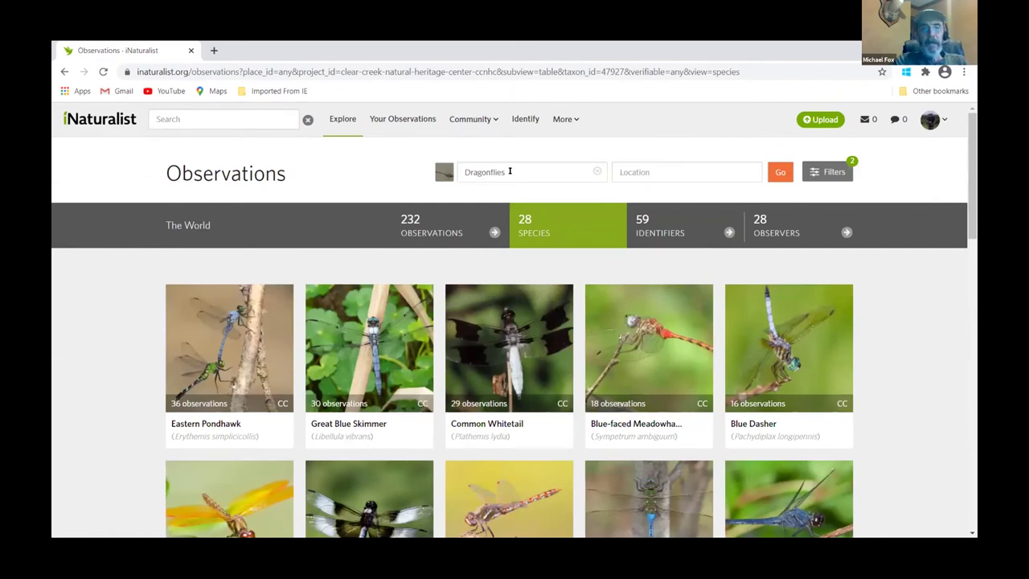
click(417, 232)
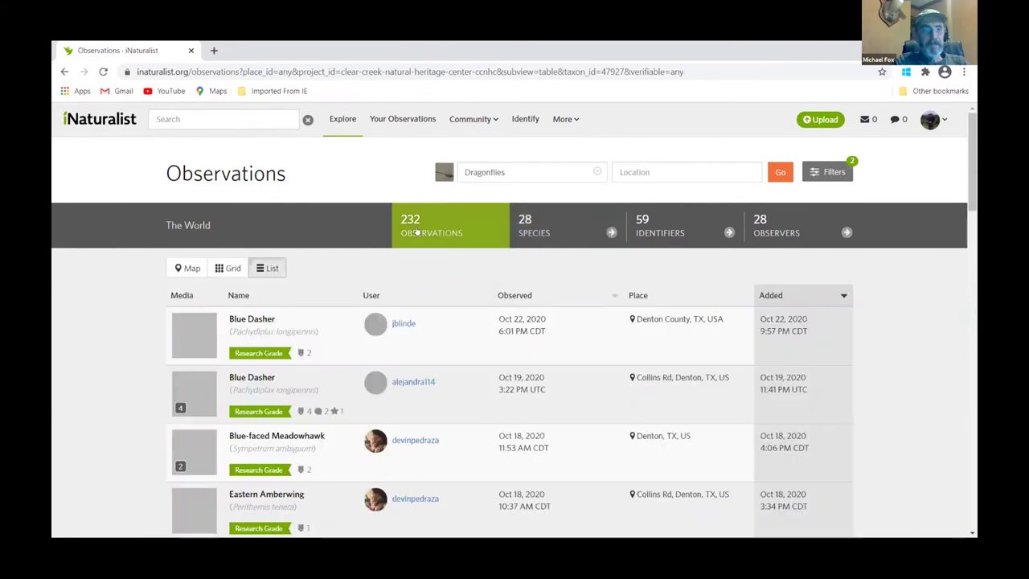
click(525, 231)
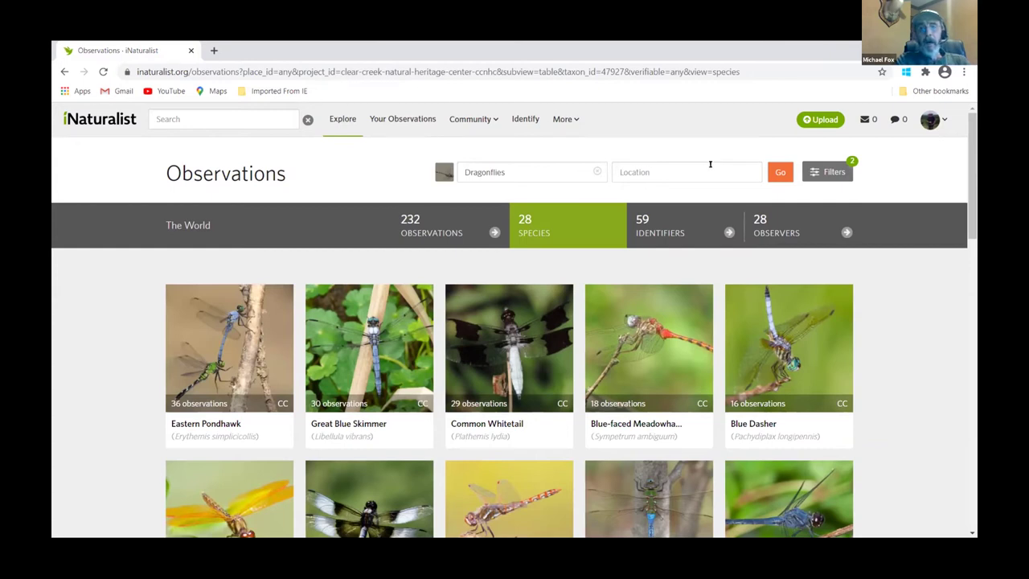
- Open the filter options for the project's dragonfly results
click(812, 175)
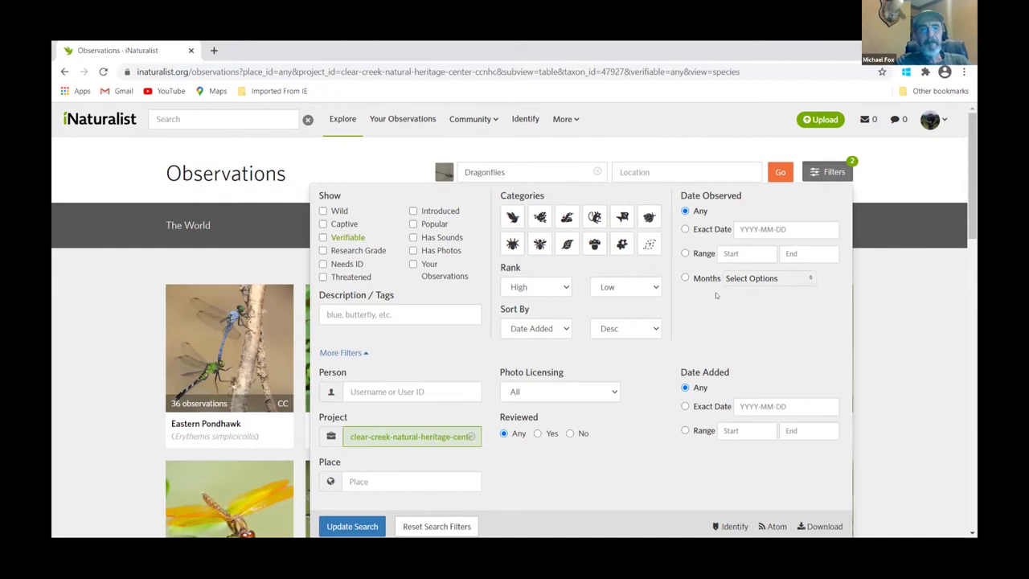
drag(370, 198, 330, 193)
click(333, 197)
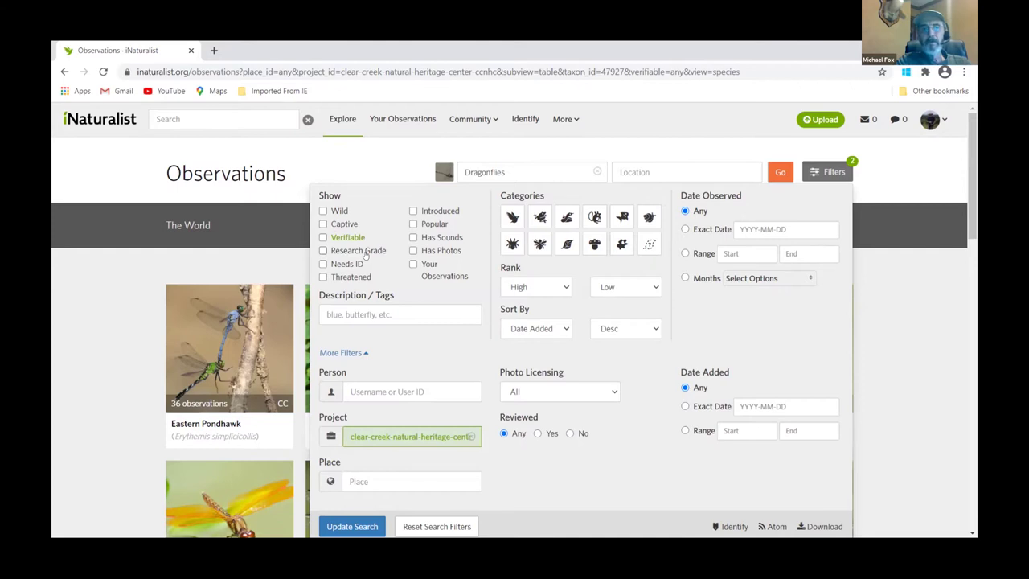
- Turn the Research Grade filter on and back off
click(323, 250)
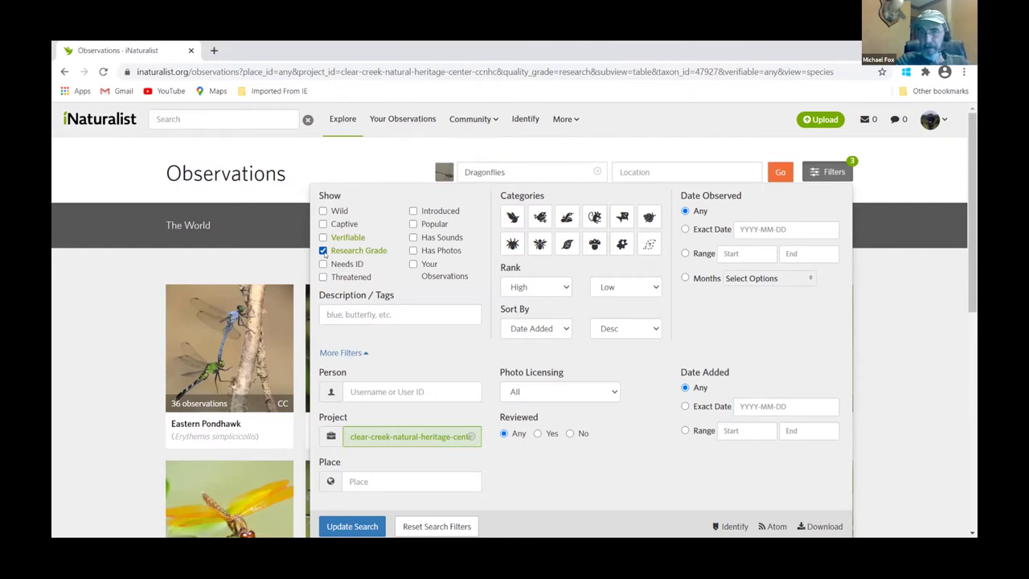
click(324, 251)
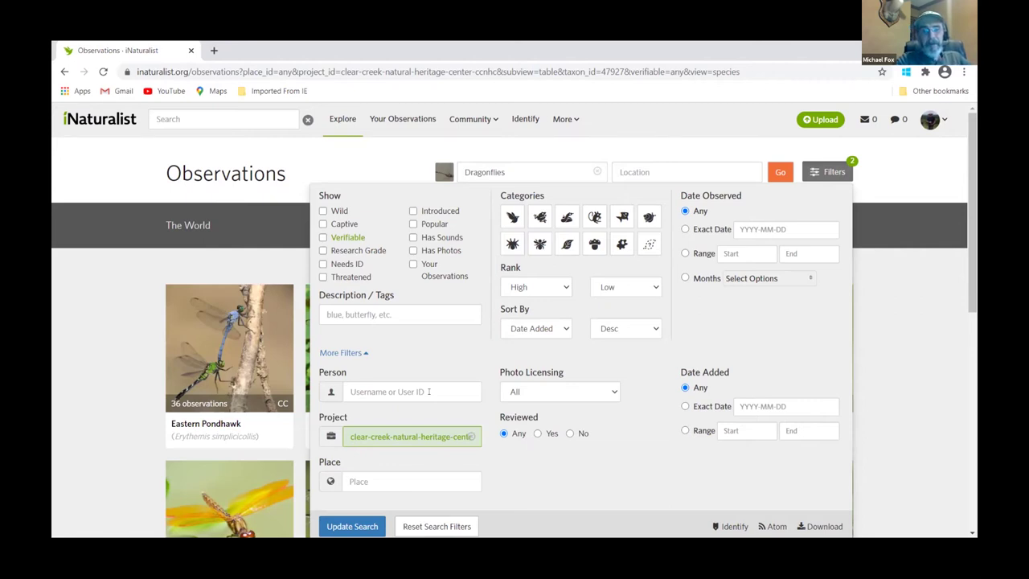
- Enter a username in the Person filter and clear the field again
click(429, 391)
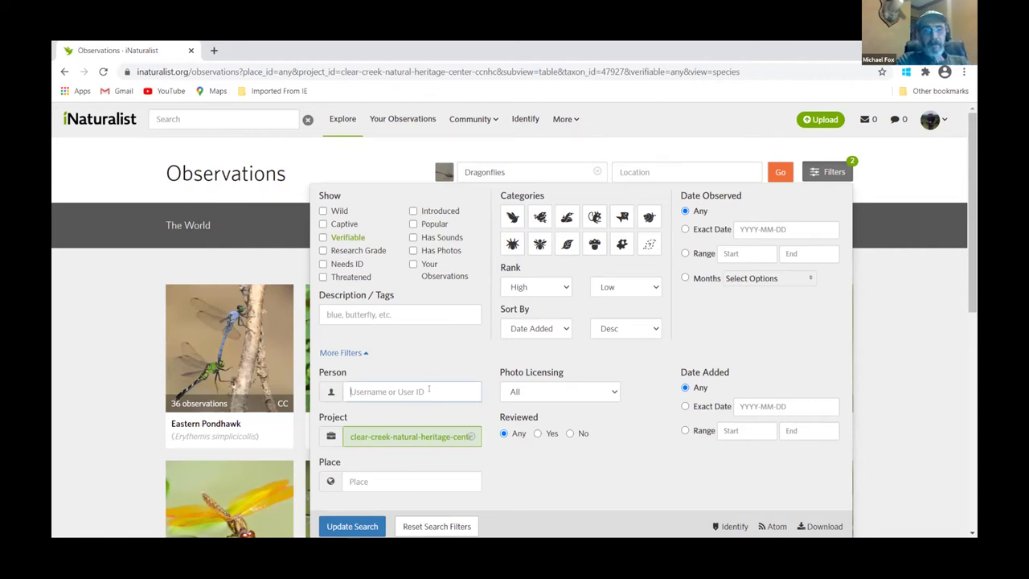
text(m)
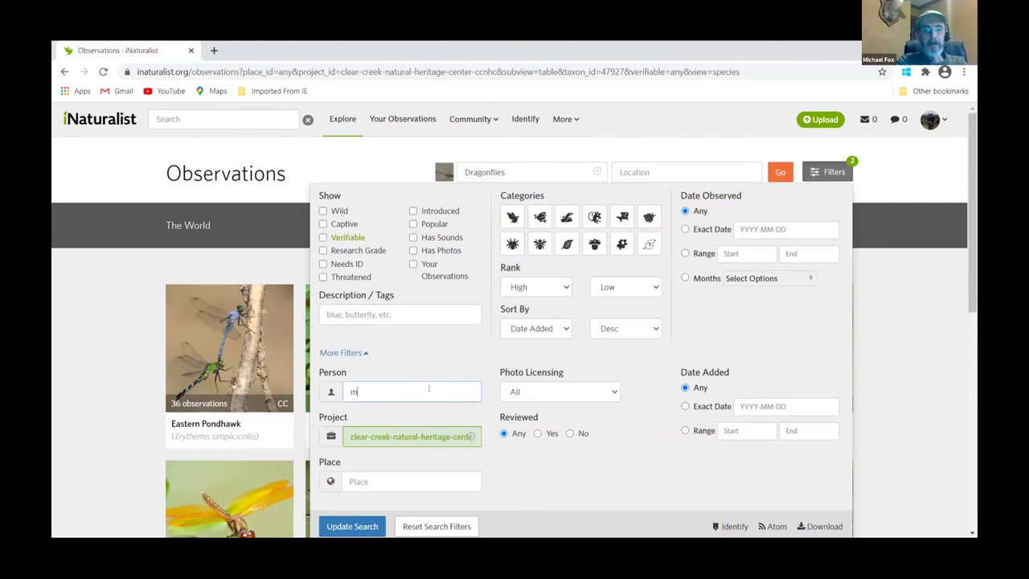
text(chlfx)
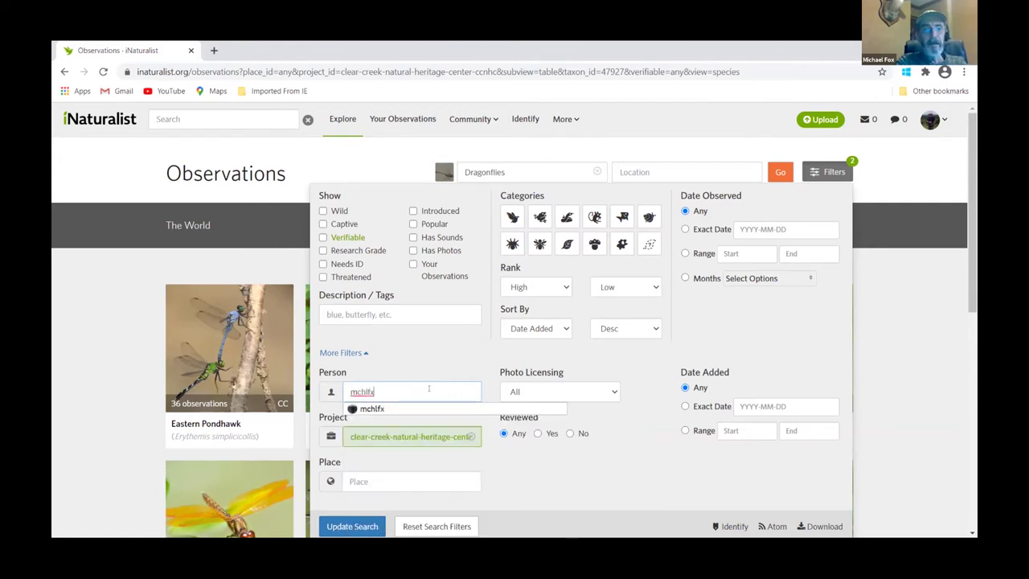
key(BackSpace)
key(BackSpace)
key(BackSpace)
key(BackSpace)
key(BackSpace)
key(BackSpace)
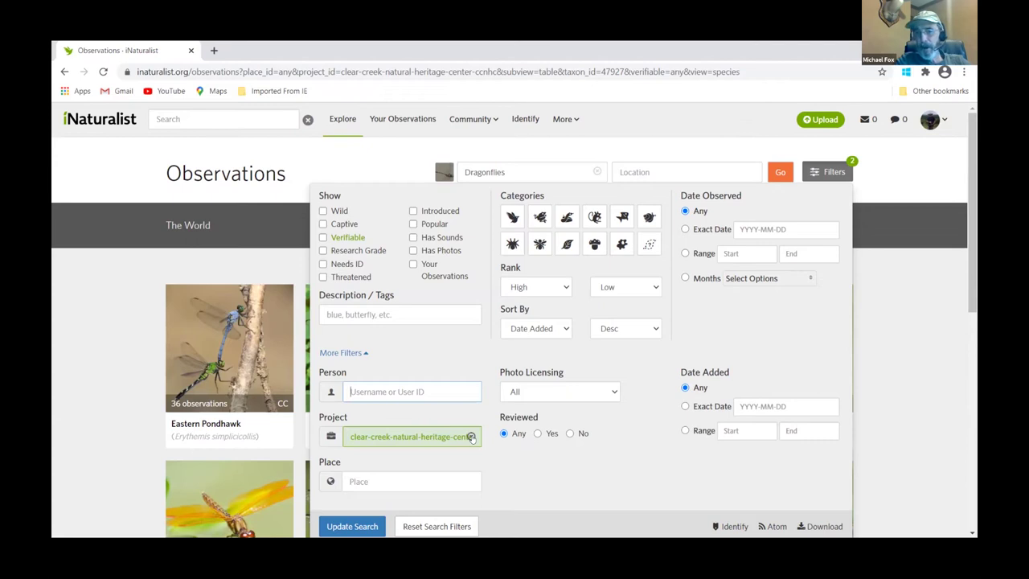
- Switch the project's dragonfly results to the observers ranking and reopen the filter options
click(426, 479)
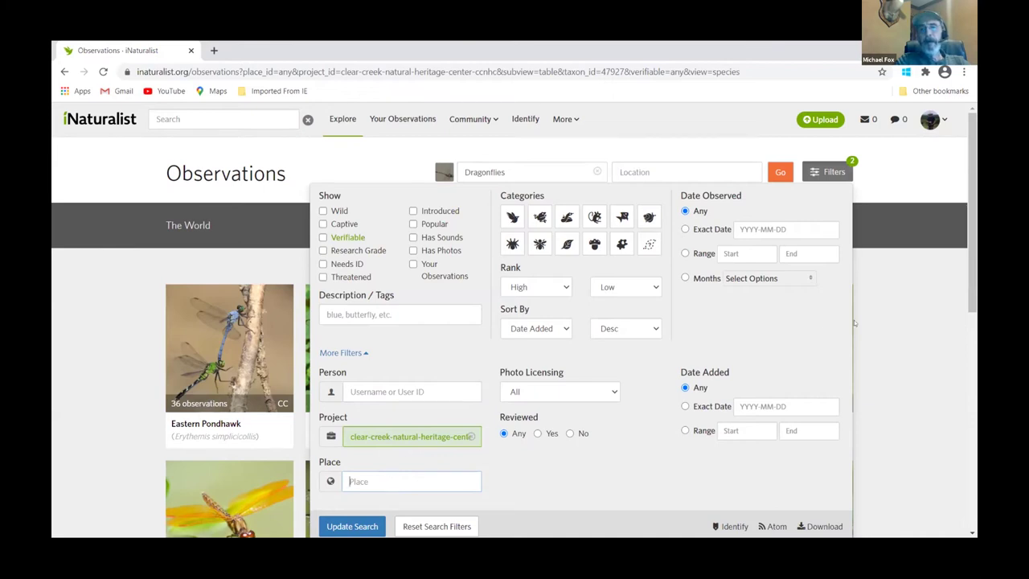
double_click(857, 225)
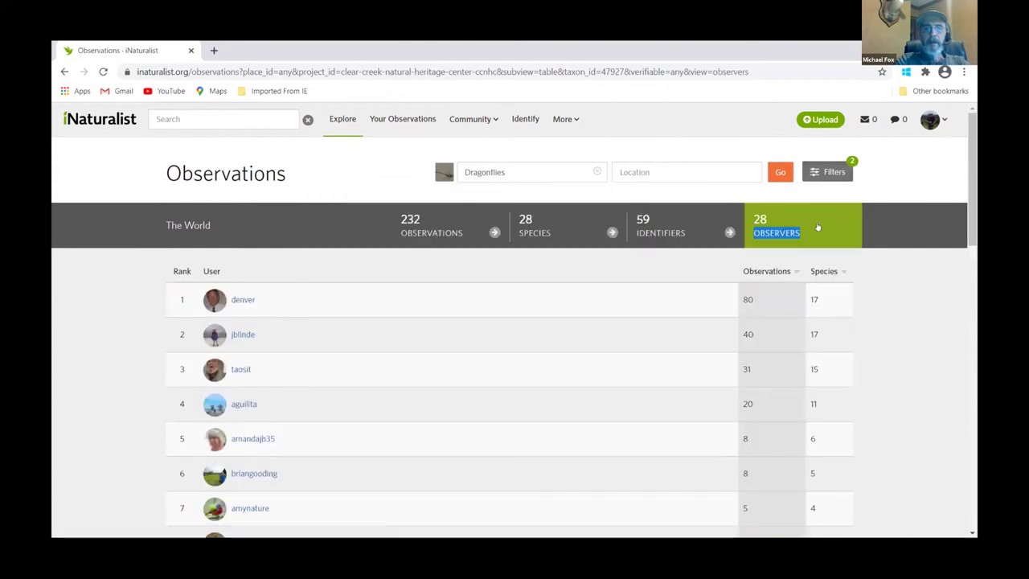
click(804, 177)
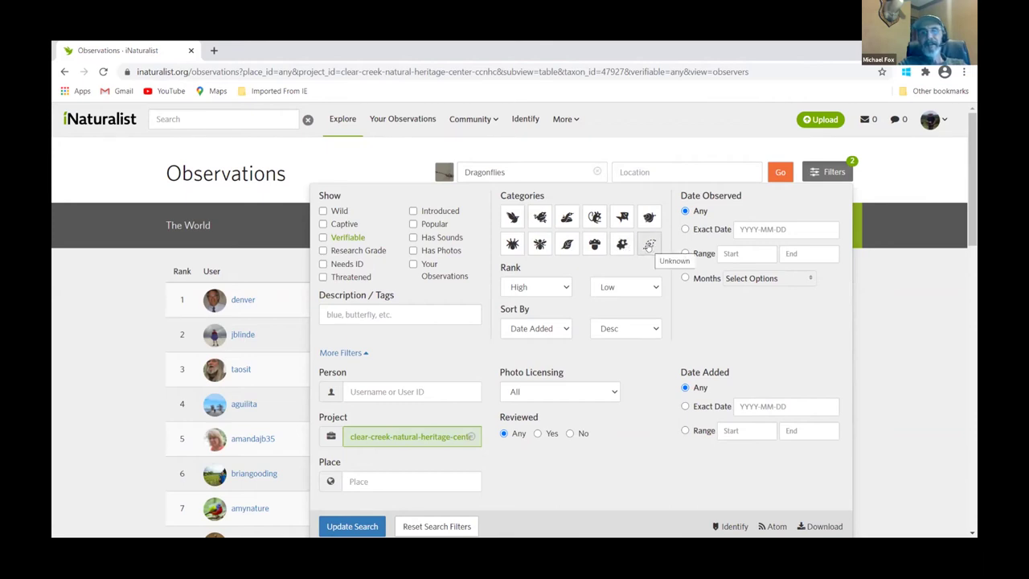
- Turn the Birds and Amphibians category filters on and back off
click(508, 222)
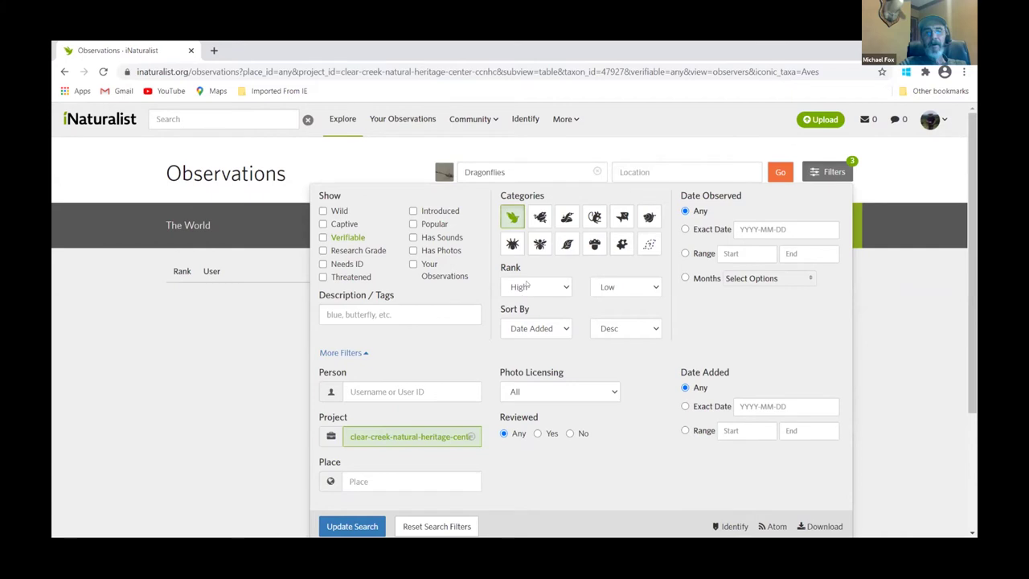
click(534, 222)
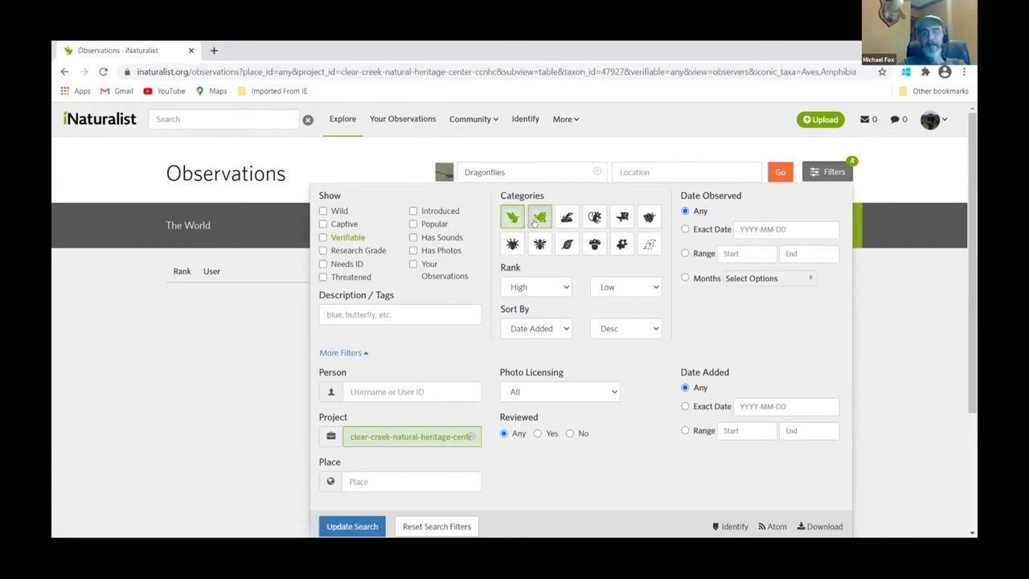
click(518, 219)
click(540, 223)
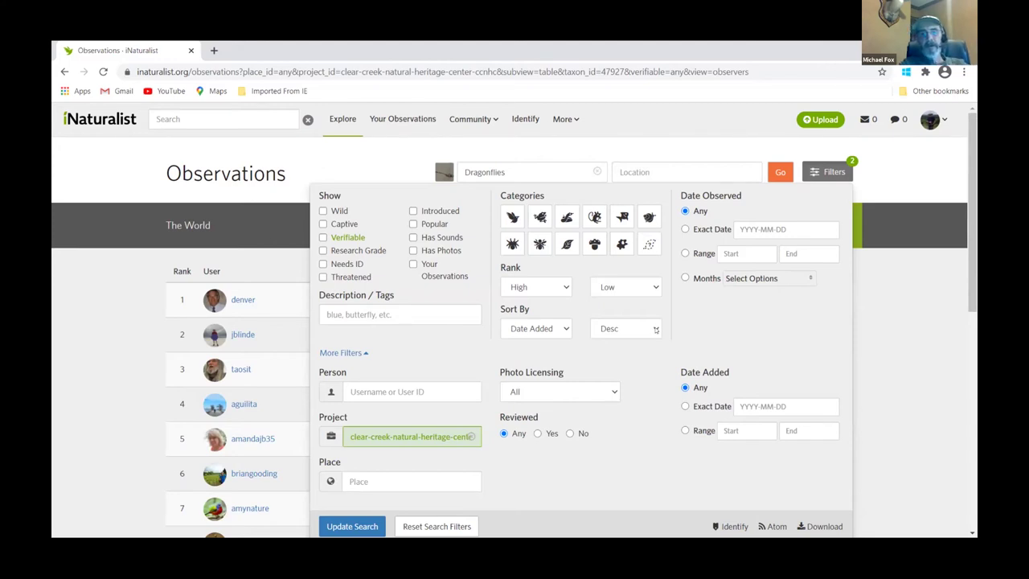
click(566, 330)
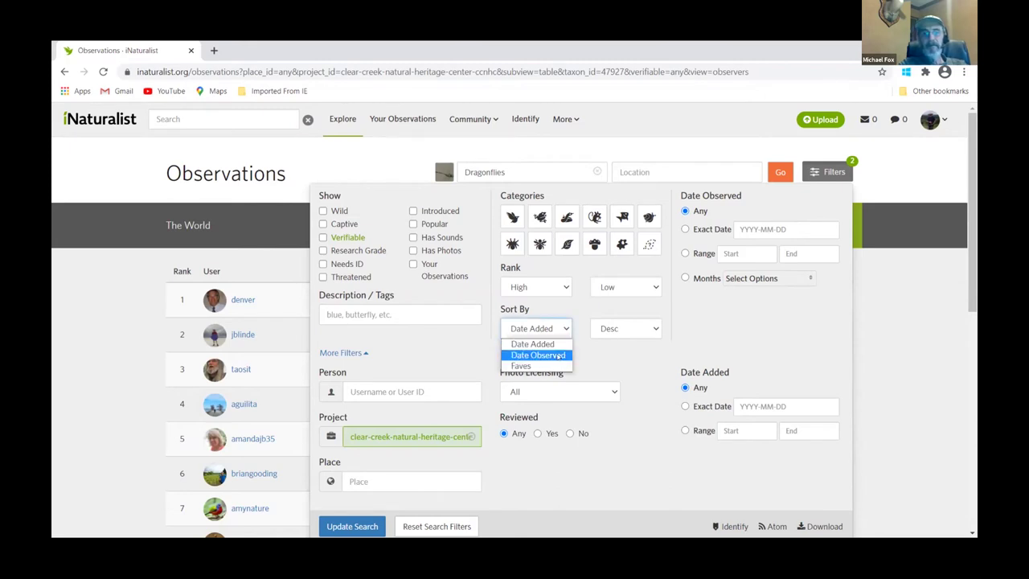
click(592, 357)
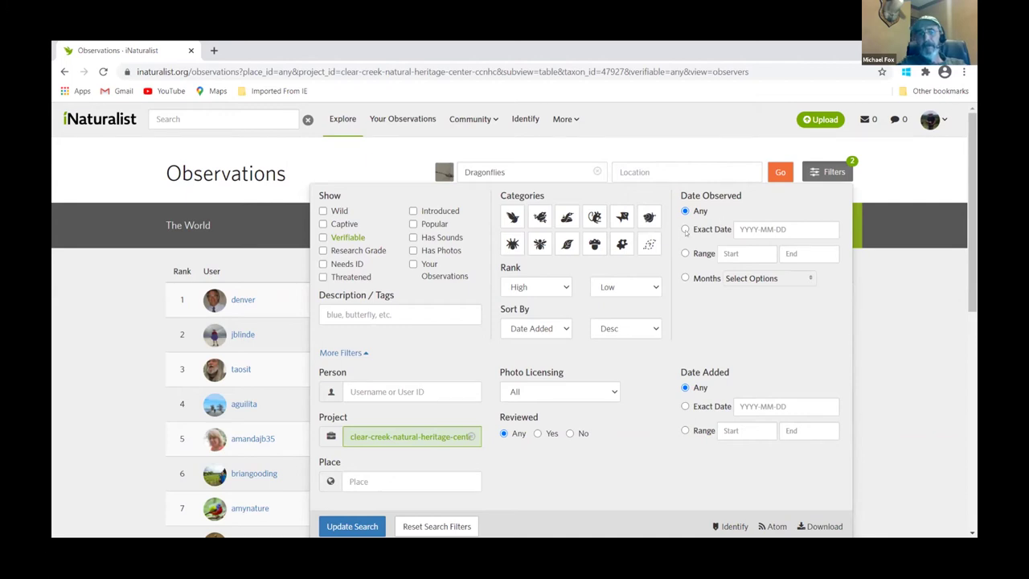
- Limit the date observed to a range from 2021-04-01 to 2021-04-16
click(684, 254)
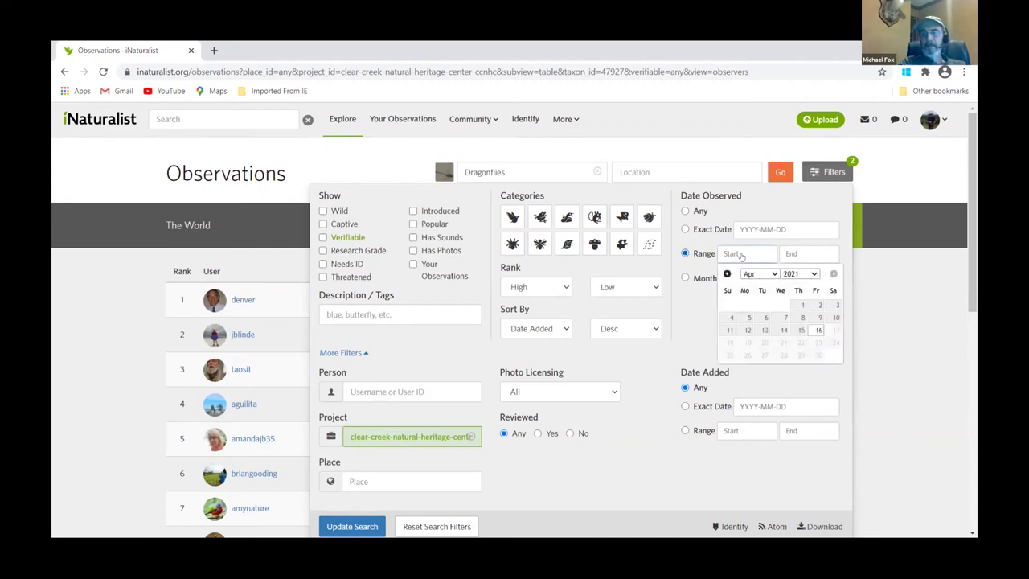
click(801, 306)
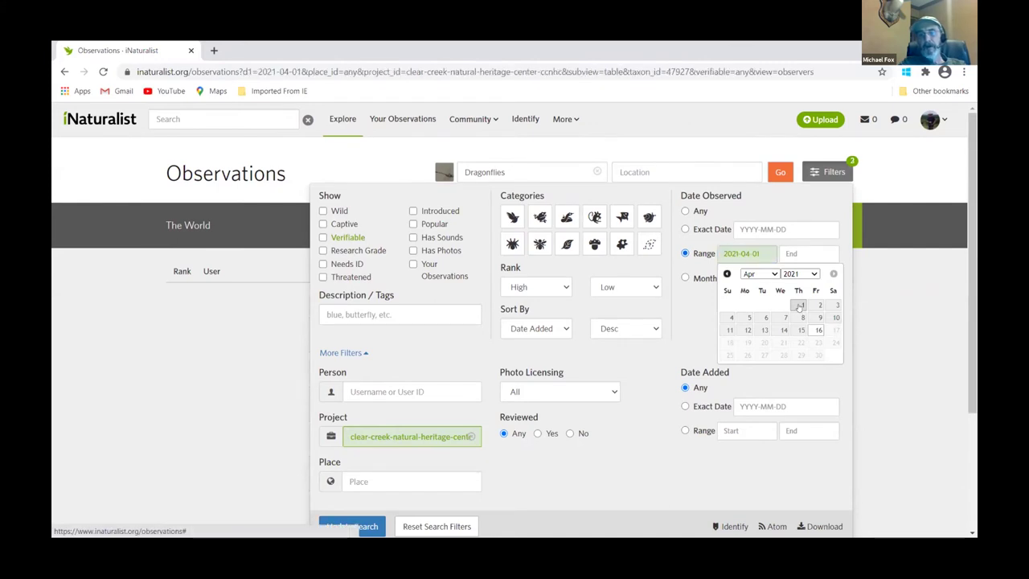
click(804, 256)
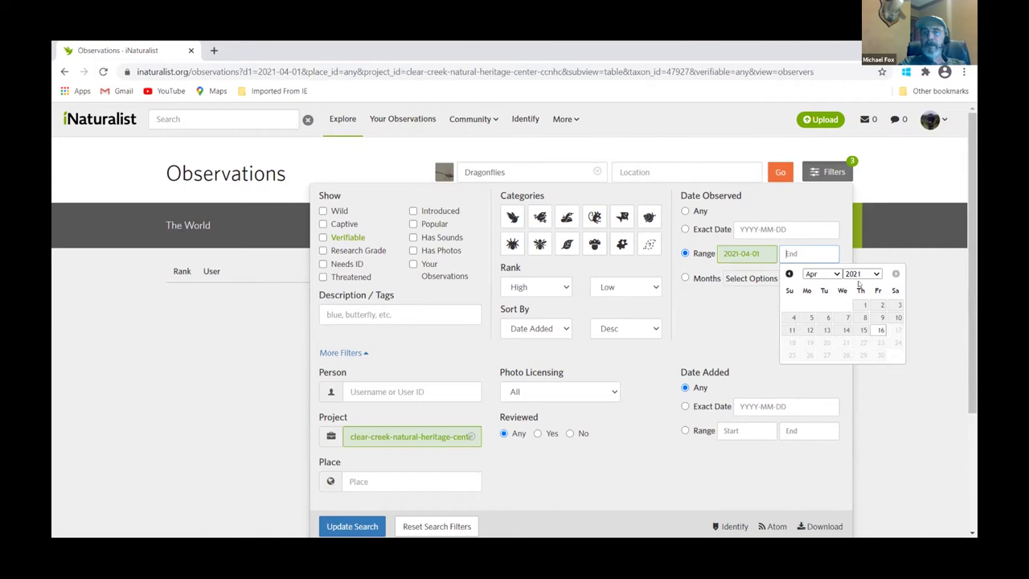
click(880, 330)
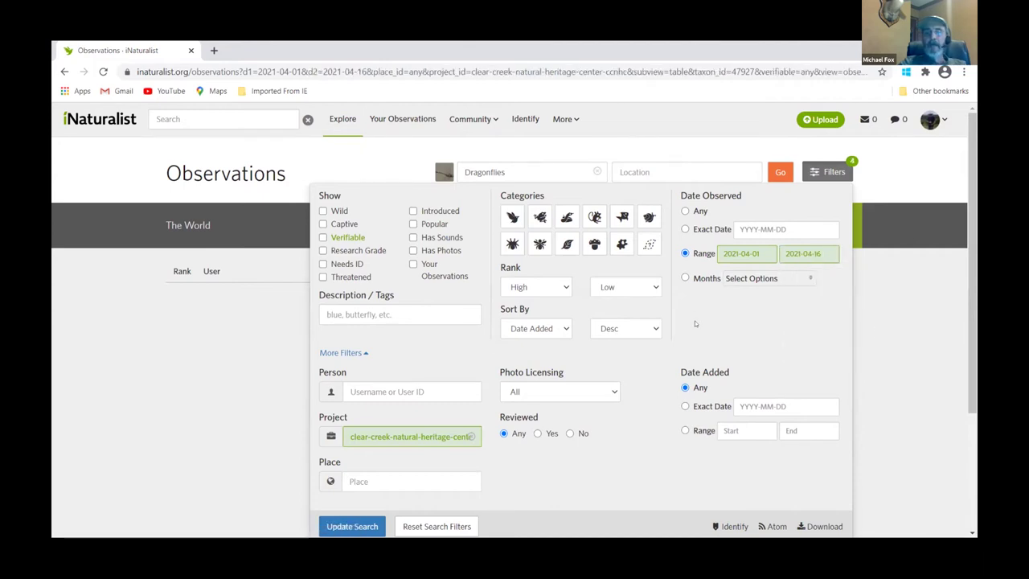
- Add the Birds category to the filters and update the search
click(512, 219)
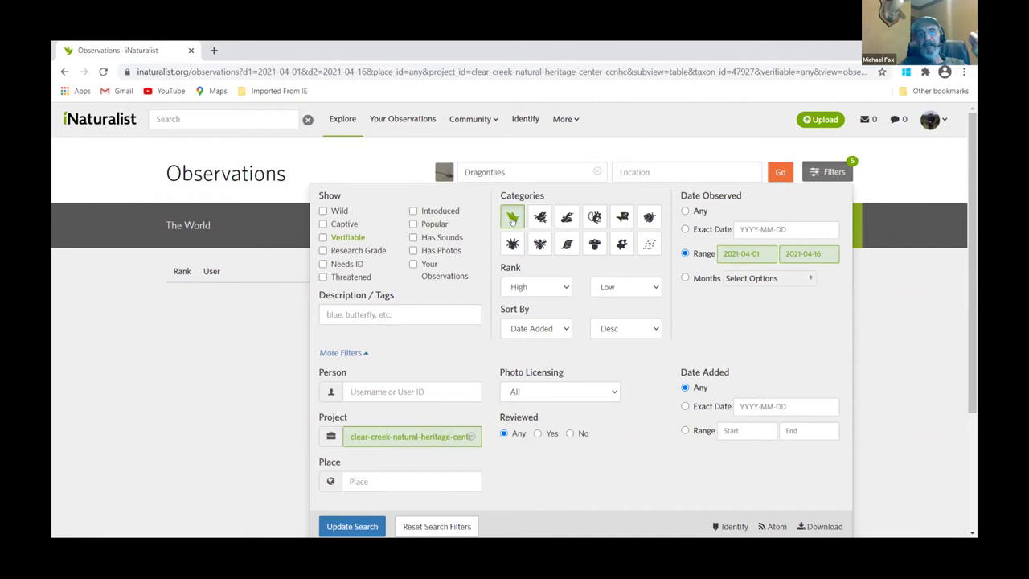
click(734, 233)
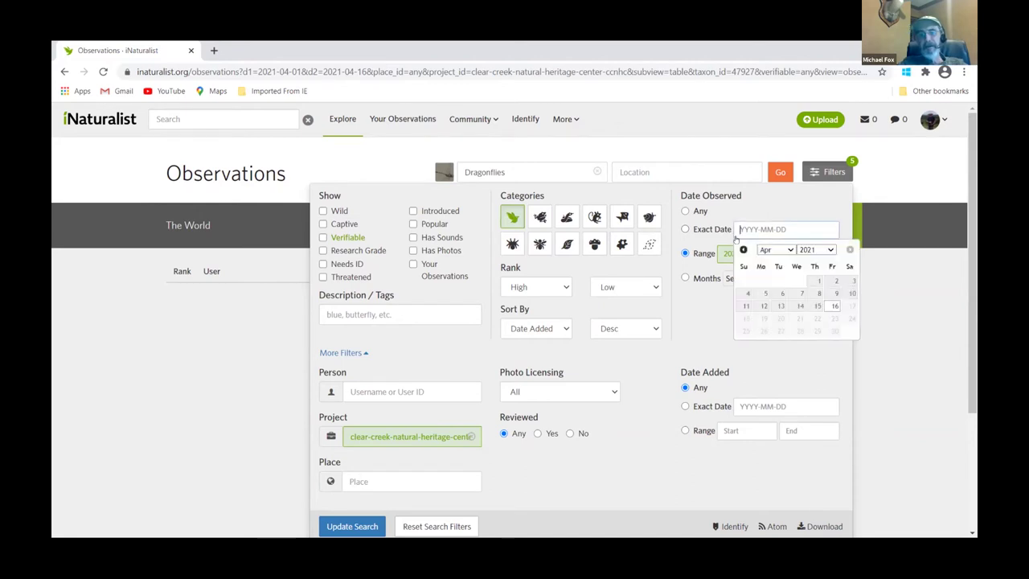
click(699, 332)
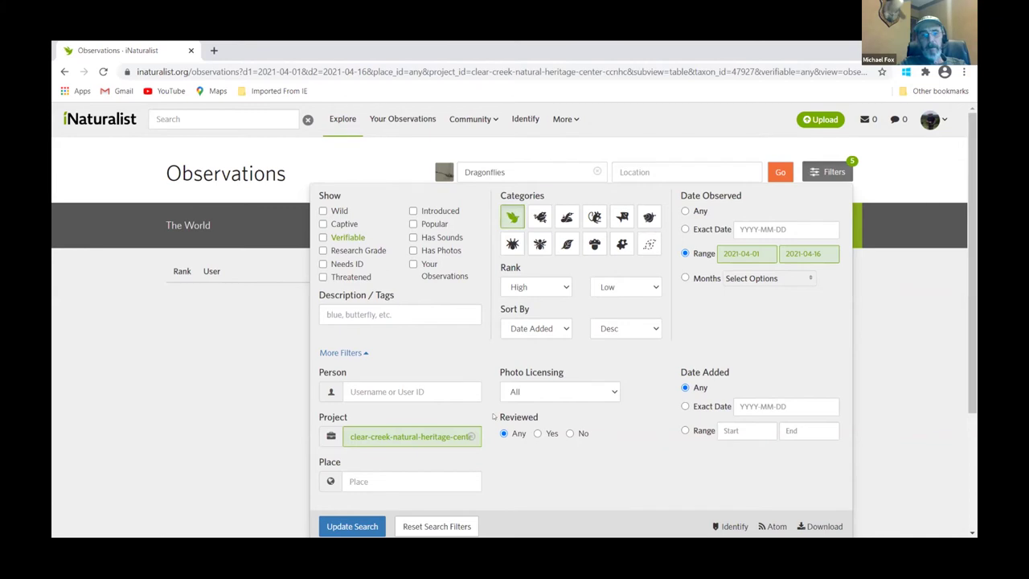
click(352, 527)
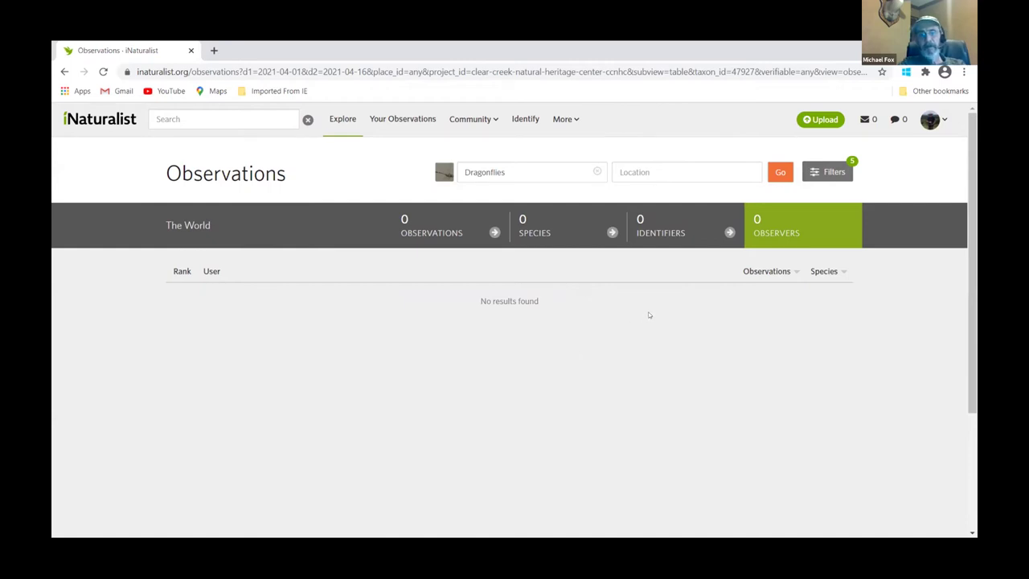
- Replace the Clear Creek project filter with the Lewisville Texas Wildlife project
click(828, 172)
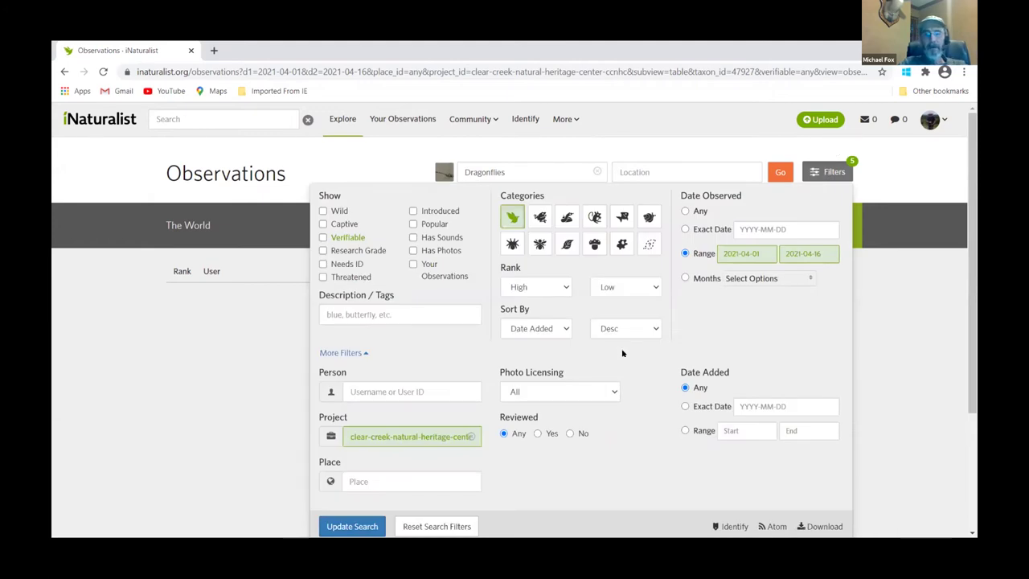
click(470, 436)
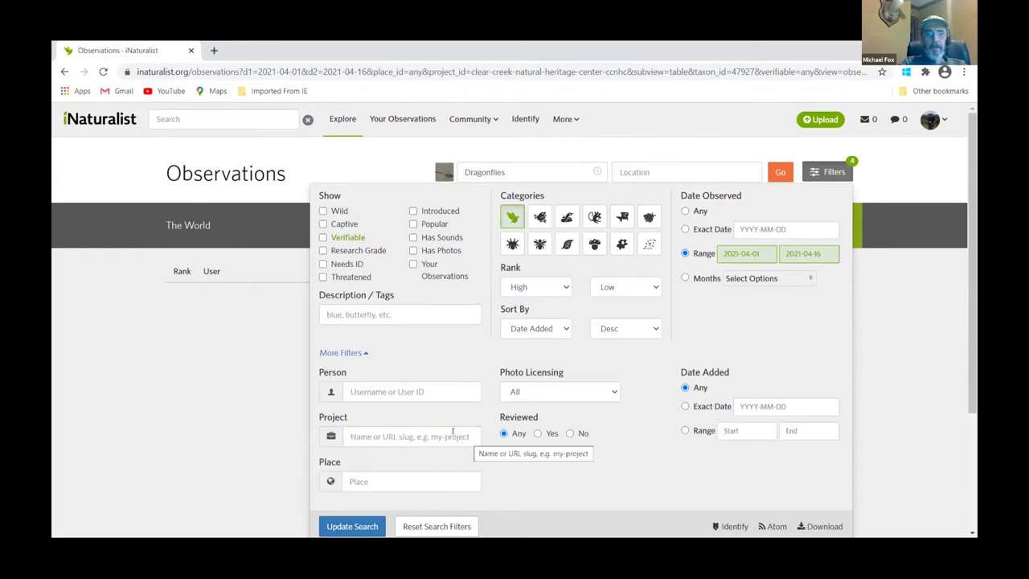
click(445, 436)
text(Lewisvill)
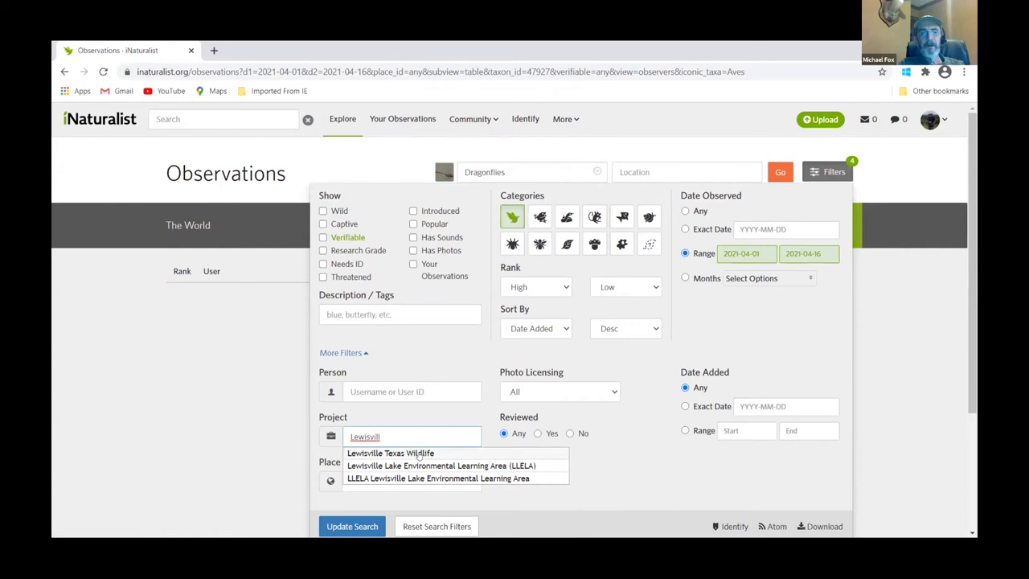
click(418, 453)
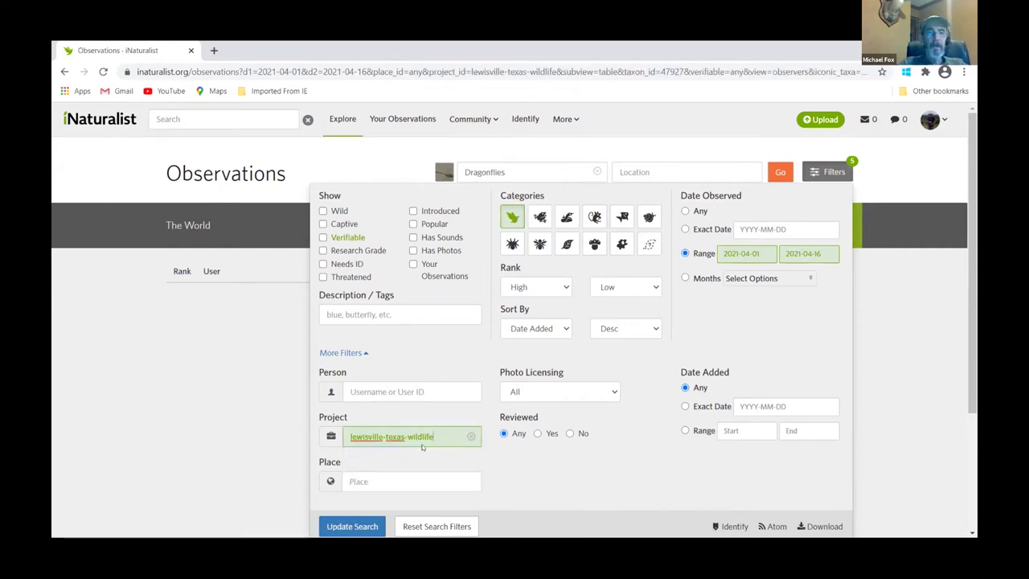
- Remove the Birds category filter and update the search
click(512, 217)
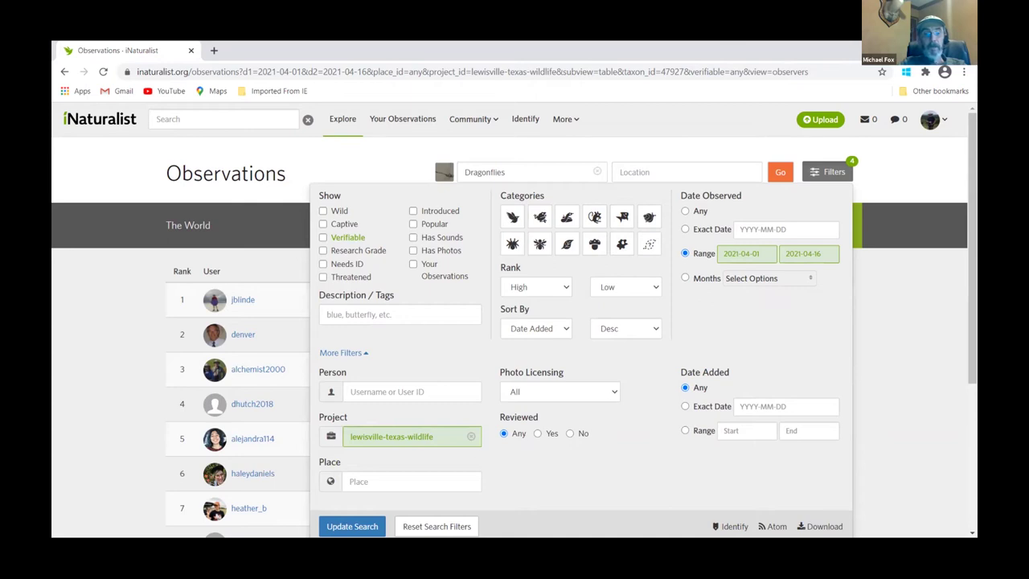
click(352, 527)
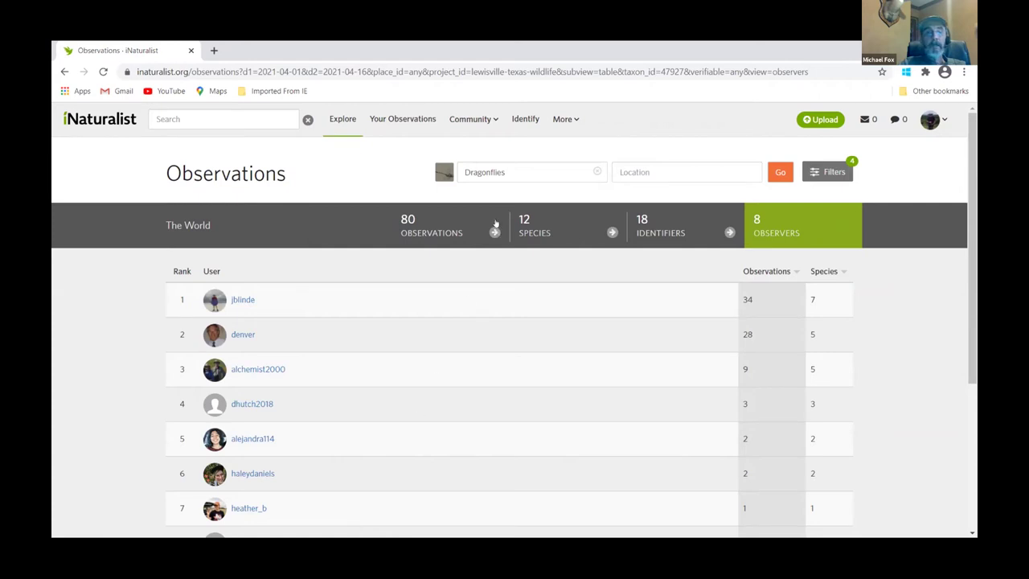
- Look through the list of matching dragonfly observations and return to the observers ranking
click(417, 228)
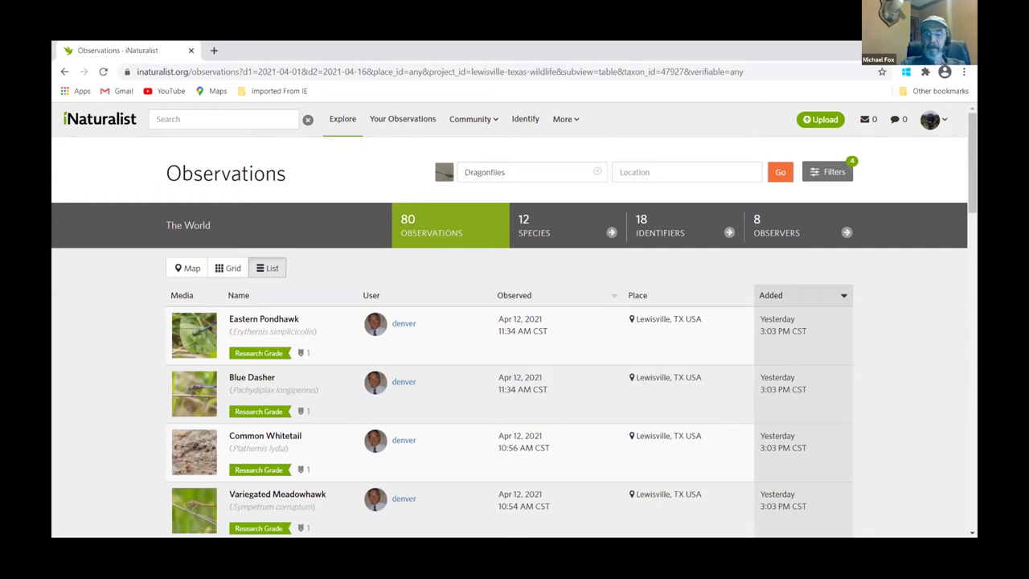
scroll(514, 321, down, 20)
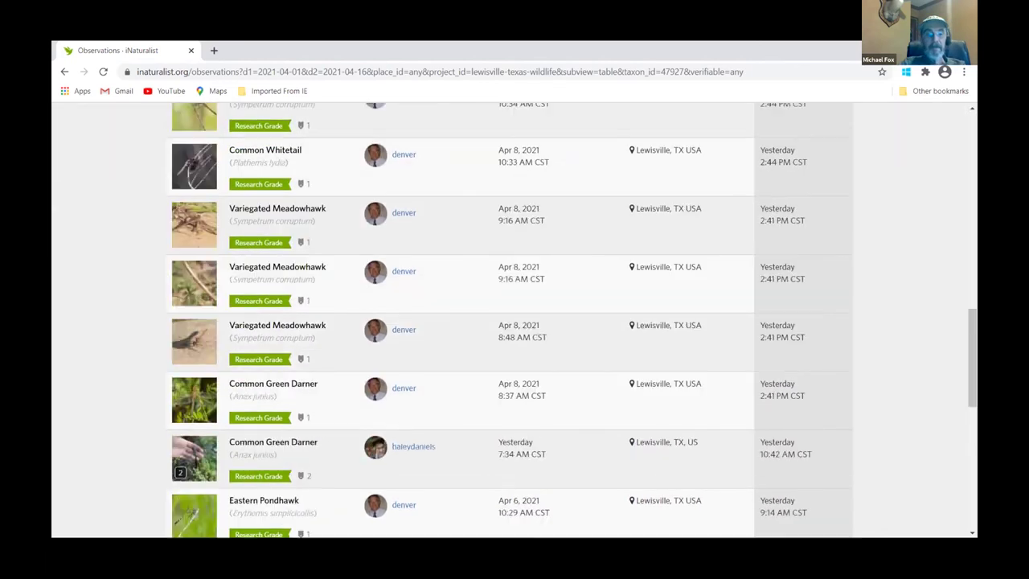
scroll(514, 321, down, 8)
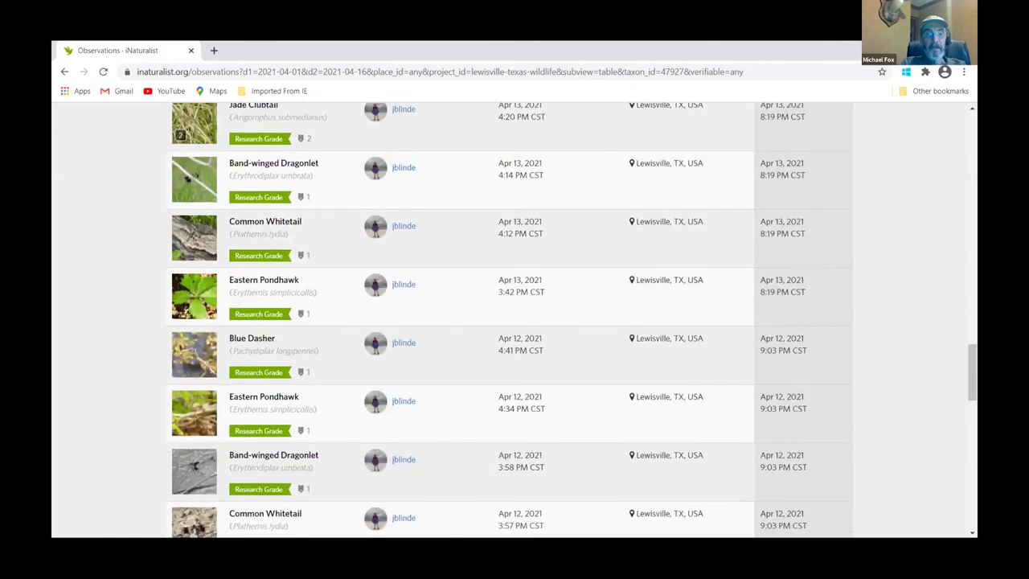
scroll(716, 276, down, 4)
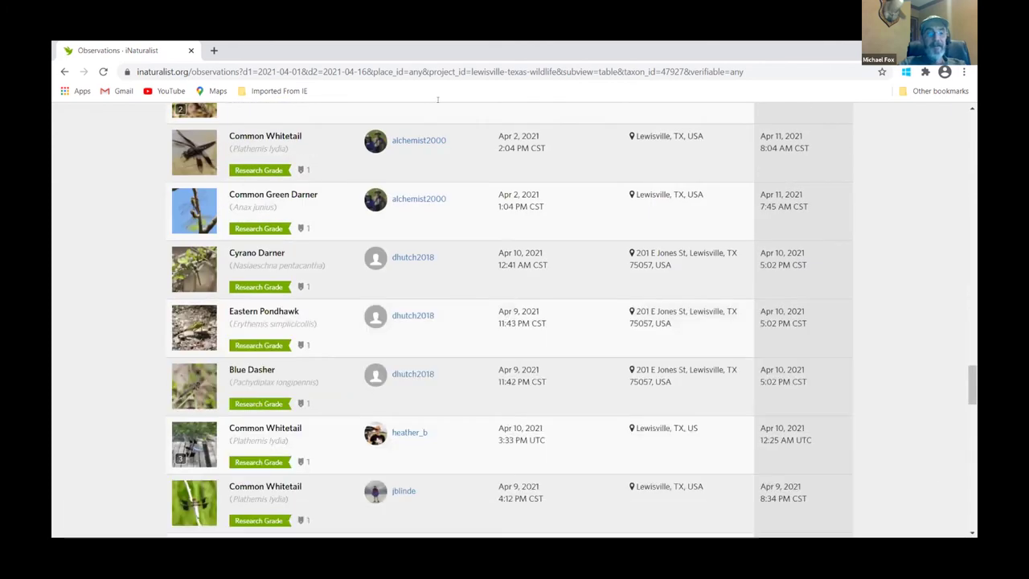
click(64, 72)
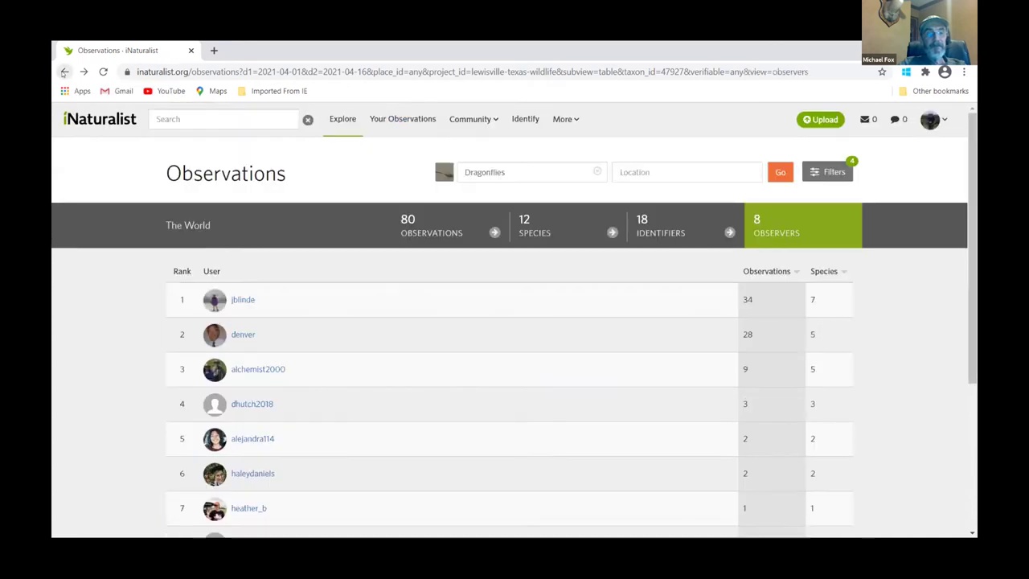
- Remove the Lewisville Texas Wildlife project from the filters and filter by the account's own username as the person
click(824, 181)
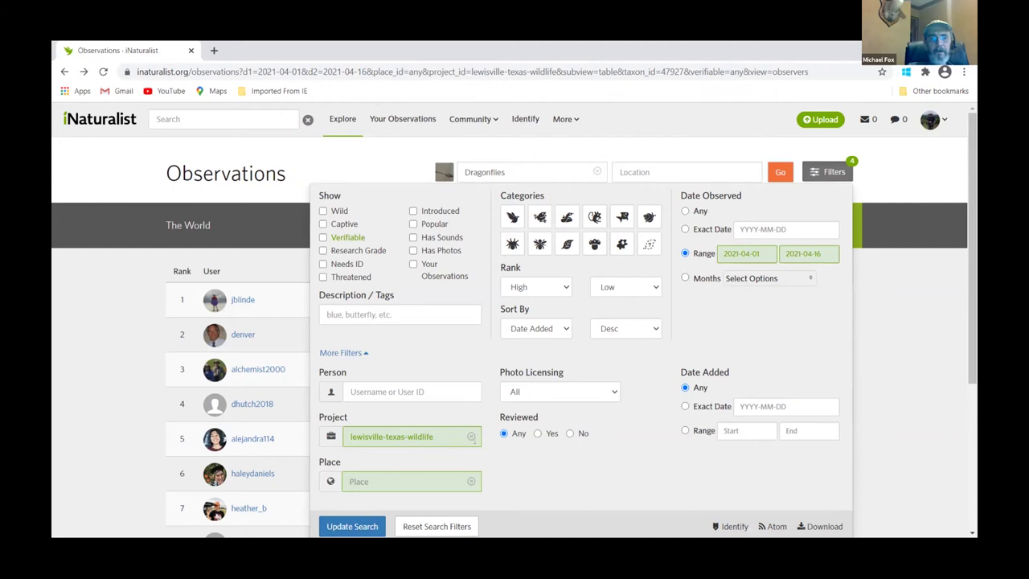
click(470, 437)
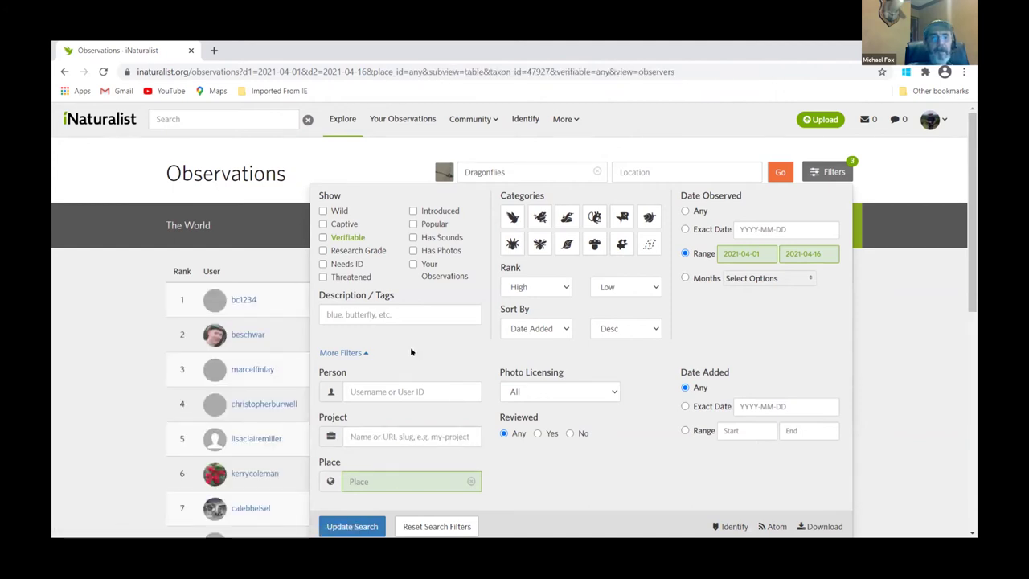
click(376, 392)
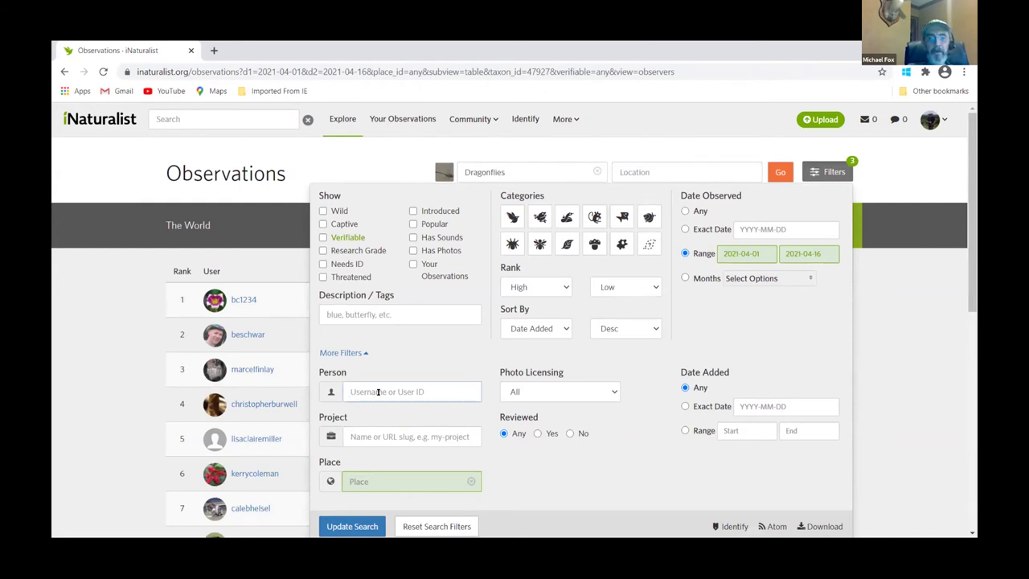
text(mchl)
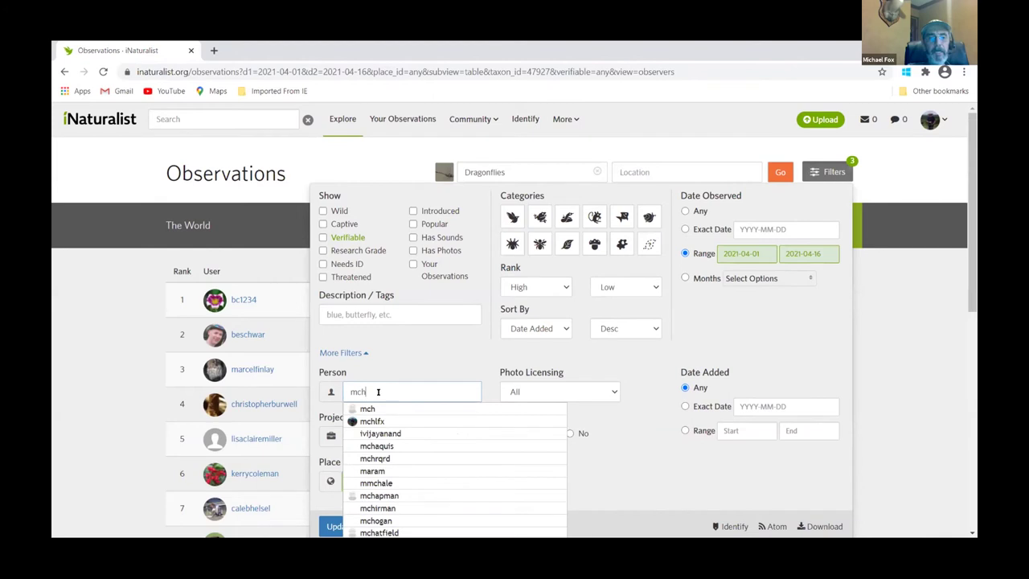
text(fx)
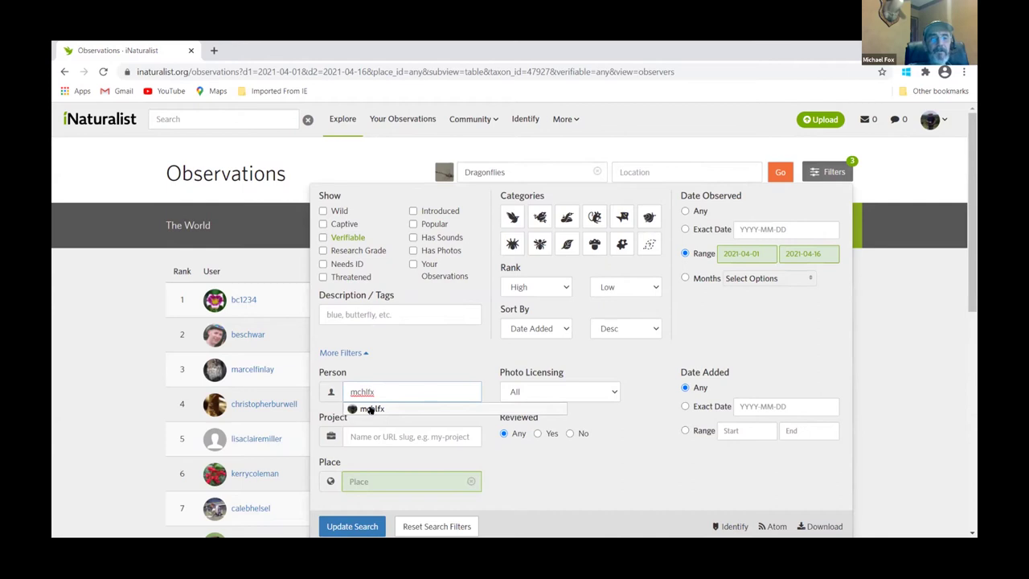
click(370, 409)
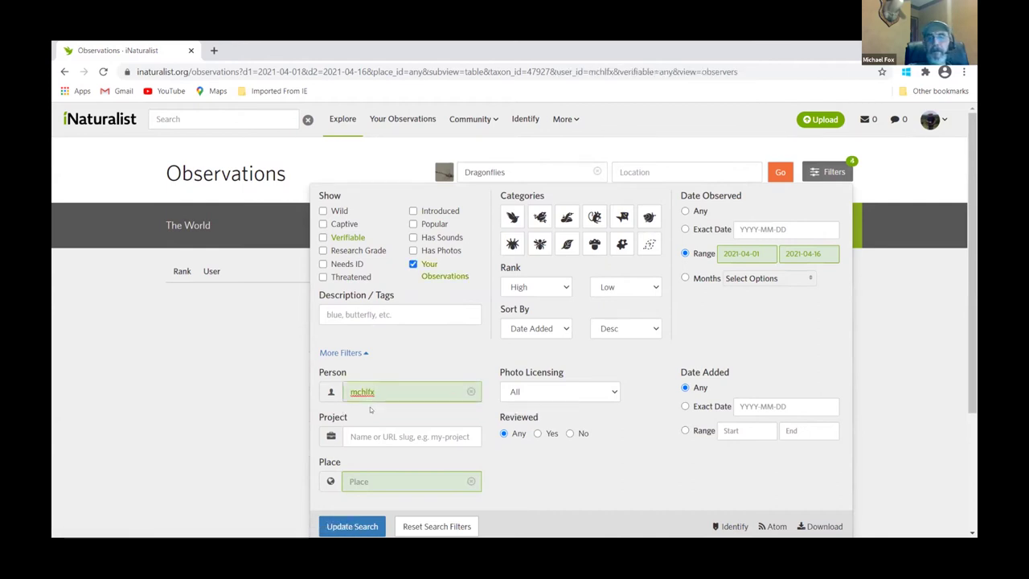
- Set the observed date to Any, re-enter the account's own username as the person filter and update the search
click(685, 212)
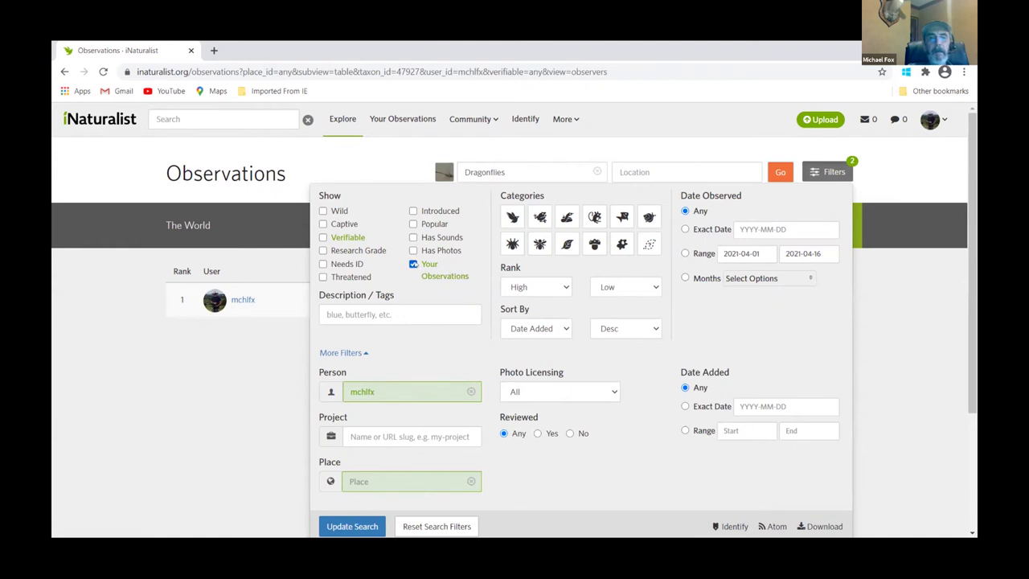
click(411, 265)
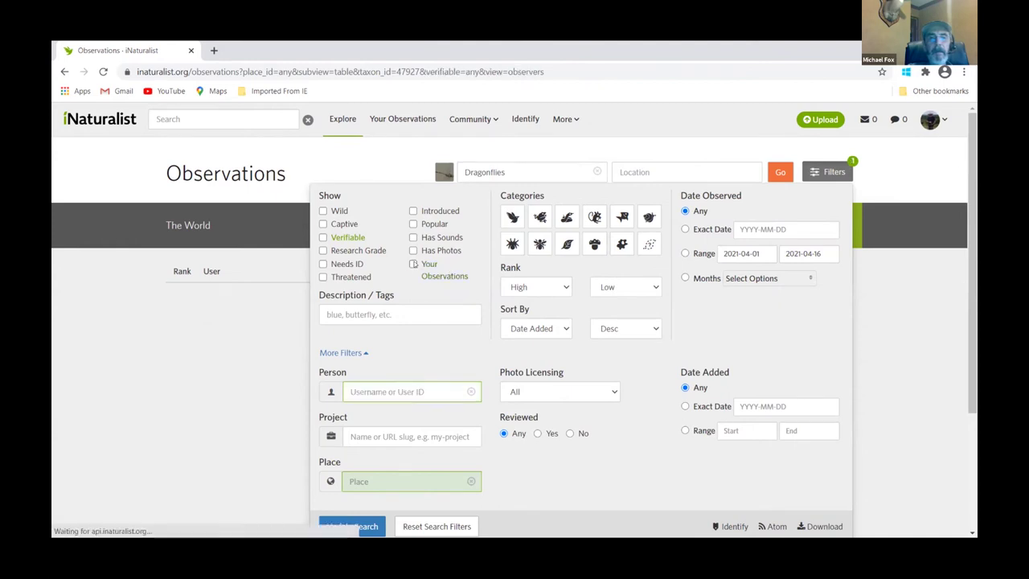
click(351, 390)
text(mchf)
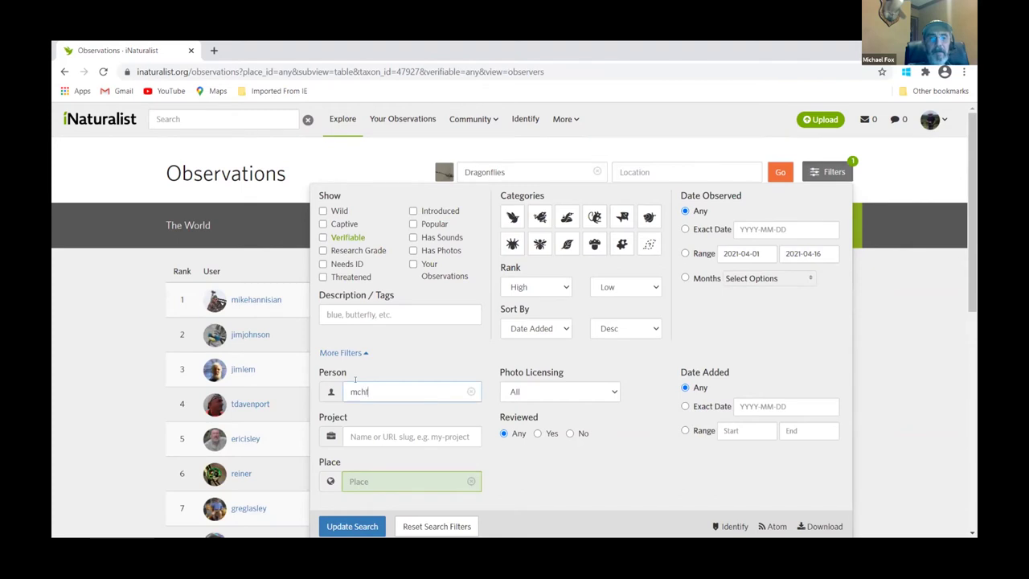
key(BackSpace)
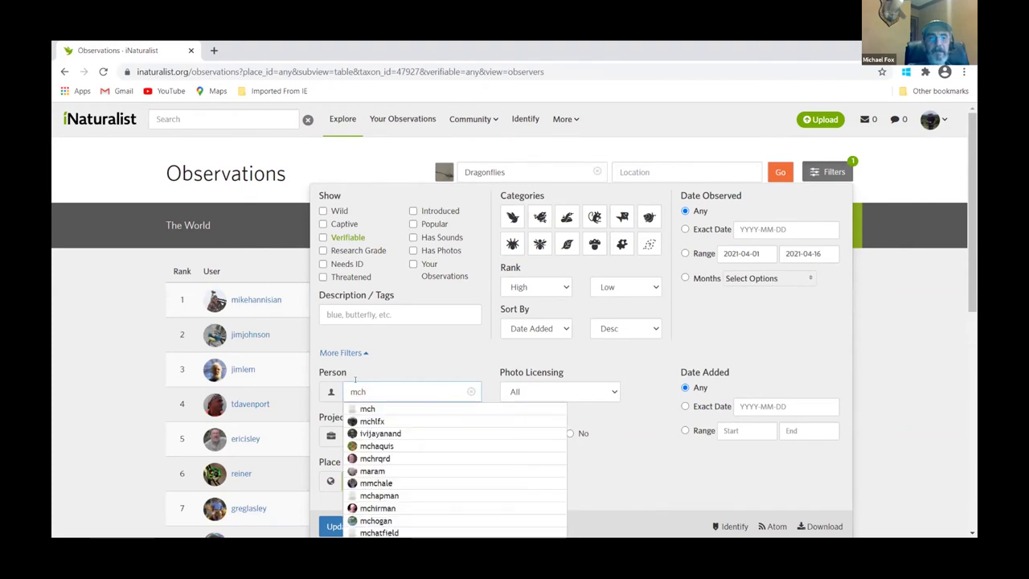
text(lfx)
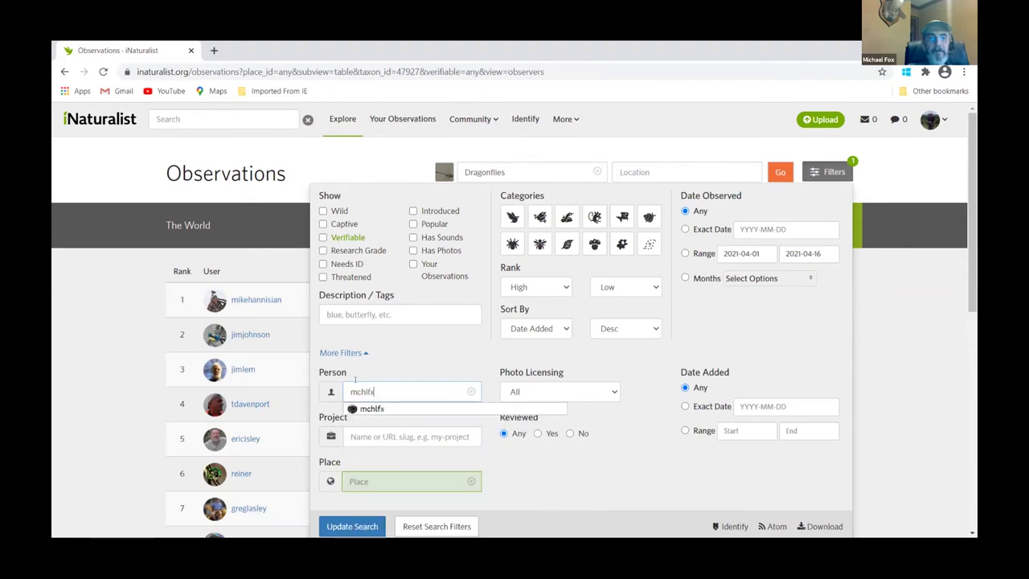
click(366, 408)
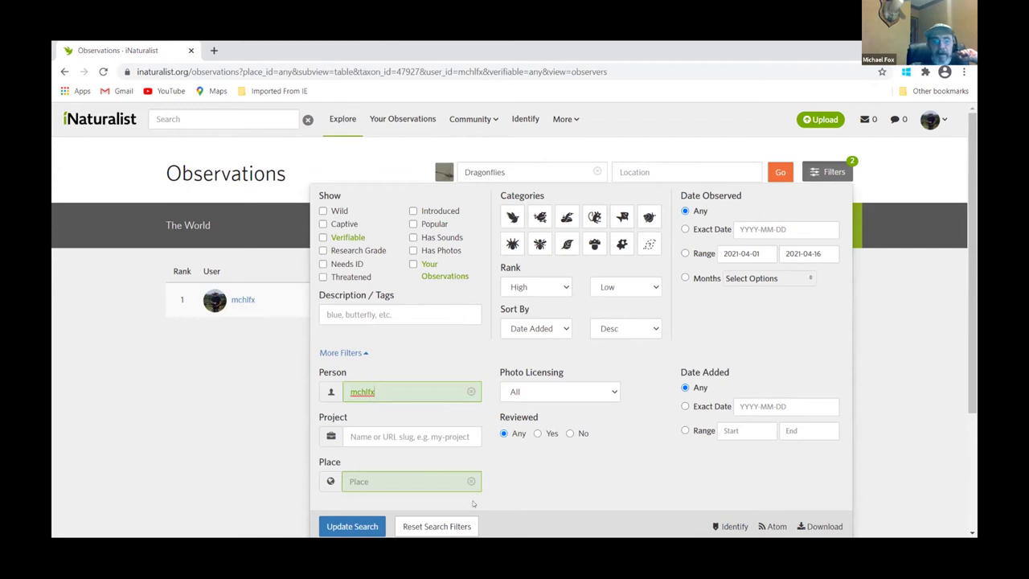
click(352, 527)
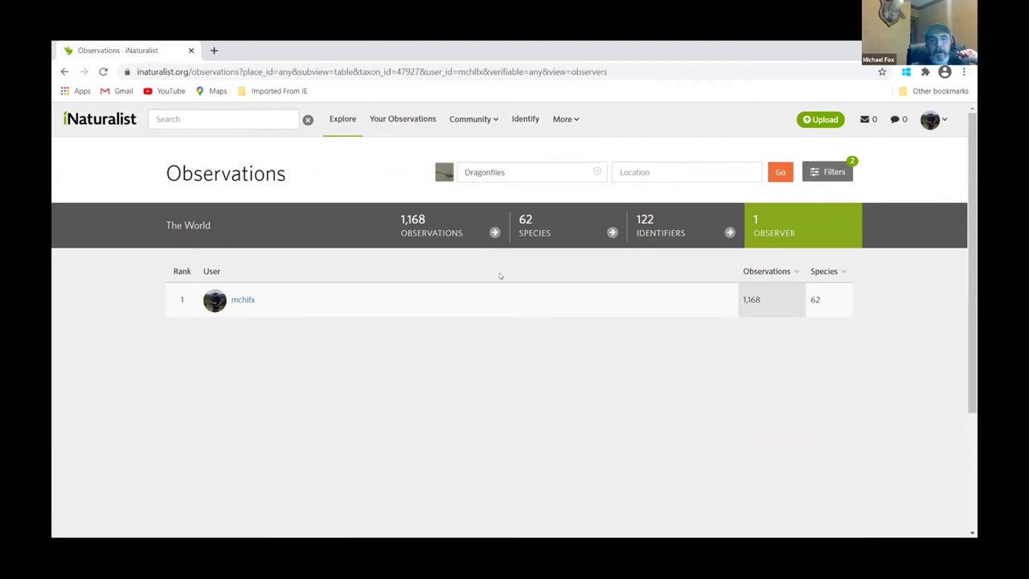
- Show the person's observations as a list and clear the Dragonflies species filter, keeping the person filter in the updated search
click(450, 232)
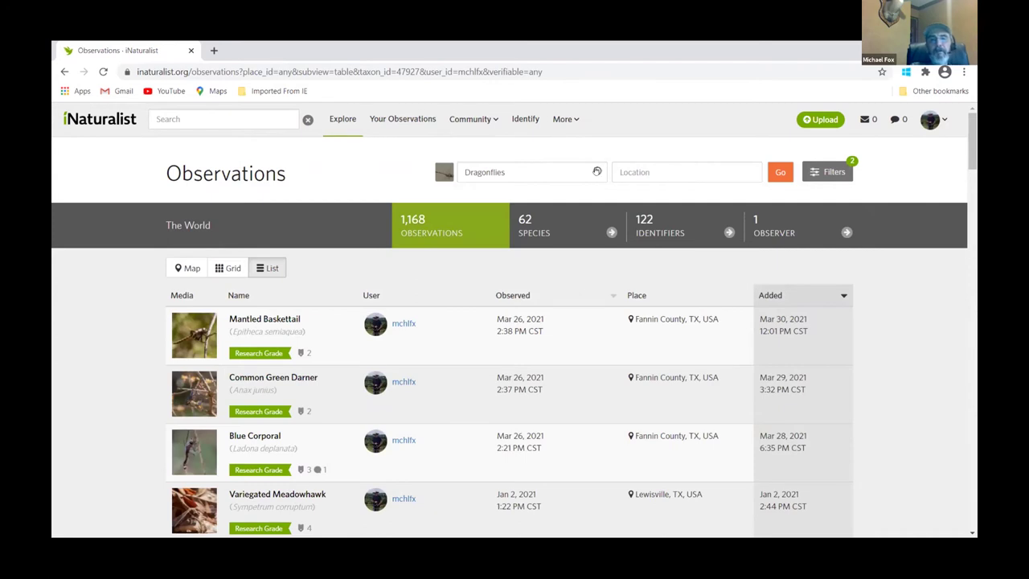
click(597, 170)
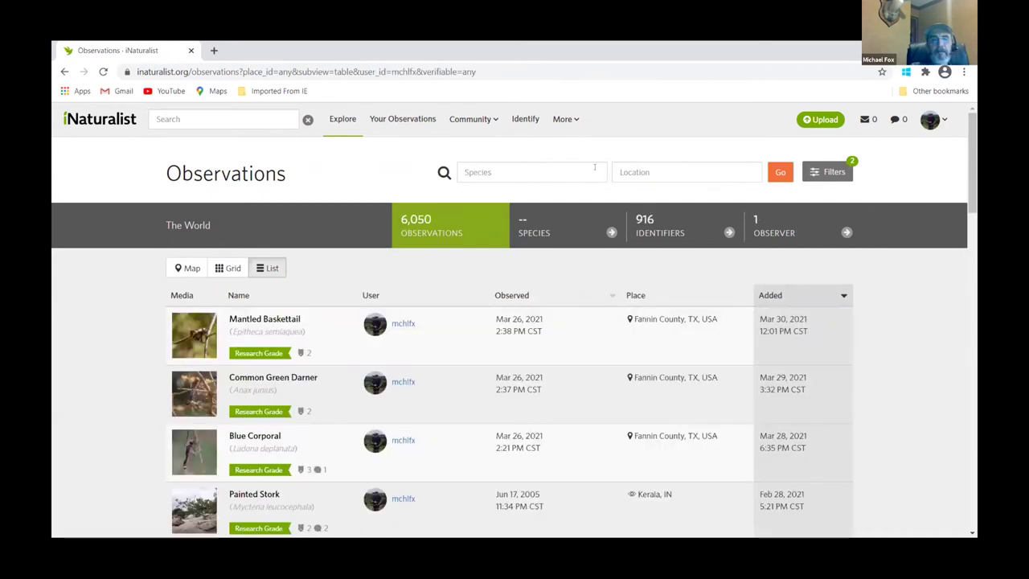
click(813, 171)
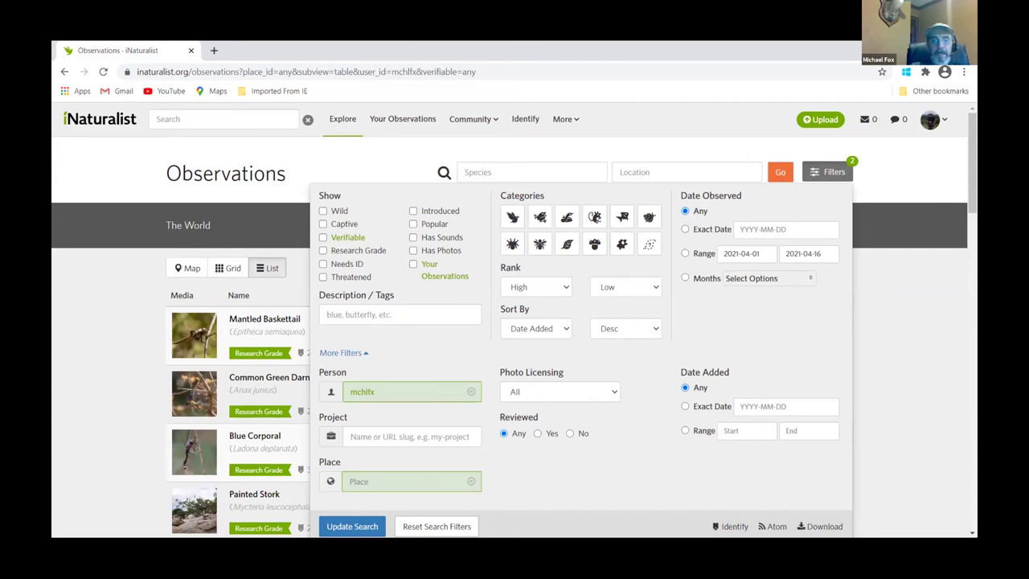
click(361, 526)
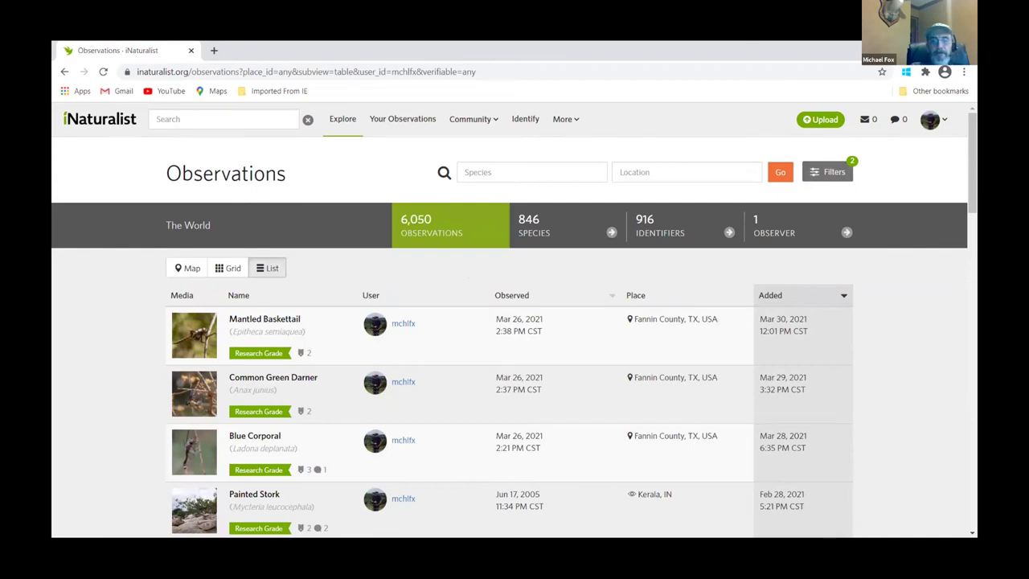
- Look through the list of the person's observations across all species
key(End)
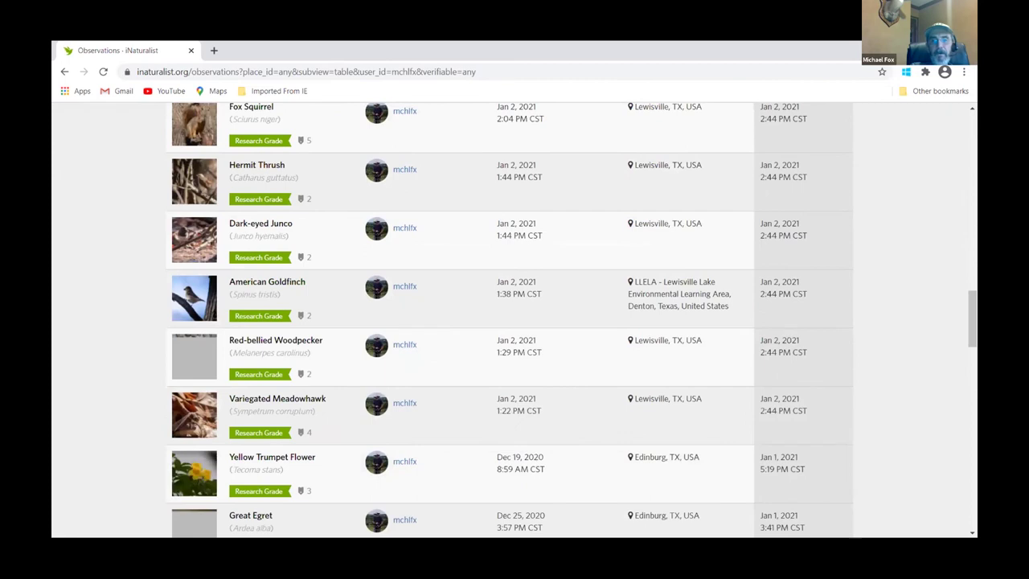
key(End)
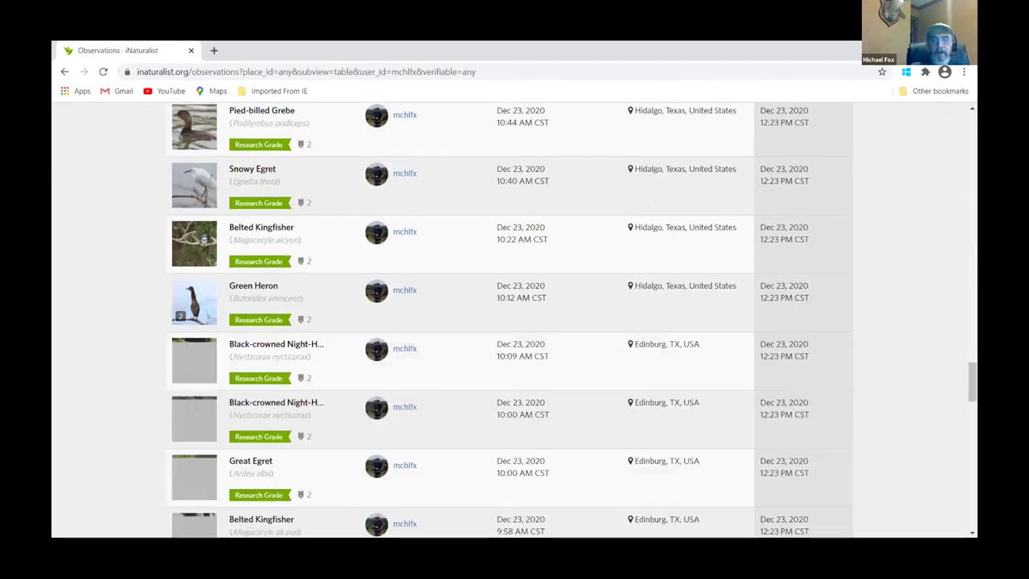
key(Home)
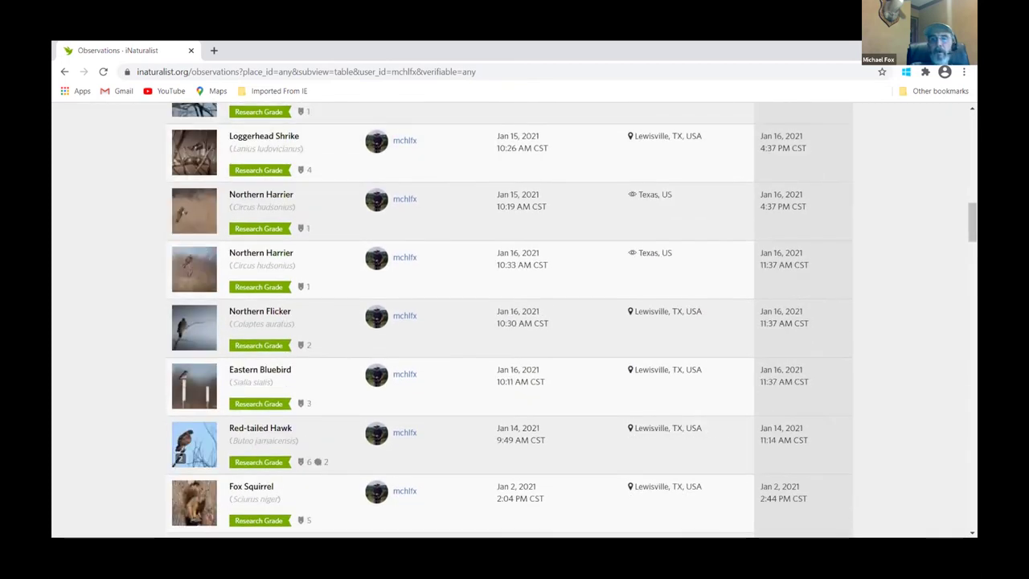
- Switch to the species view of the person's observations and browse the species photos
click(529, 224)
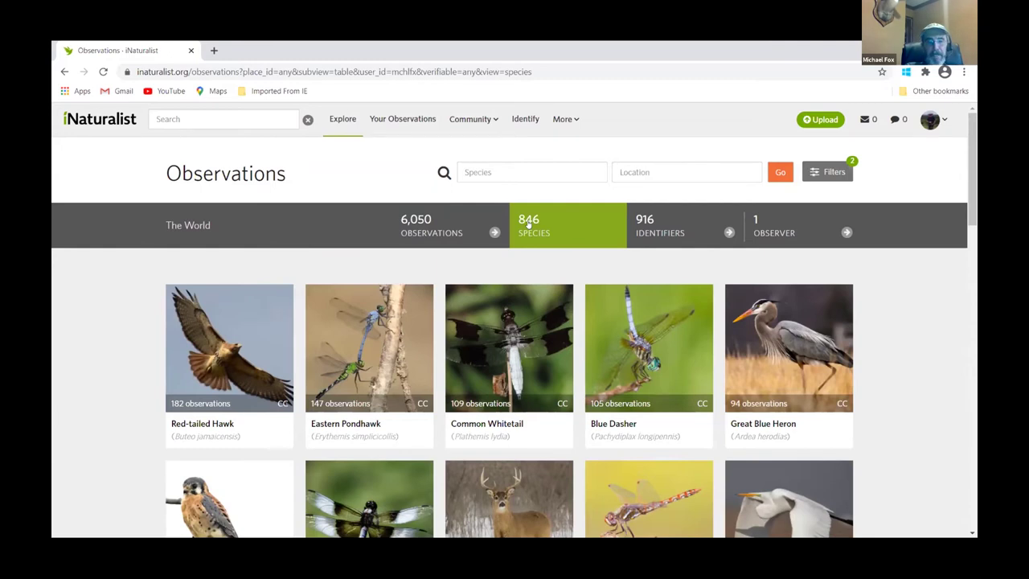
click(817, 174)
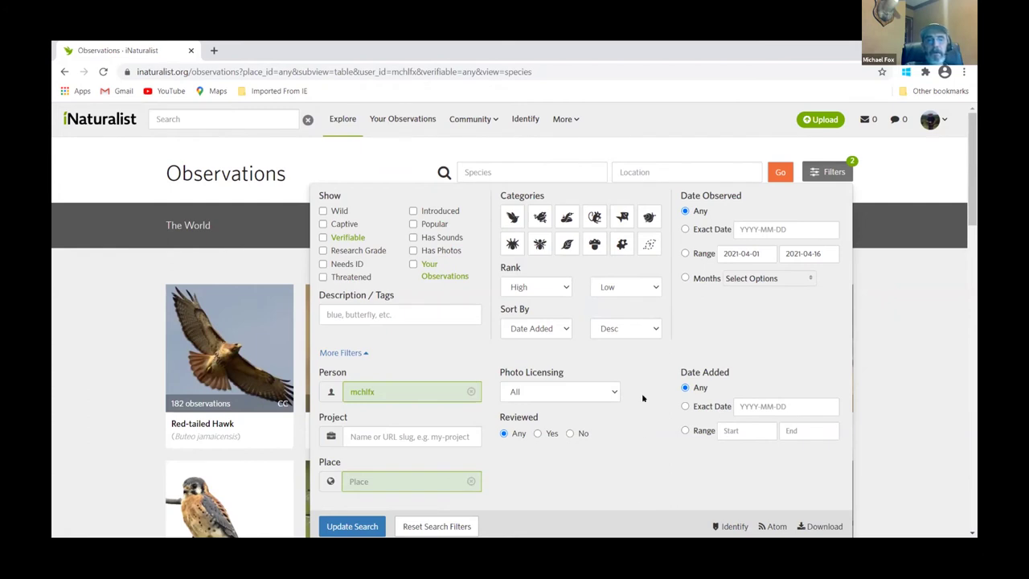
key(Escape)
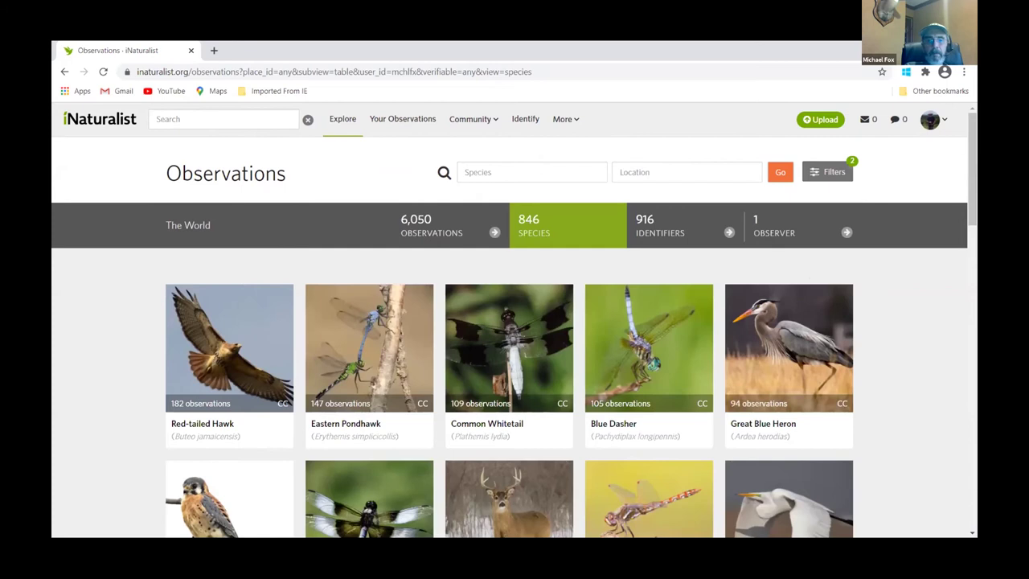
scroll(514, 322, down, 5)
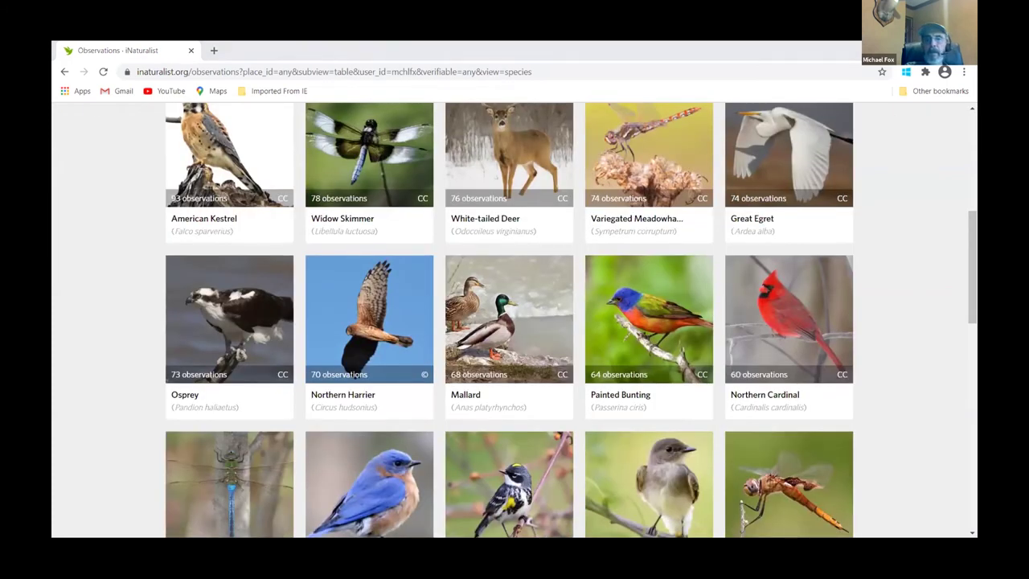
scroll(514, 322, up, 5)
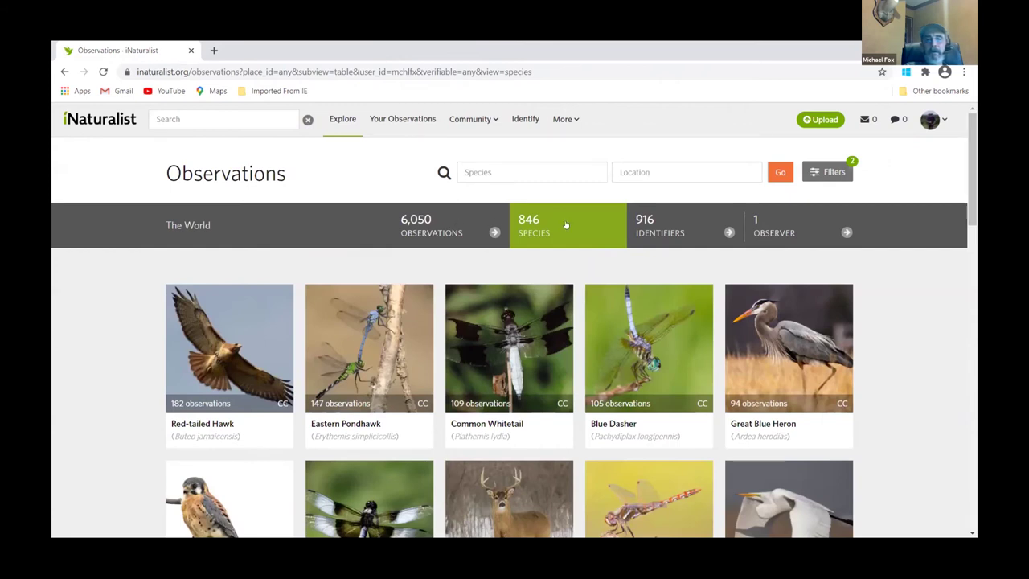
double_click(522, 222)
- Open the export page from the observation filters and look through it down to the recent exports
click(815, 175)
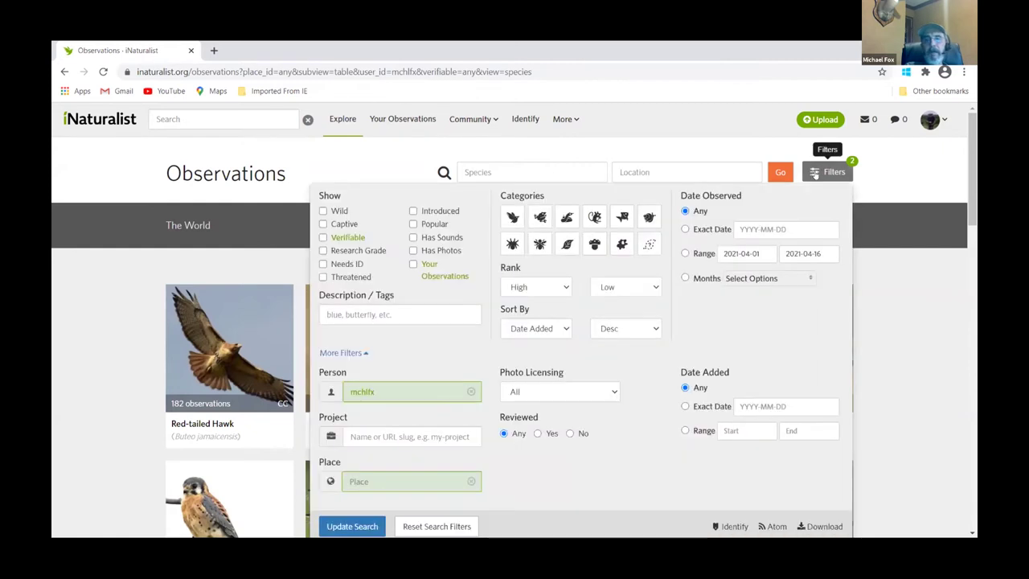
drag(792, 198, 742, 223)
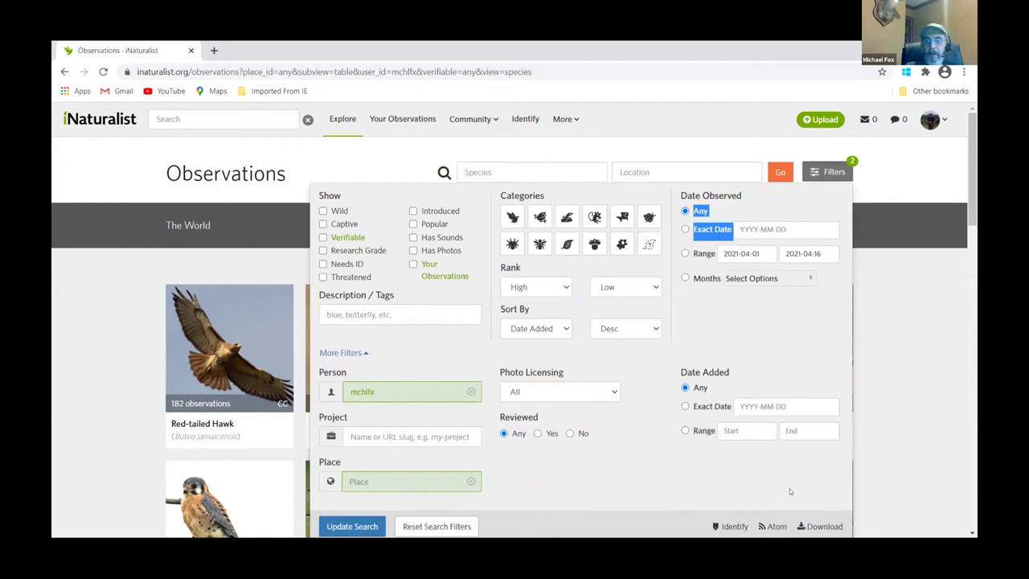
click(825, 529)
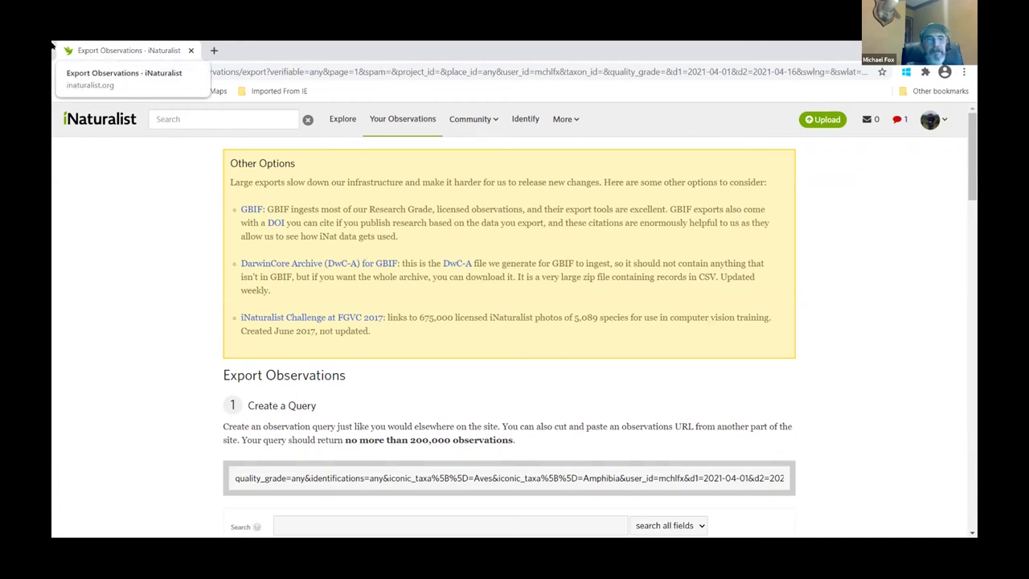
mouse_move(470, 115)
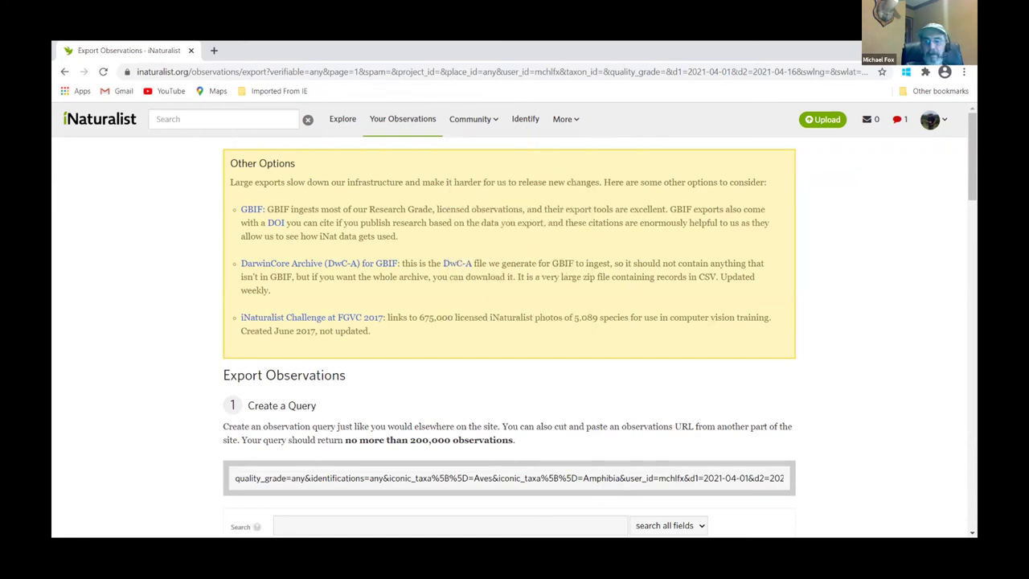
scroll(772, 413, down, 20)
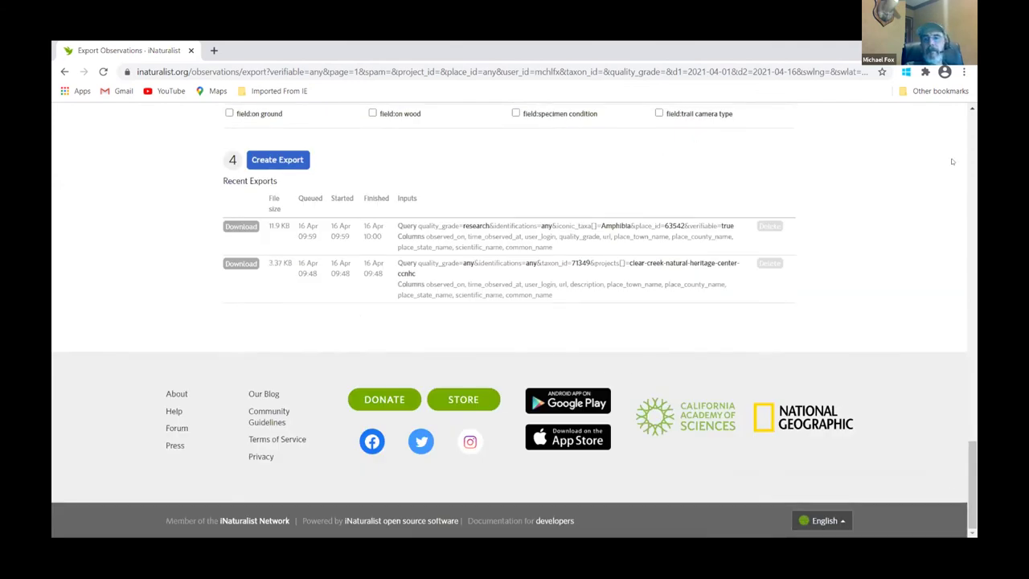
key(Home)
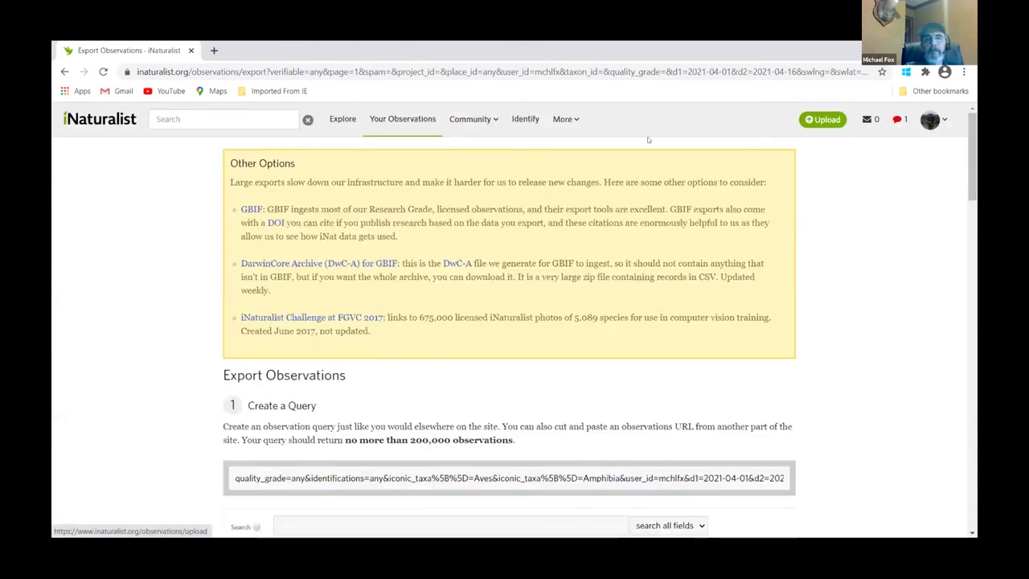
- Reopen the export page from the species view of your own observations with no date range set
click(410, 121)
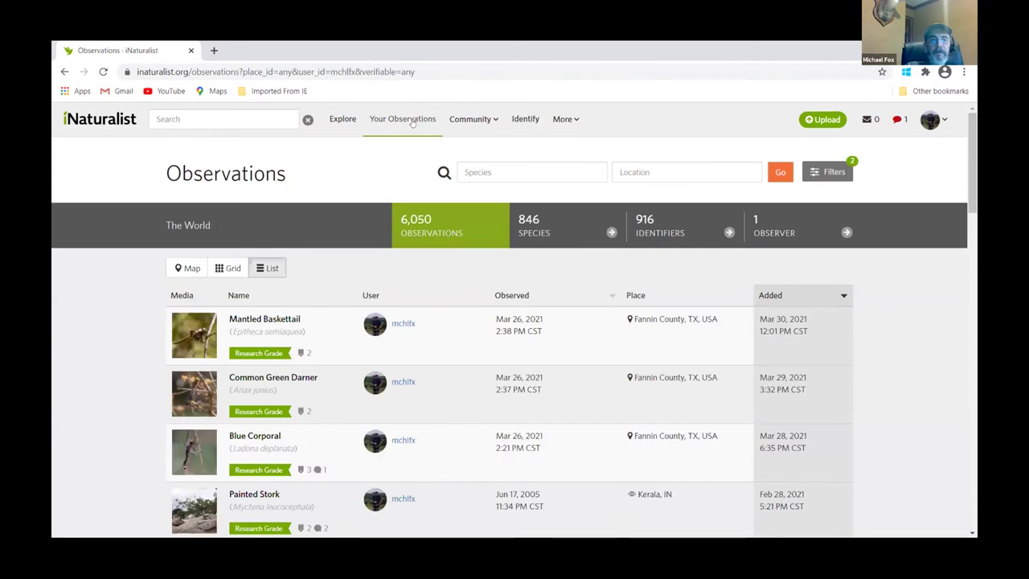
click(550, 225)
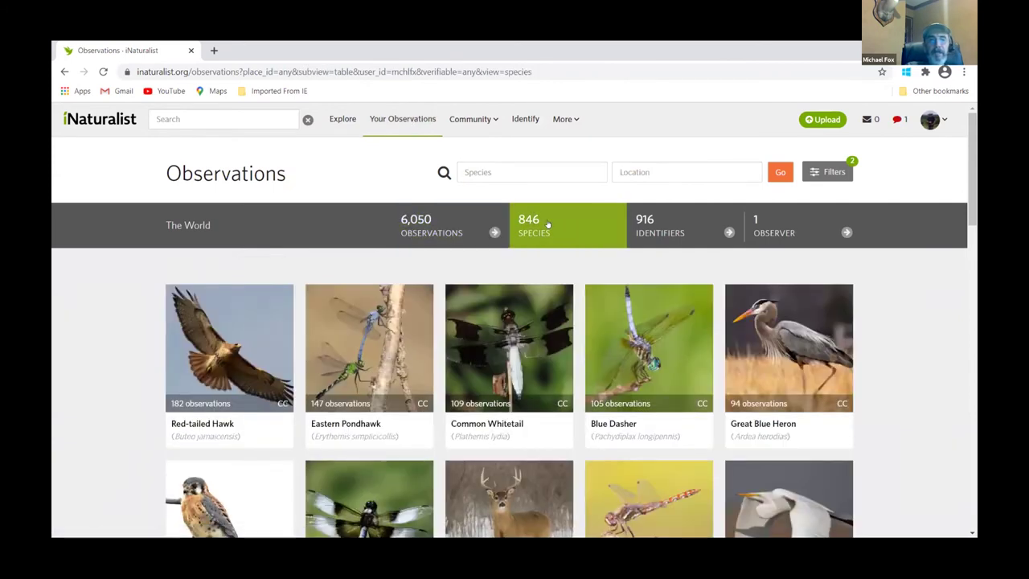
click(821, 172)
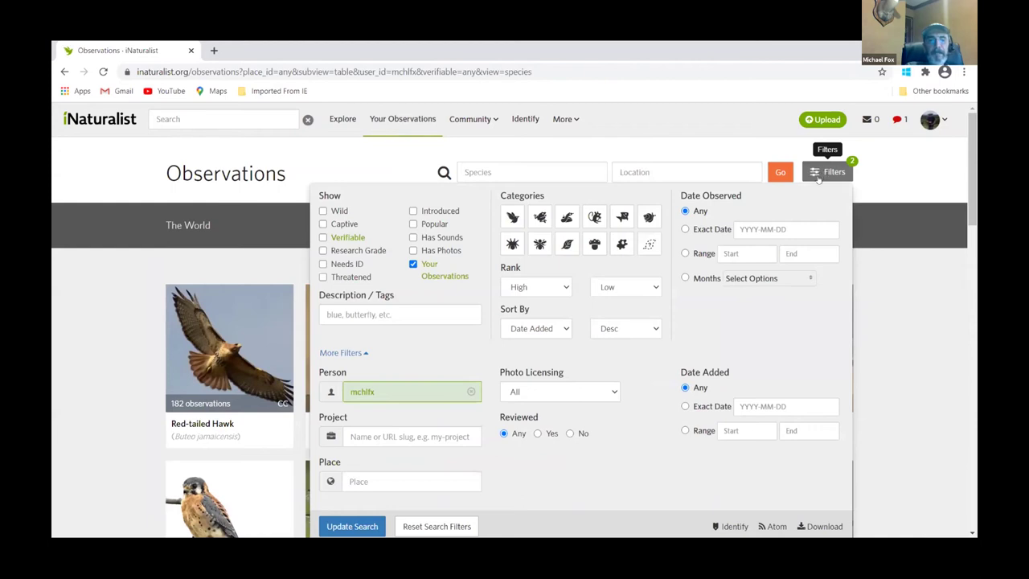
click(813, 527)
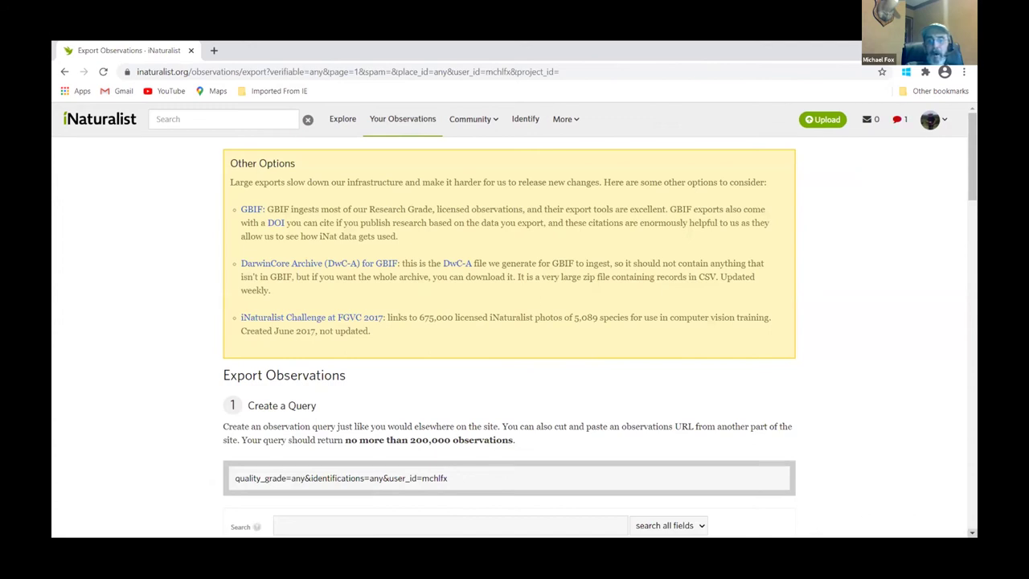
- Look through the export query form and scroll through the preview list of observations to export
scroll(514, 321, down, 1)
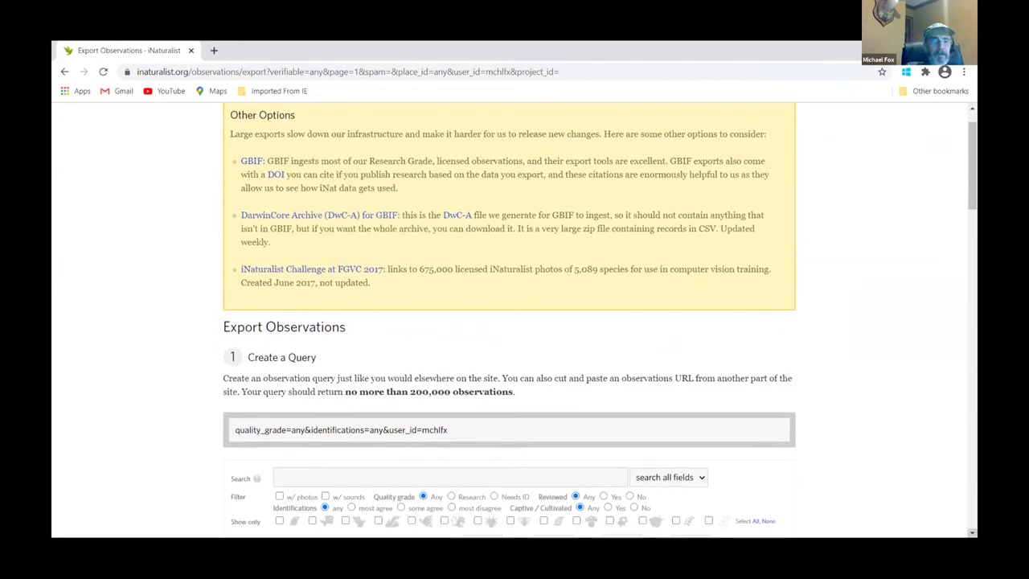
scroll(515, 321, down, 3)
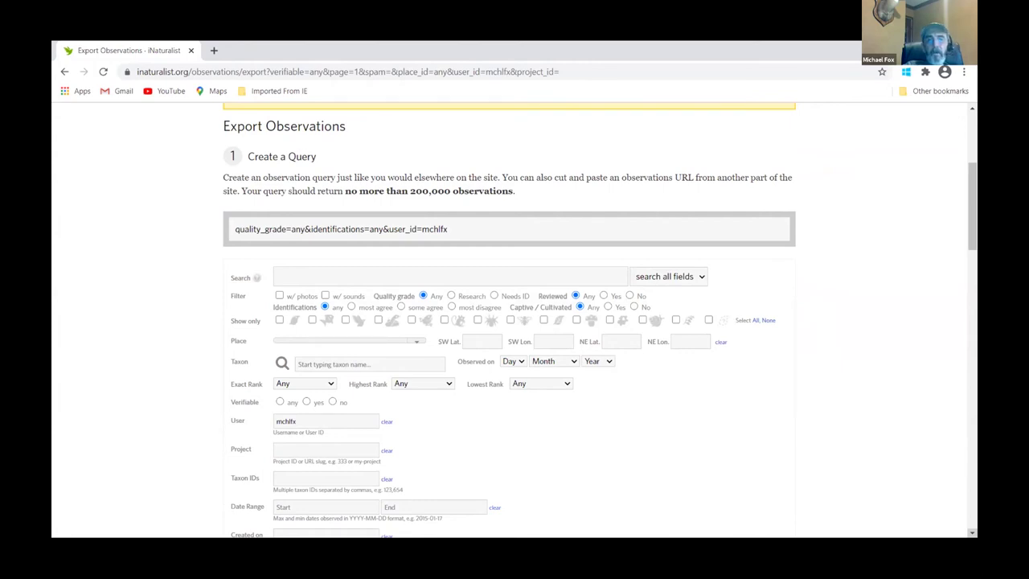
scroll(514, 321, down, 3)
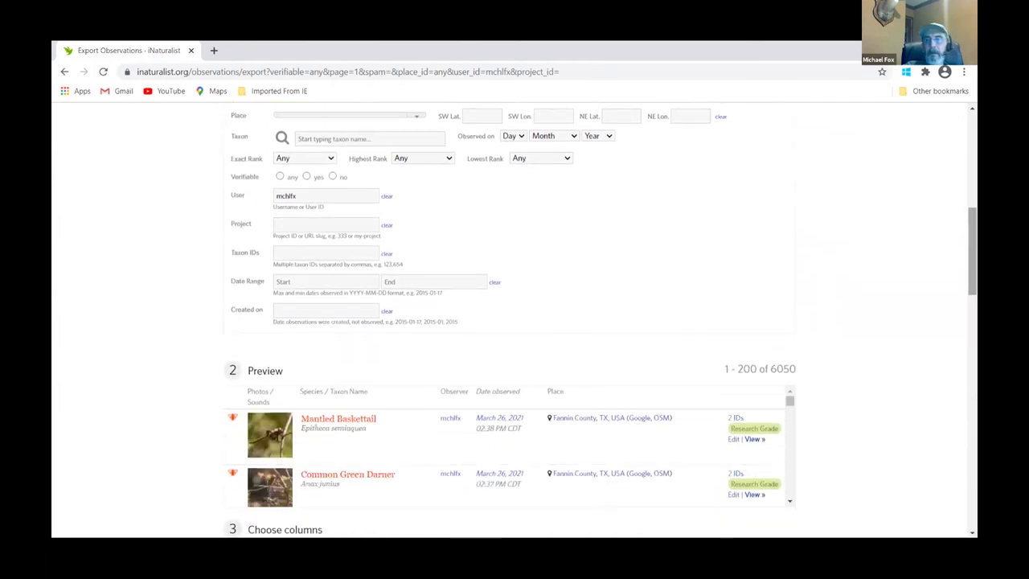
scroll(493, 423, up, 2)
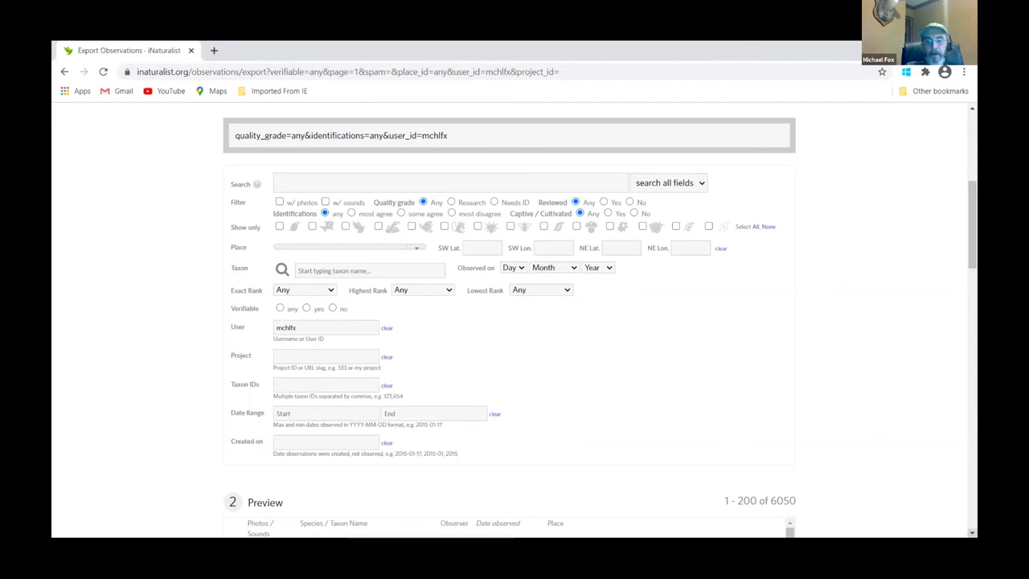
scroll(514, 322, down, 2)
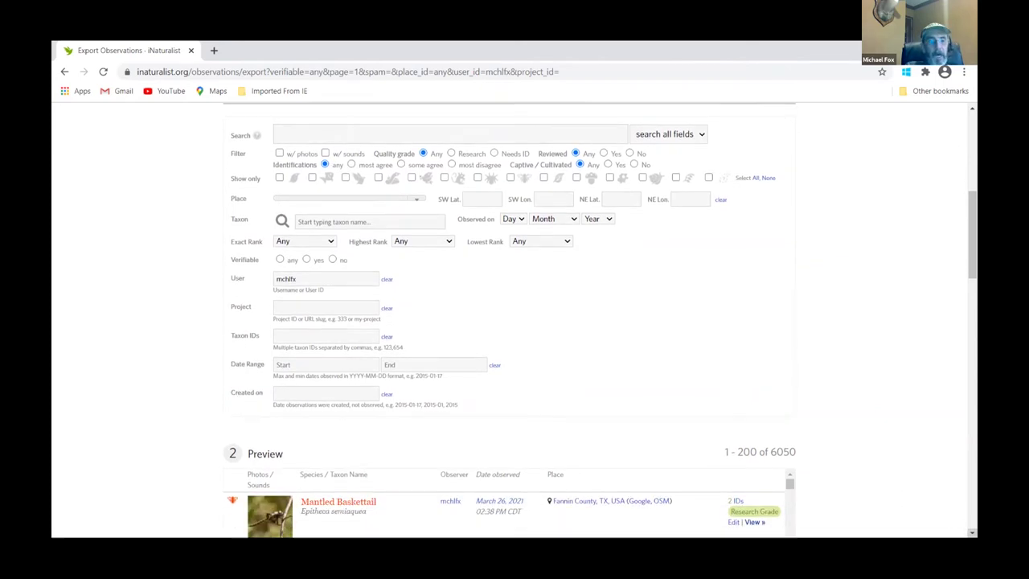
scroll(515, 321, down, 2)
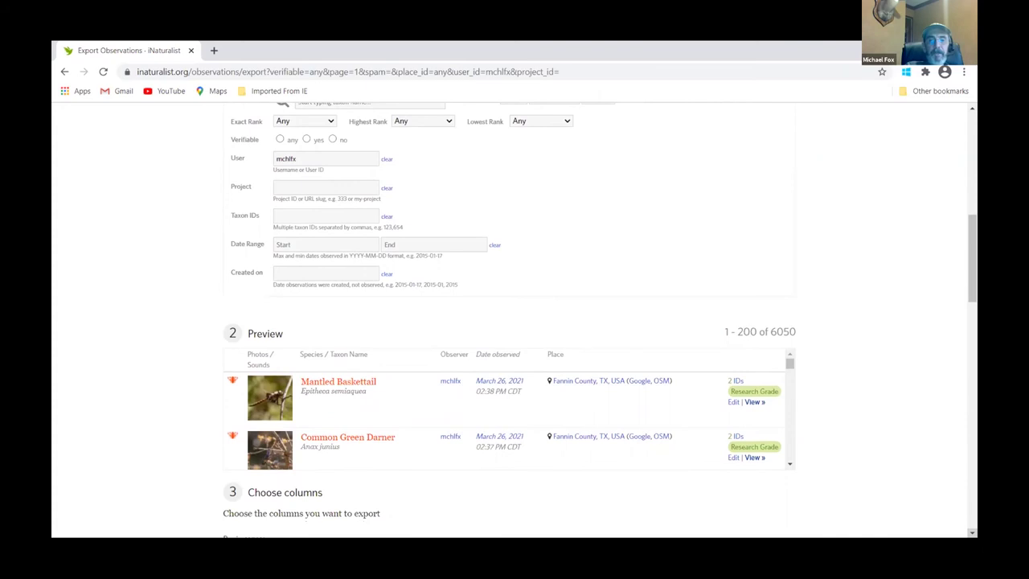
scroll(514, 321, down, 1)
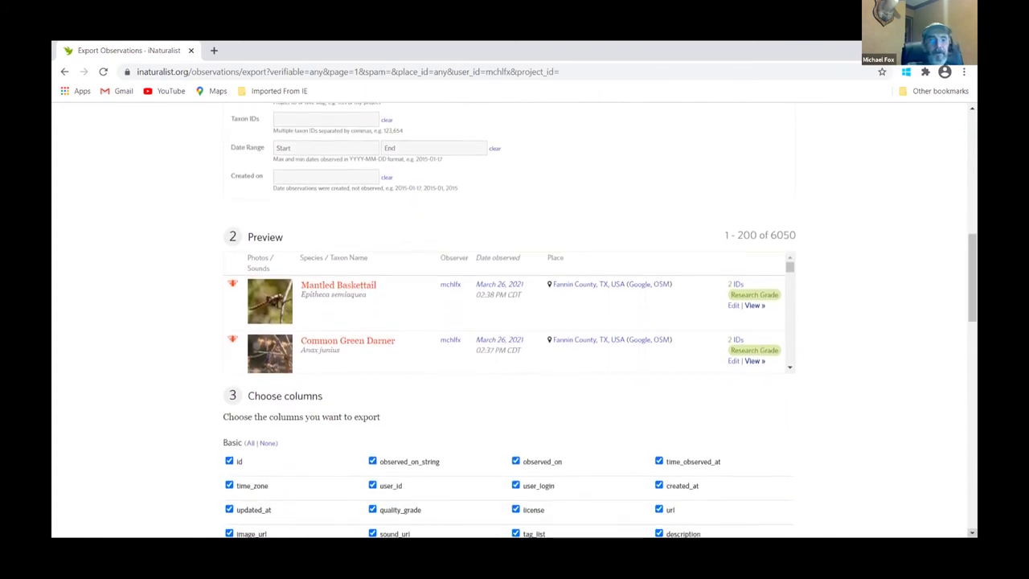
click(789, 367)
drag(789, 367, 789, 368)
click(789, 368)
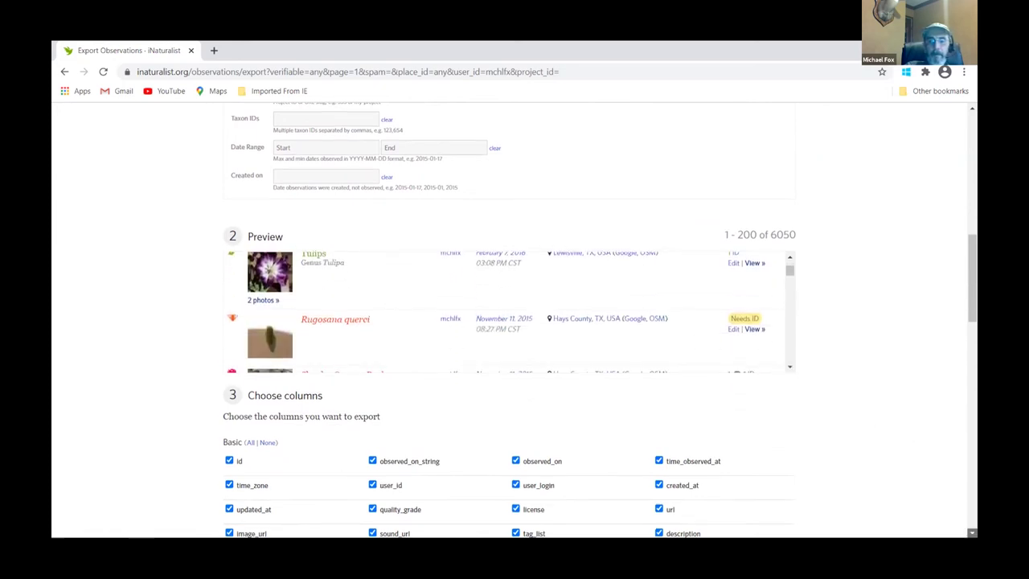
- Exclude the Basic columns id, observed_on_string, time_observed_at, time_zone, user_id and created_at from the export
scroll(527, 321, down, 3)
scroll(514, 321, down, 2)
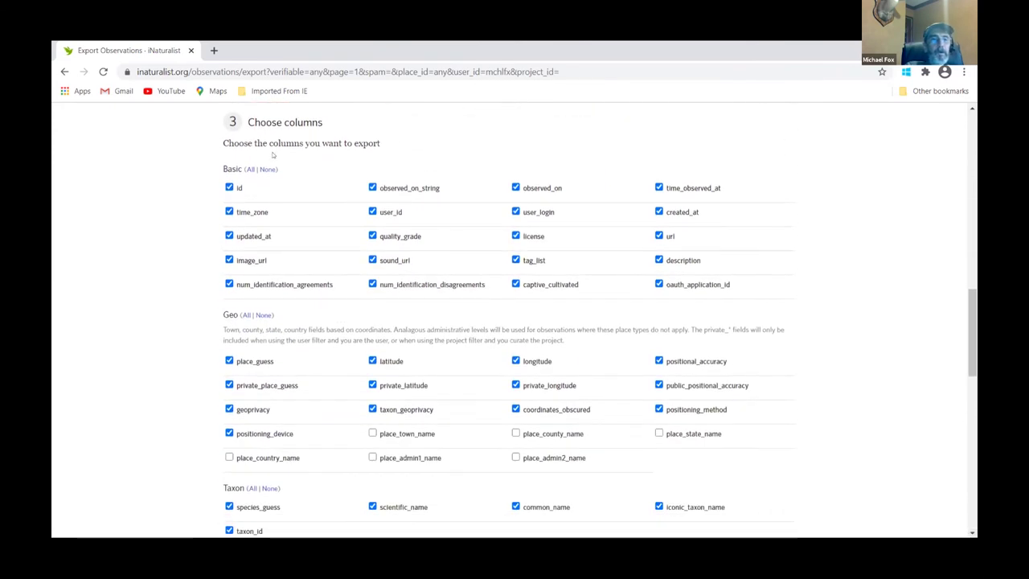
click(229, 186)
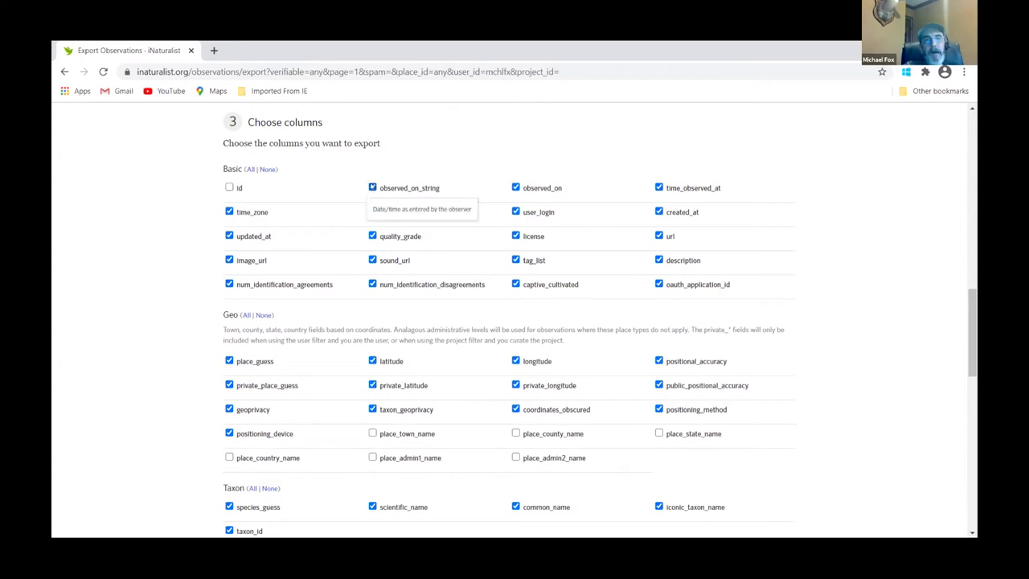
click(372, 186)
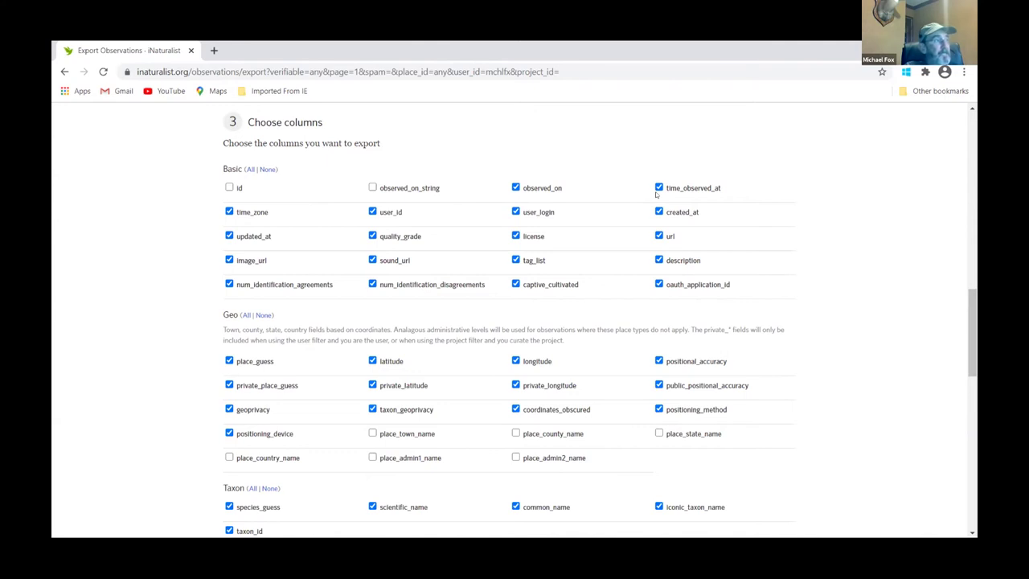
mouse_move(657, 188)
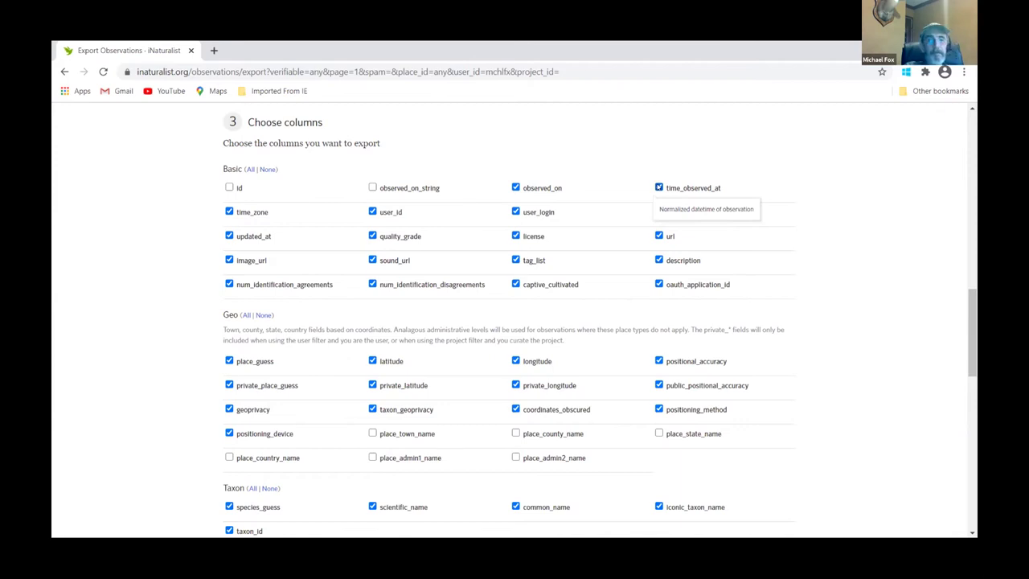
click(658, 188)
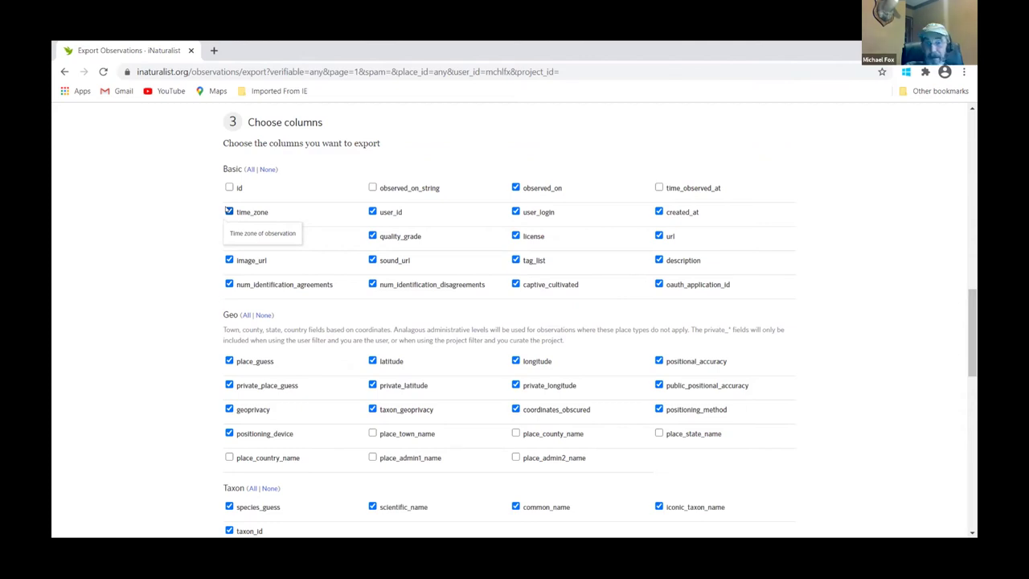
click(229, 211)
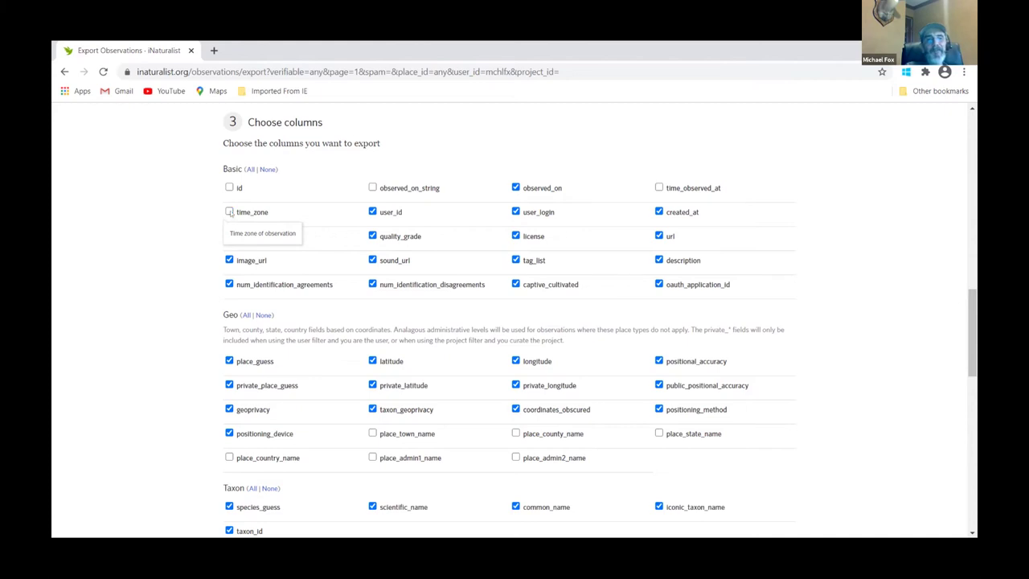
click(372, 212)
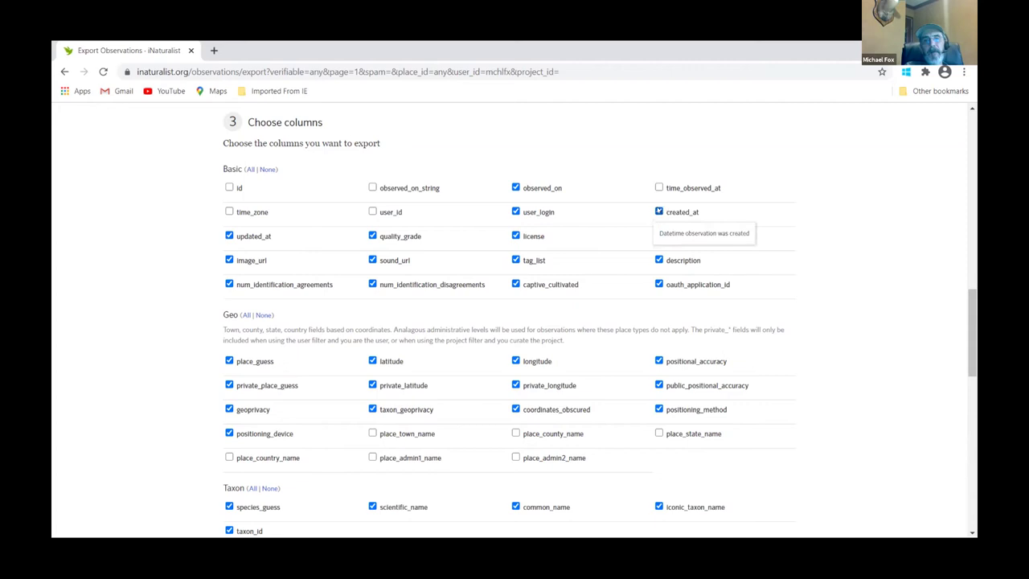
click(659, 211)
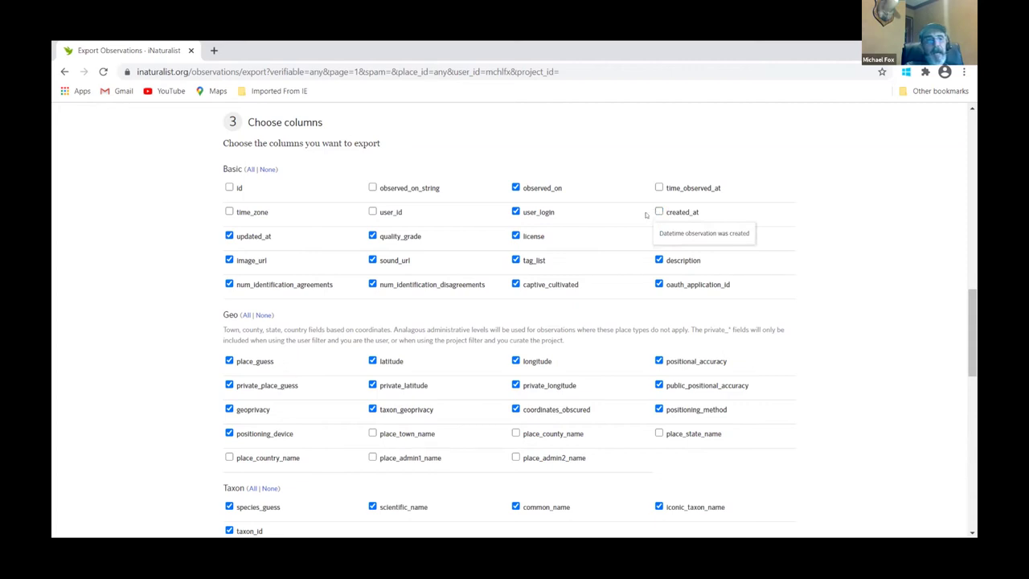
- Exclude the Basic columns updated_at, quality_grade, url, license, image_url and sound_url from the export
click(229, 237)
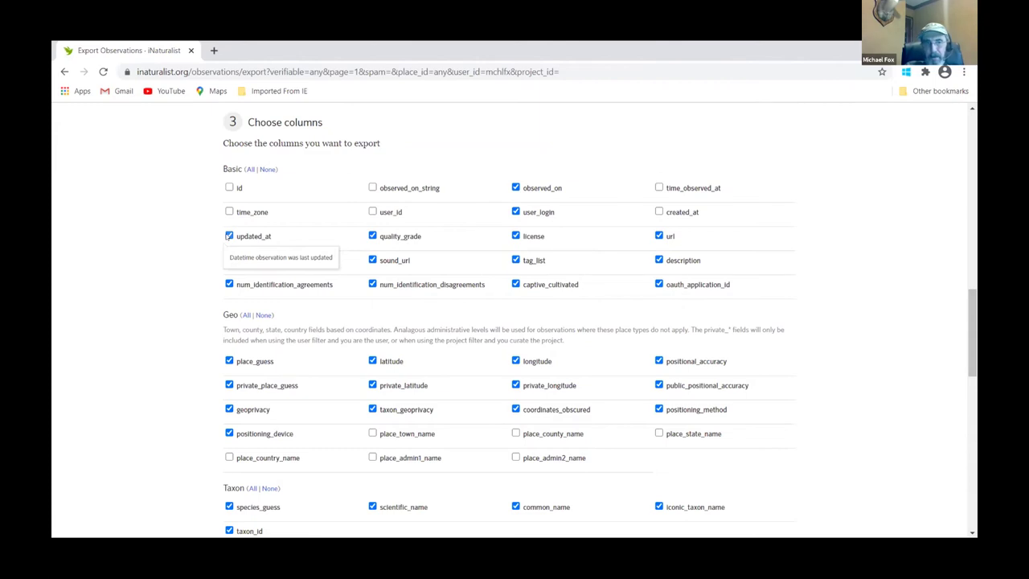
click(372, 235)
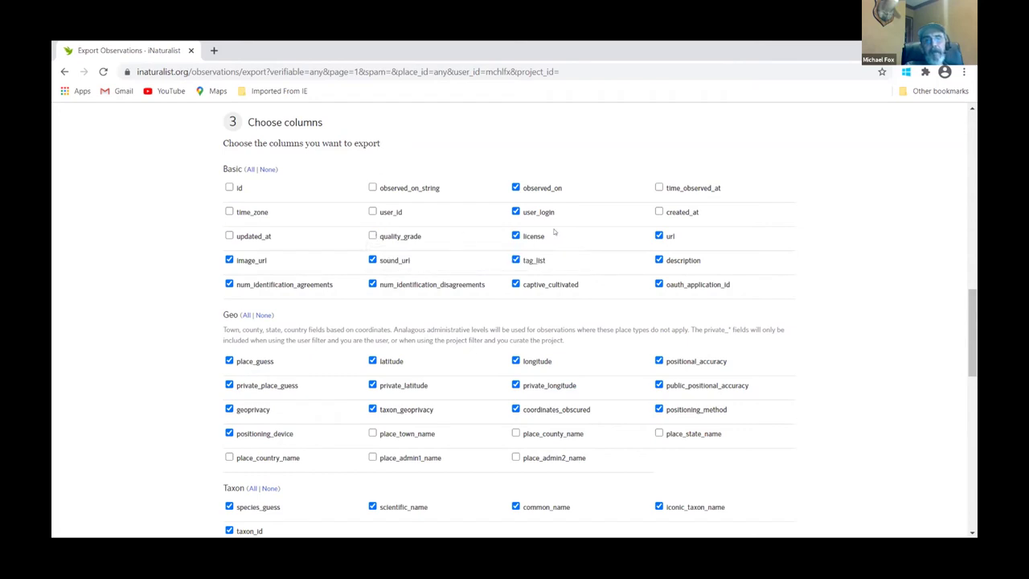
click(659, 235)
click(515, 235)
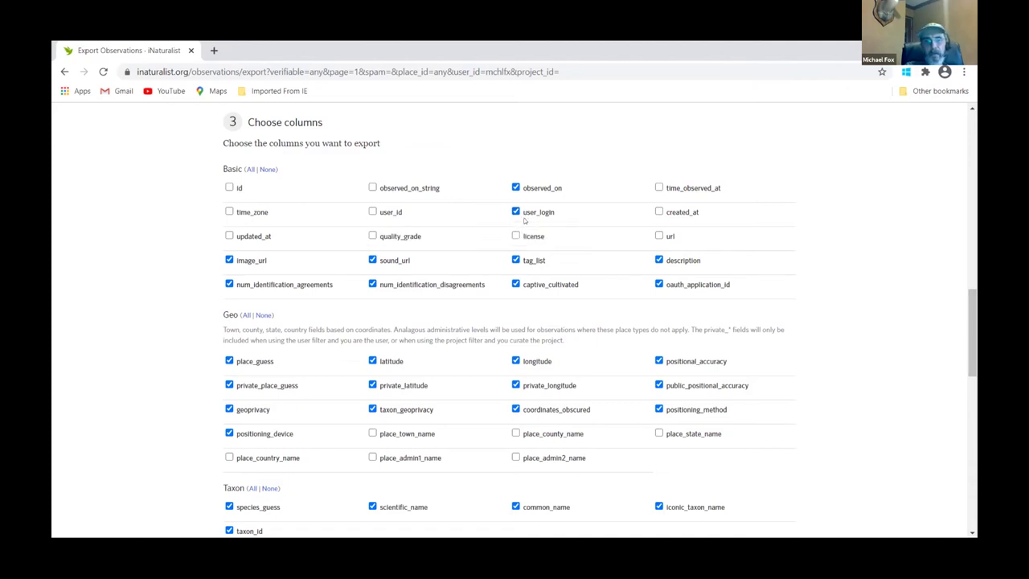
click(229, 259)
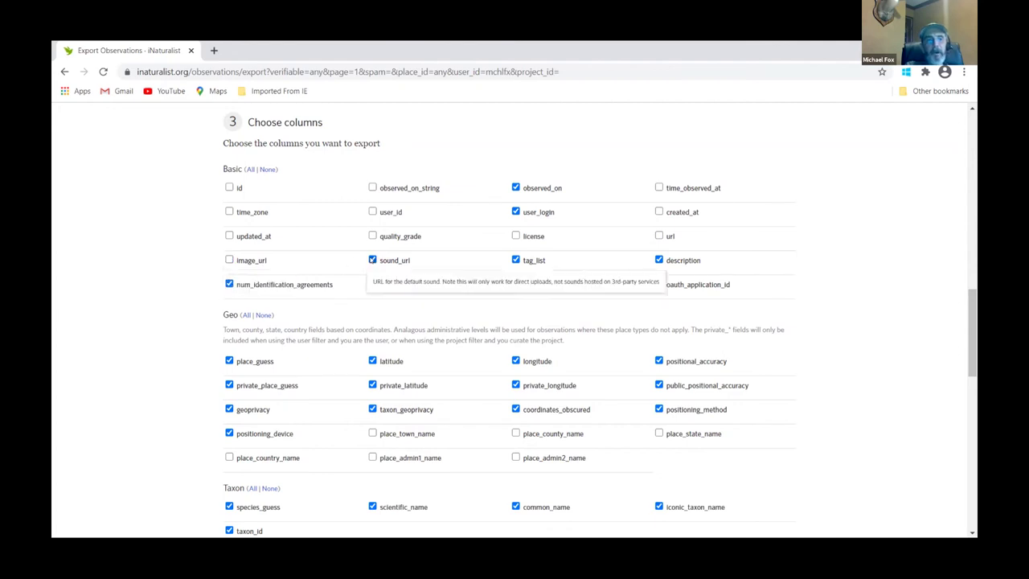
click(372, 259)
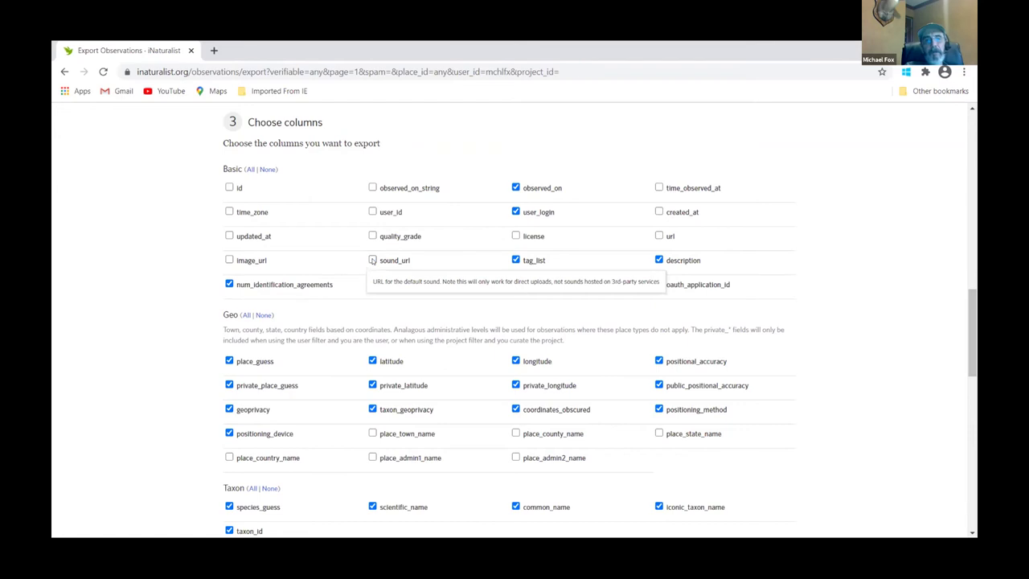
- Exclude tag_list, description, oauth_application_id, captive_cultivated, num_identification_disagreements and num_identification_agreements from the export, and keep image_url excluded
click(515, 260)
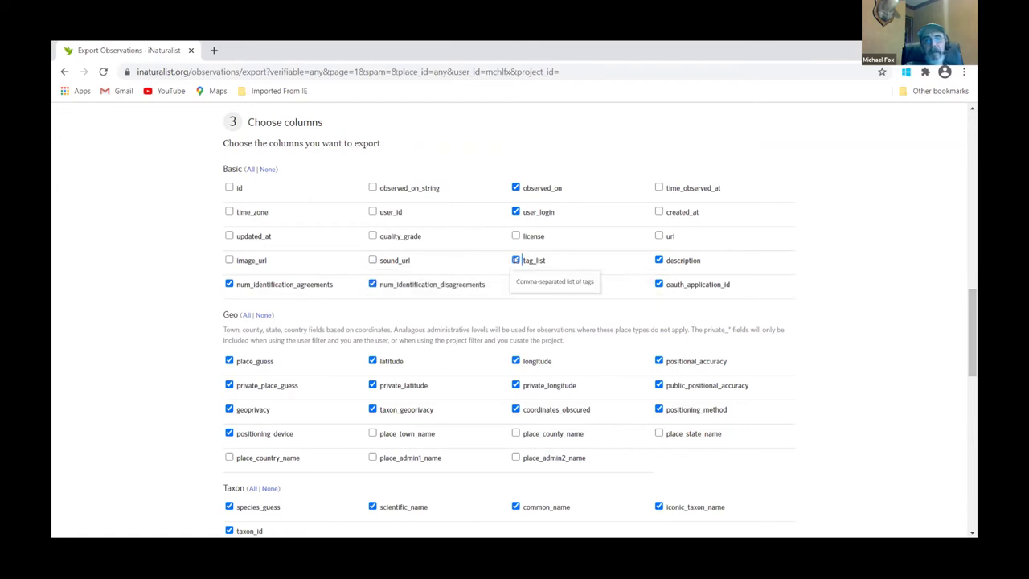
click(658, 260)
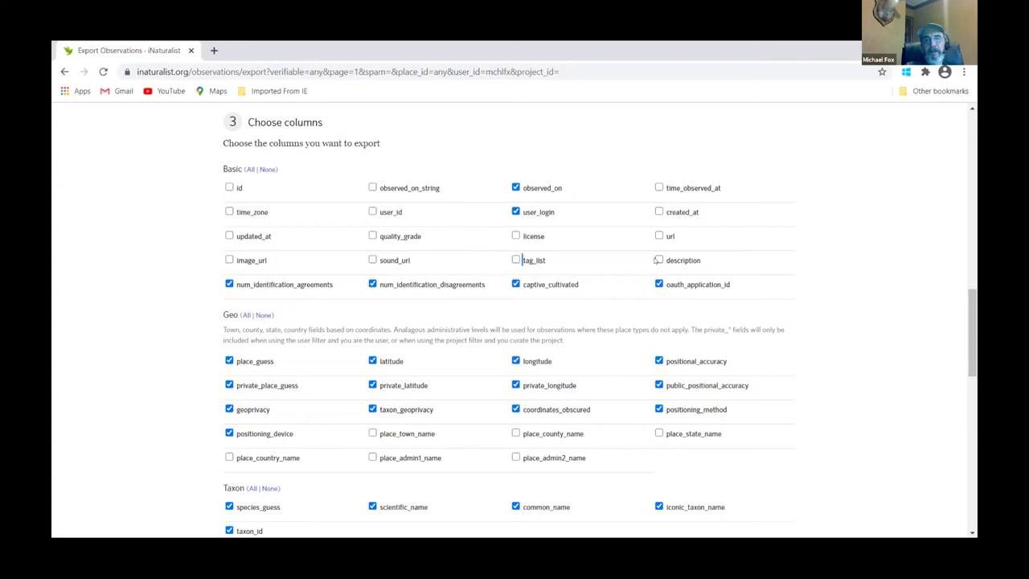
click(659, 284)
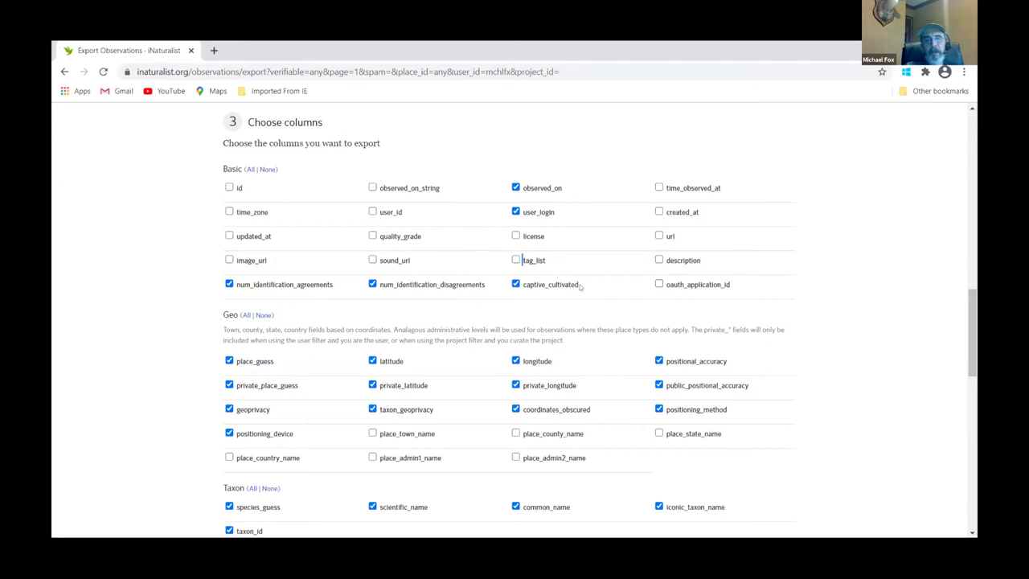
click(515, 284)
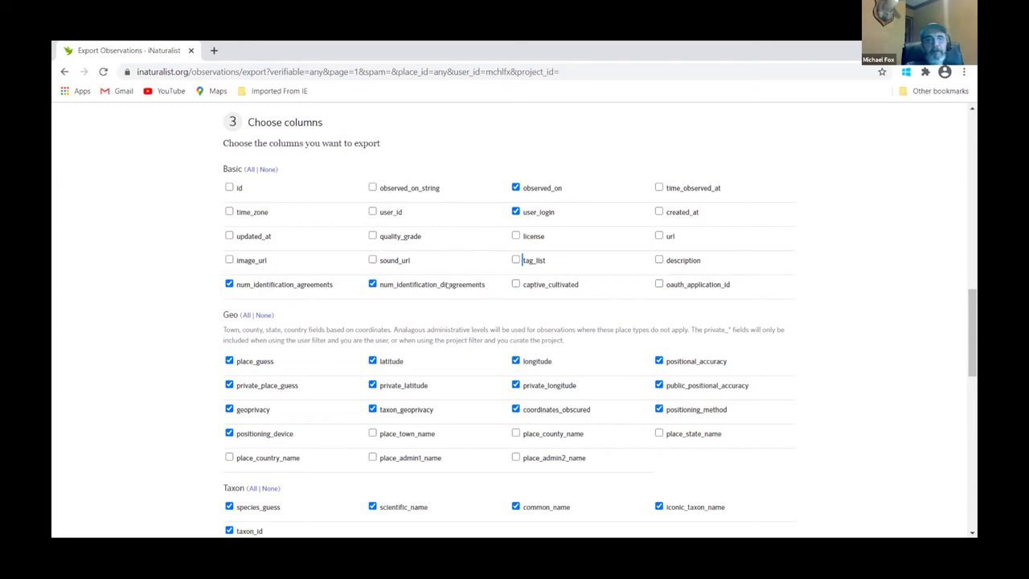
click(372, 284)
click(229, 284)
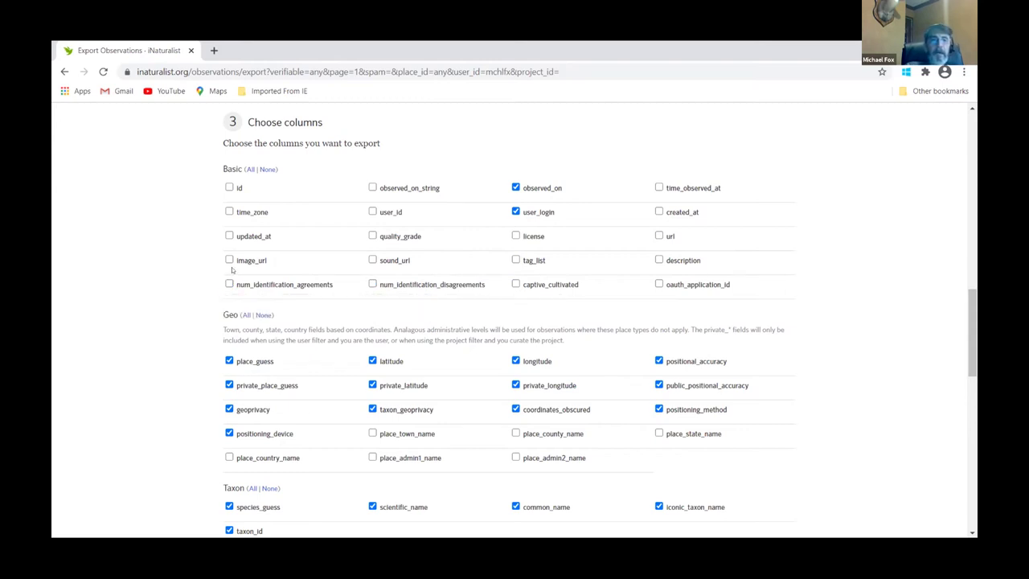
click(229, 260)
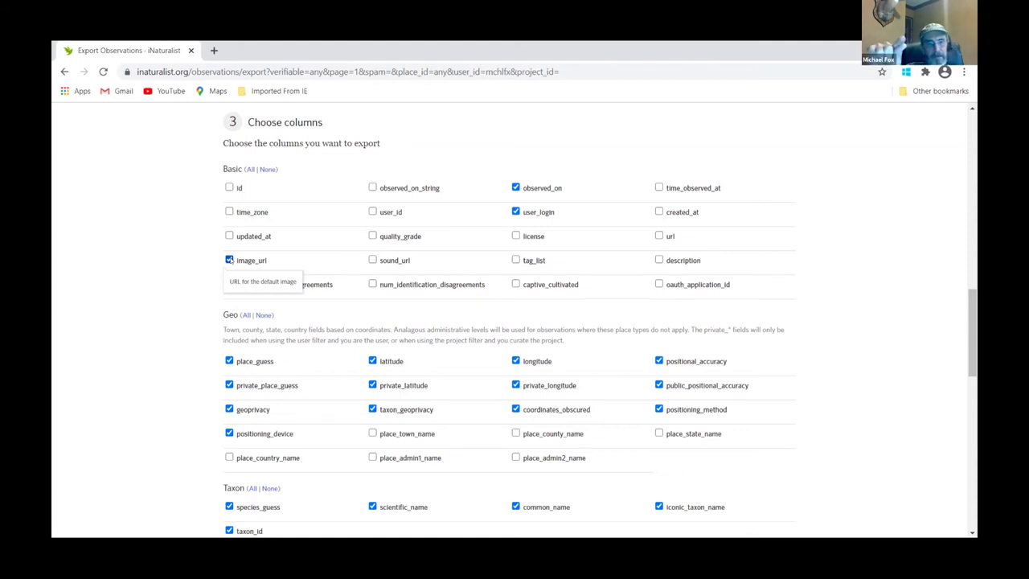
click(230, 260)
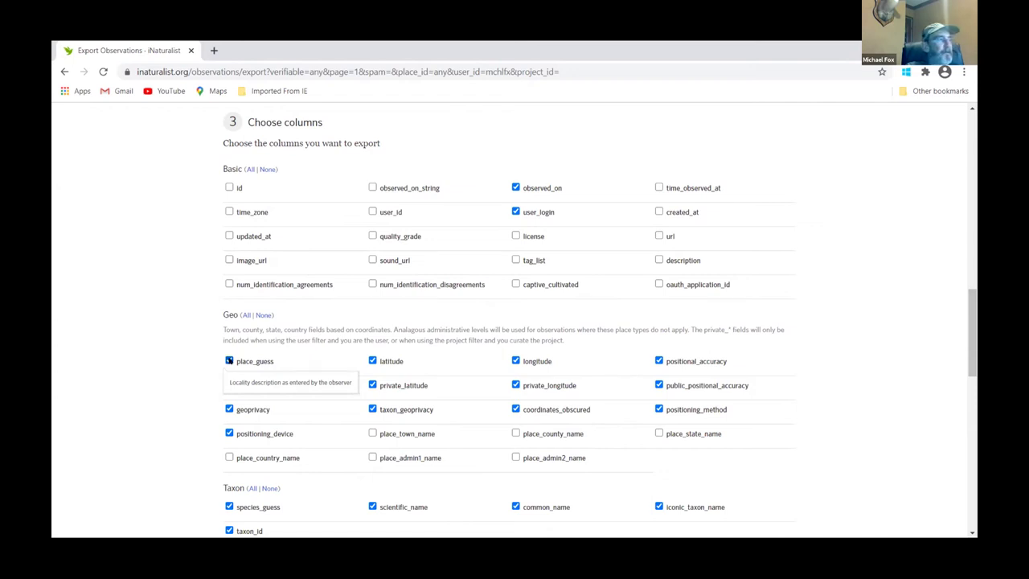
- Exclude the Geo columns place_guess, latitude, longitude, positional_accuracy, private_place_guess, private_latitude, private_longitude and public_positional_accuracy from the export
click(229, 361)
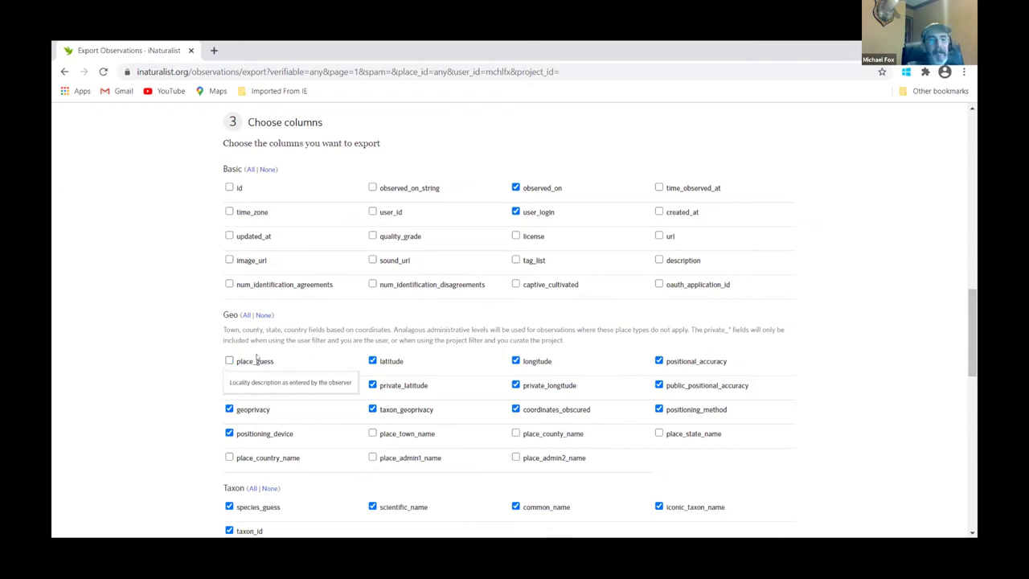
click(372, 360)
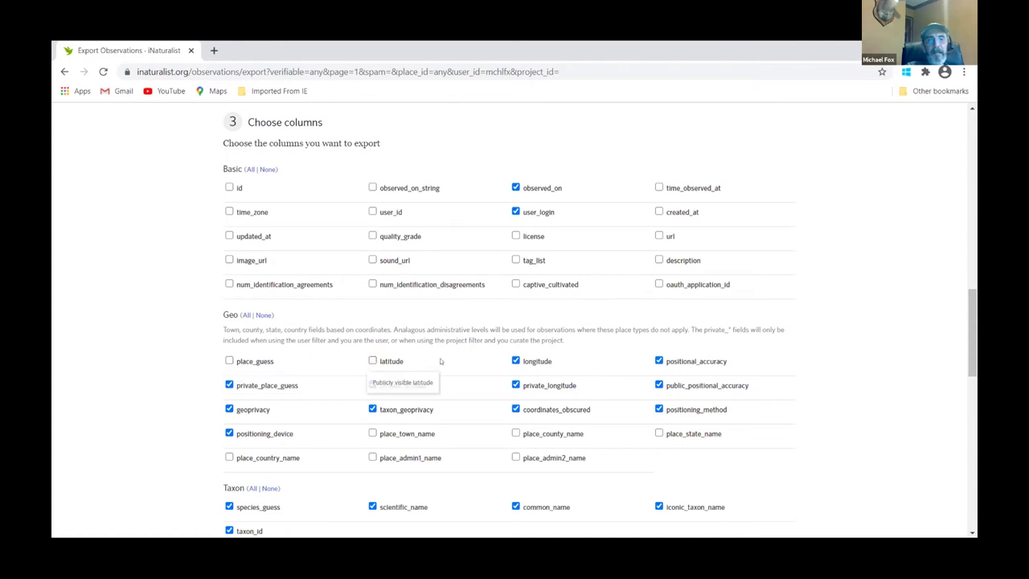
click(515, 360)
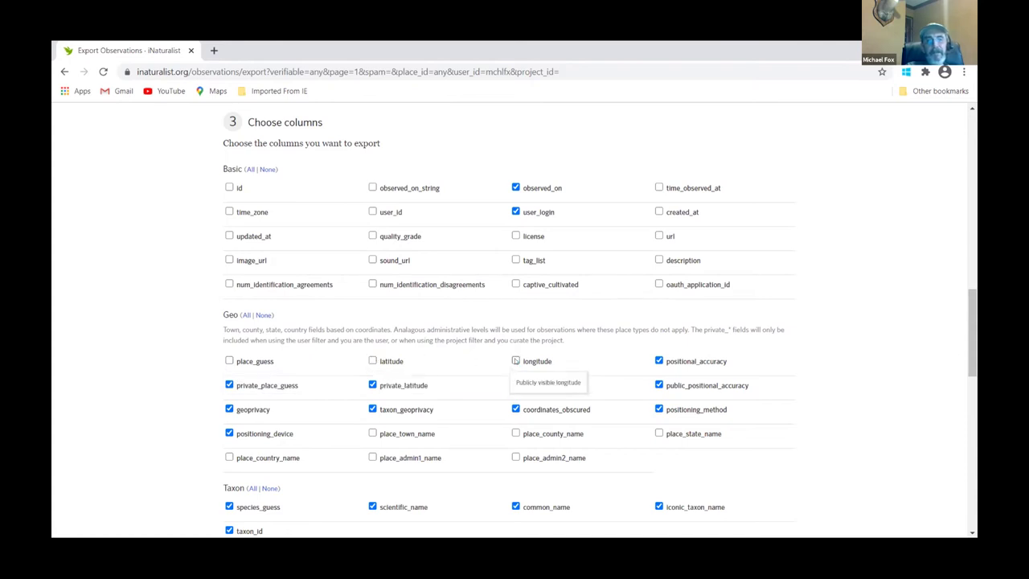
click(658, 362)
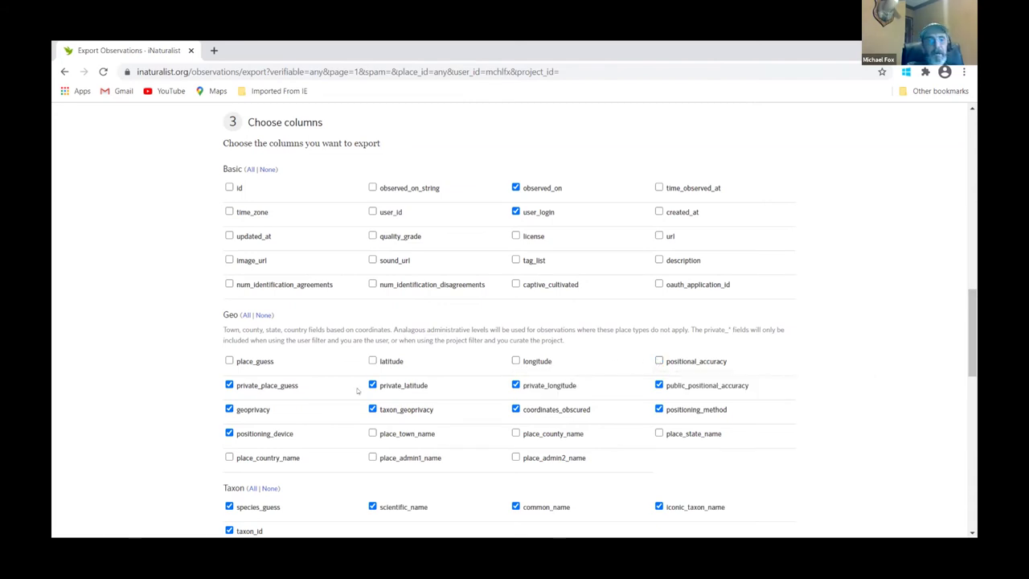
click(229, 386)
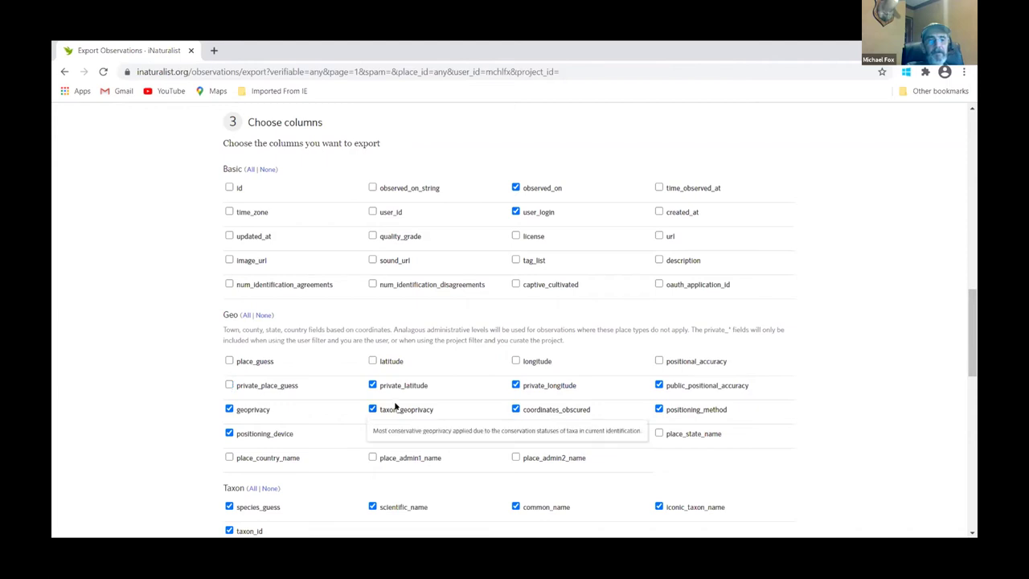
click(373, 385)
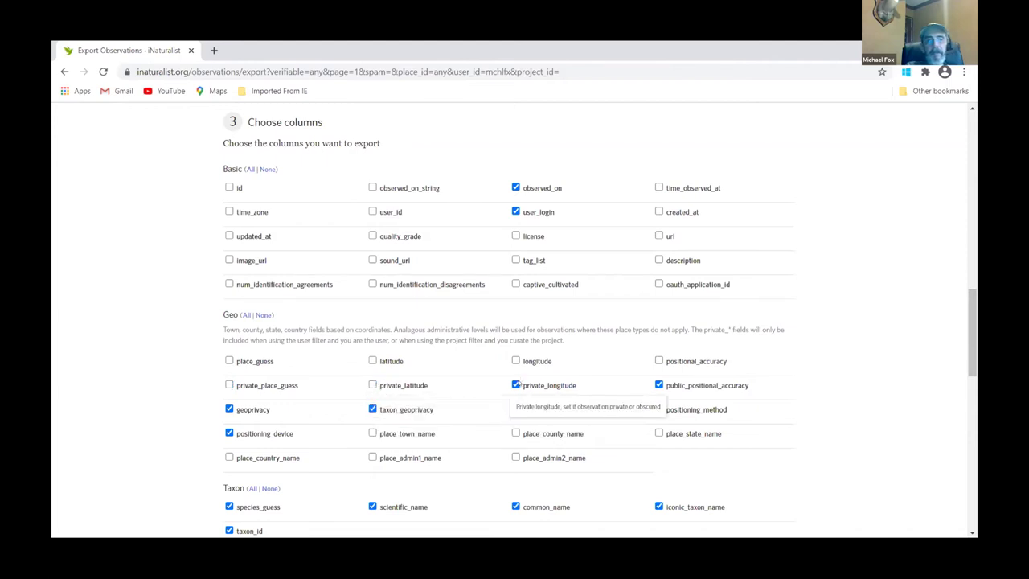
click(515, 385)
click(658, 385)
- Exclude the Geo columns positioning_method, coordinates_obscured, taxon_geoprivacy, geoprivacy and positioning_device from the export
click(659, 409)
click(515, 409)
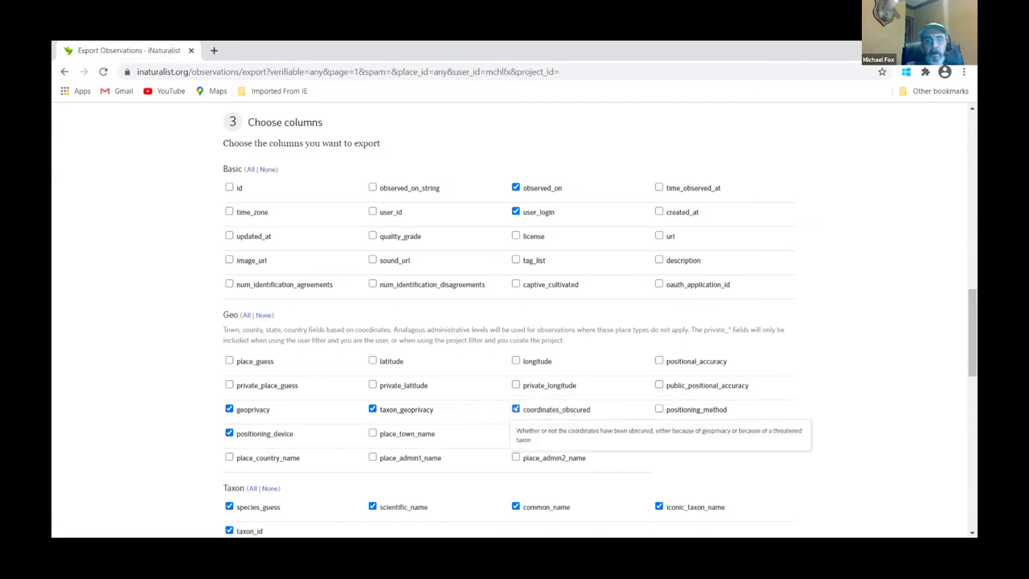
click(372, 410)
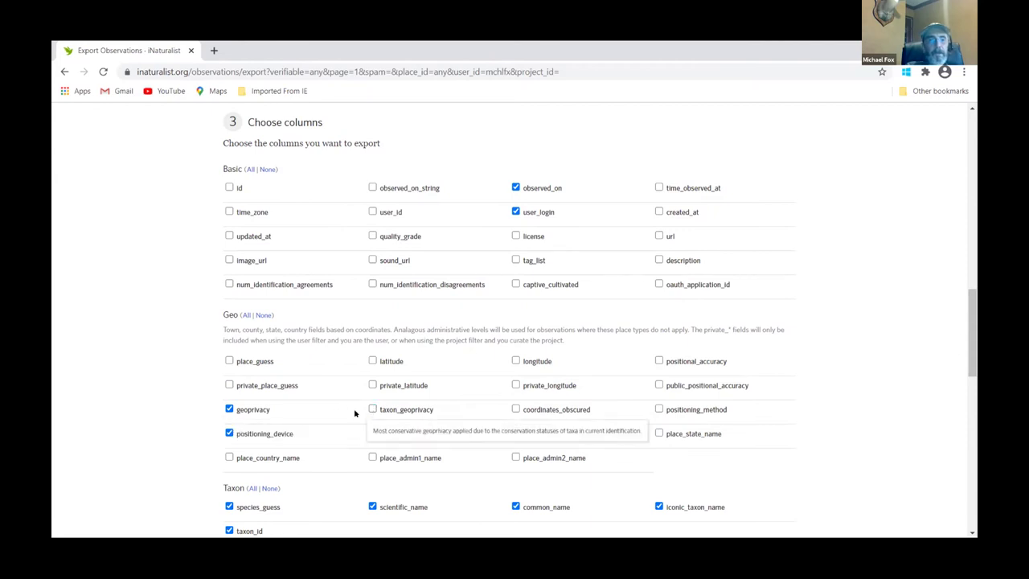
click(229, 409)
click(229, 433)
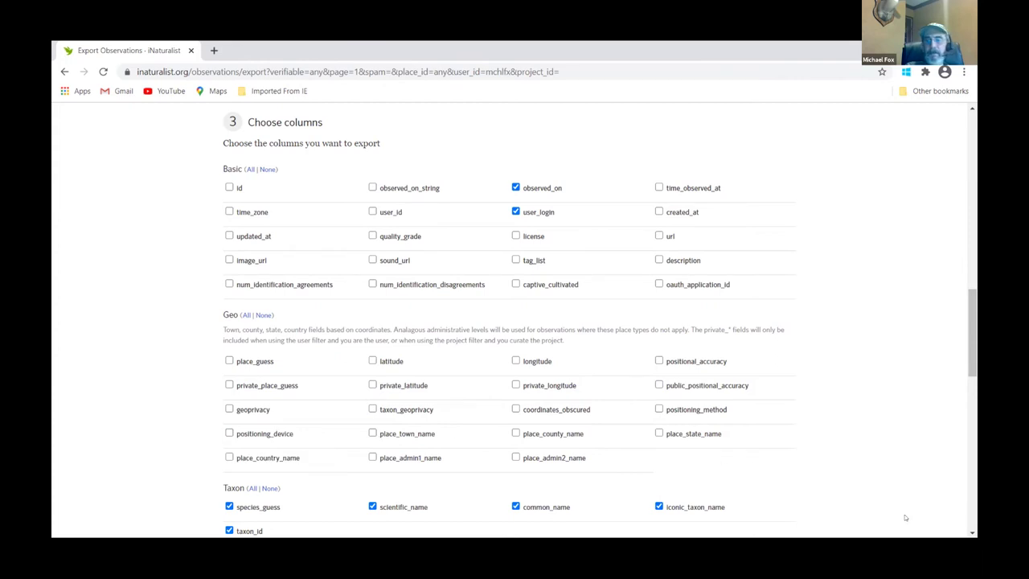
- Exclude the Taxon columns species_guess, iconic_taxon_name and taxon_id from the export
scroll(514, 322, down, 3)
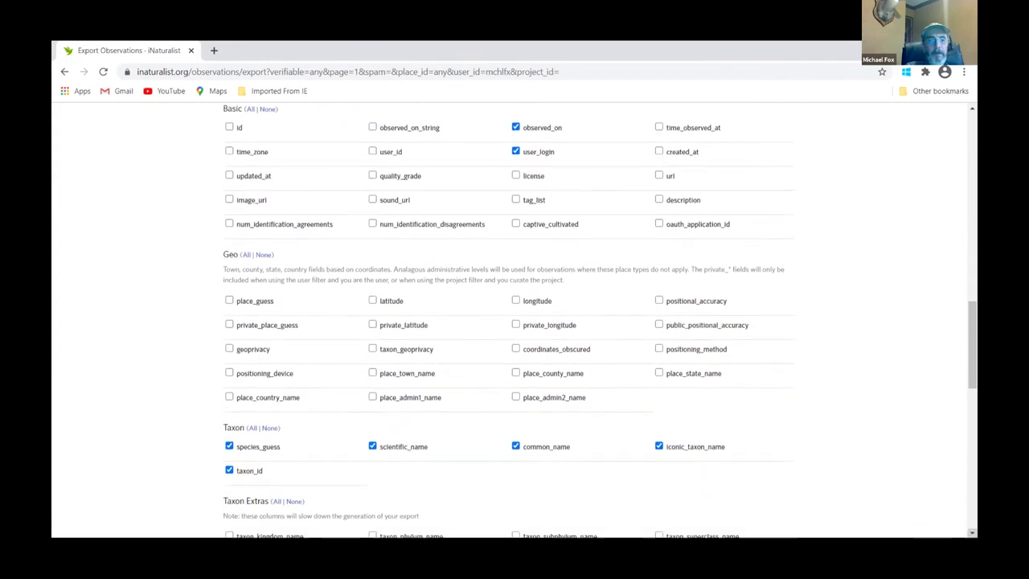
scroll(352, 330, down, 2)
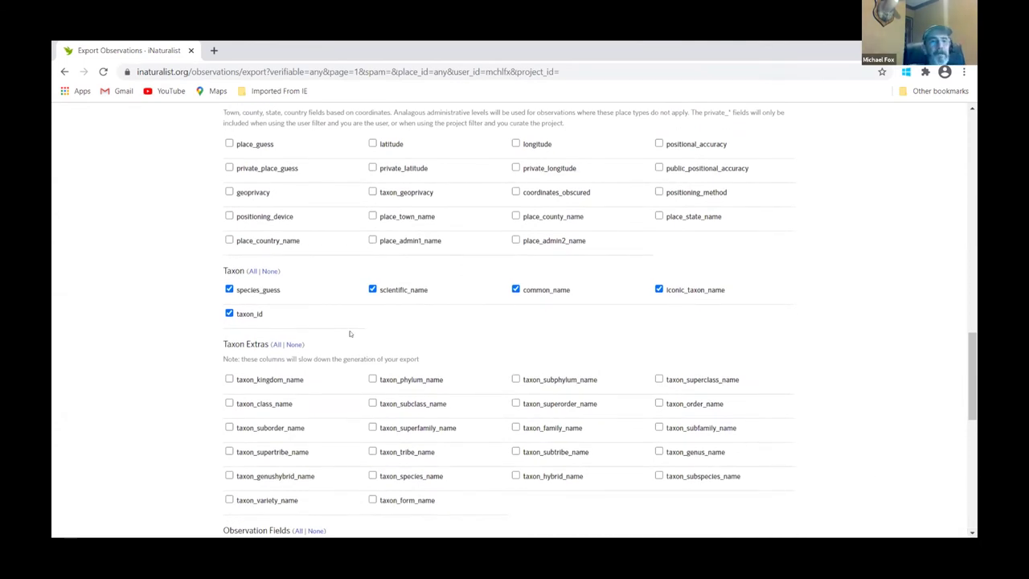
click(229, 289)
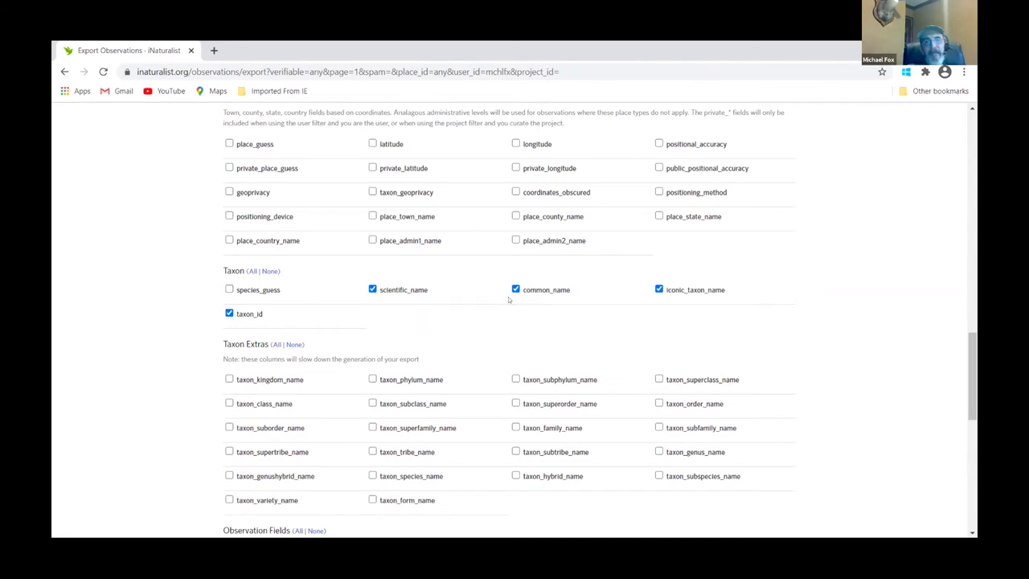
click(659, 289)
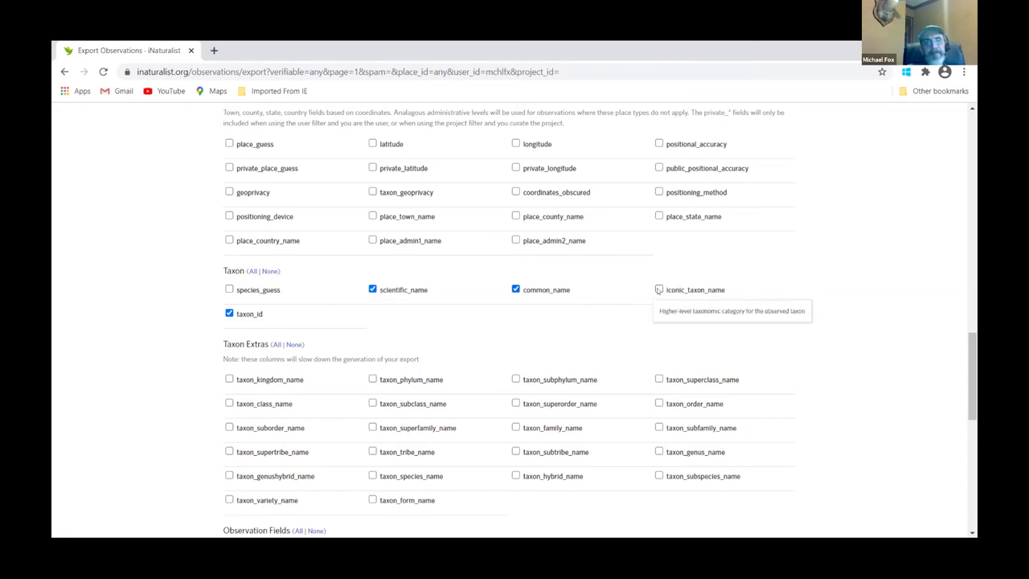
click(229, 313)
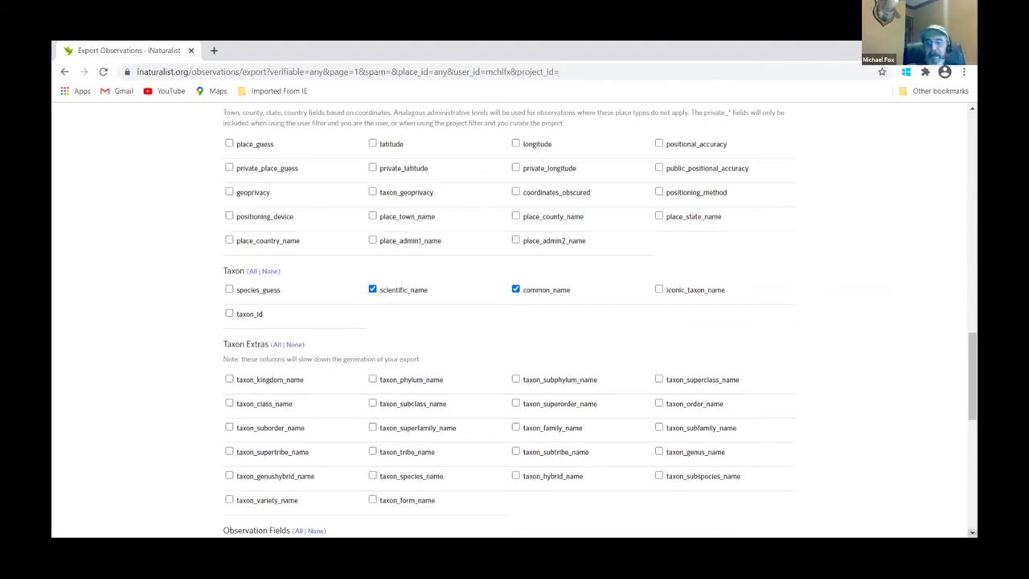
- Review the query and the selected columns, and create the observations export
scroll(726, 423, down, 4)
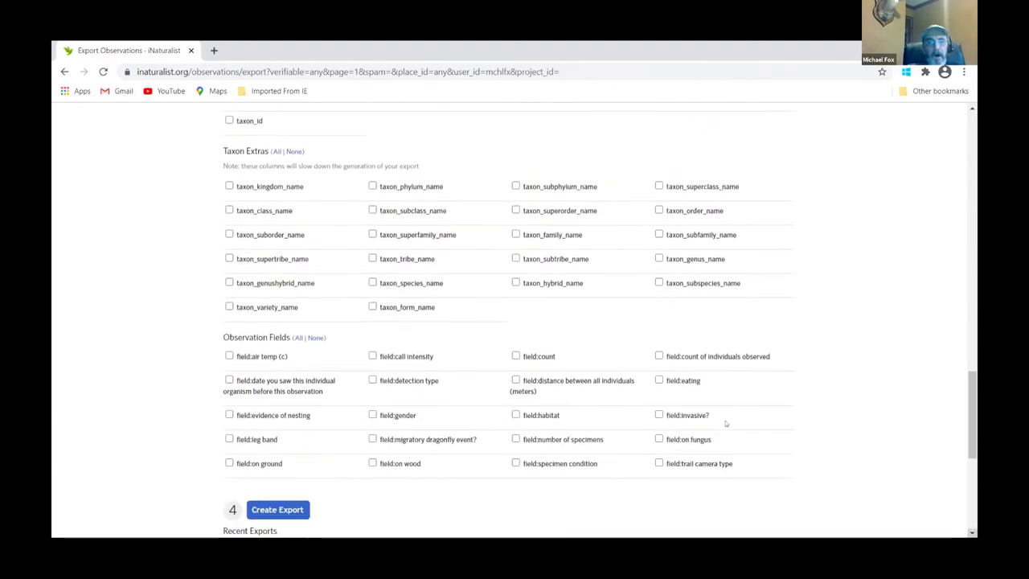
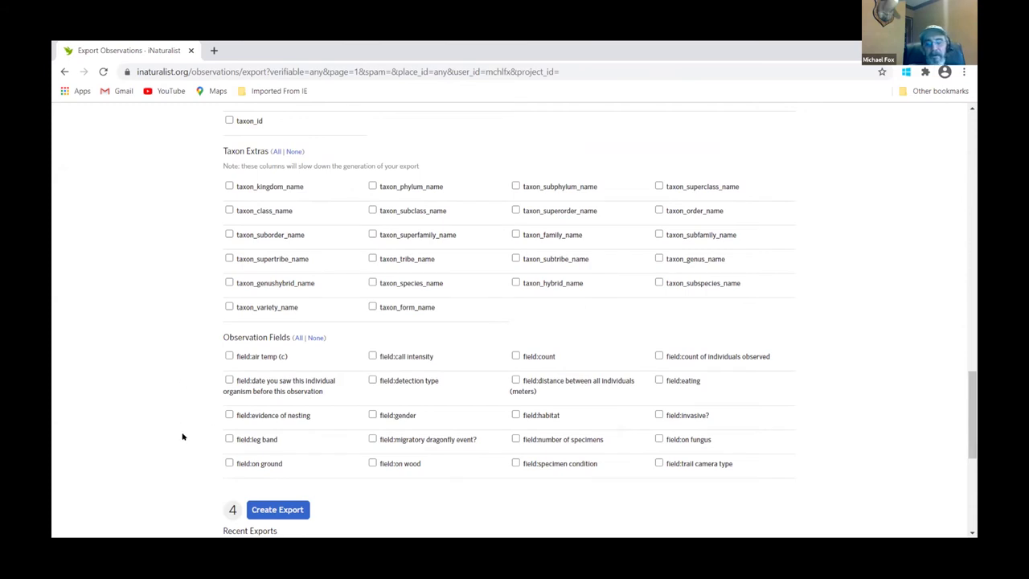
drag(971, 414, 972, 448)
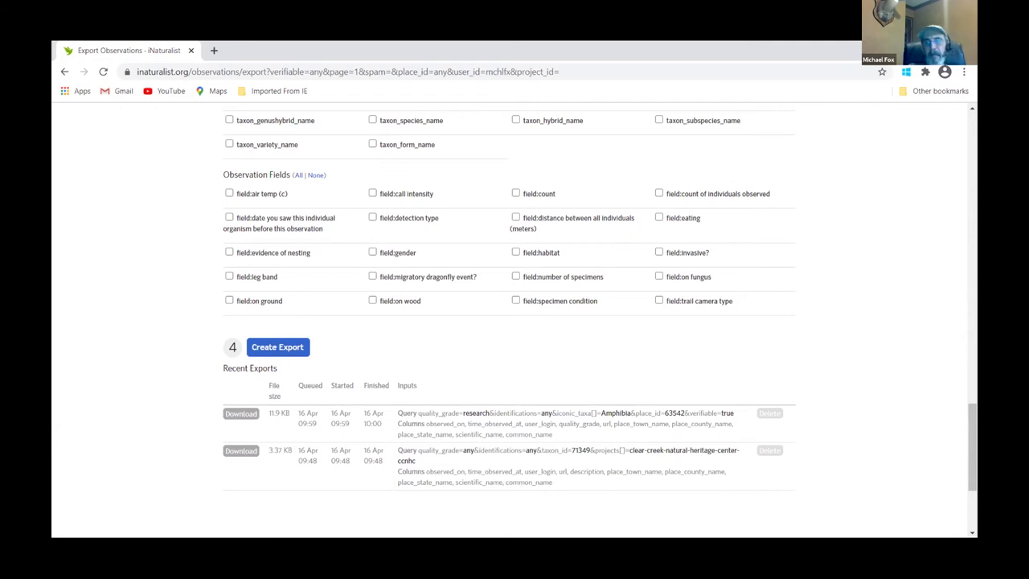
scroll(509, 322, up, 15)
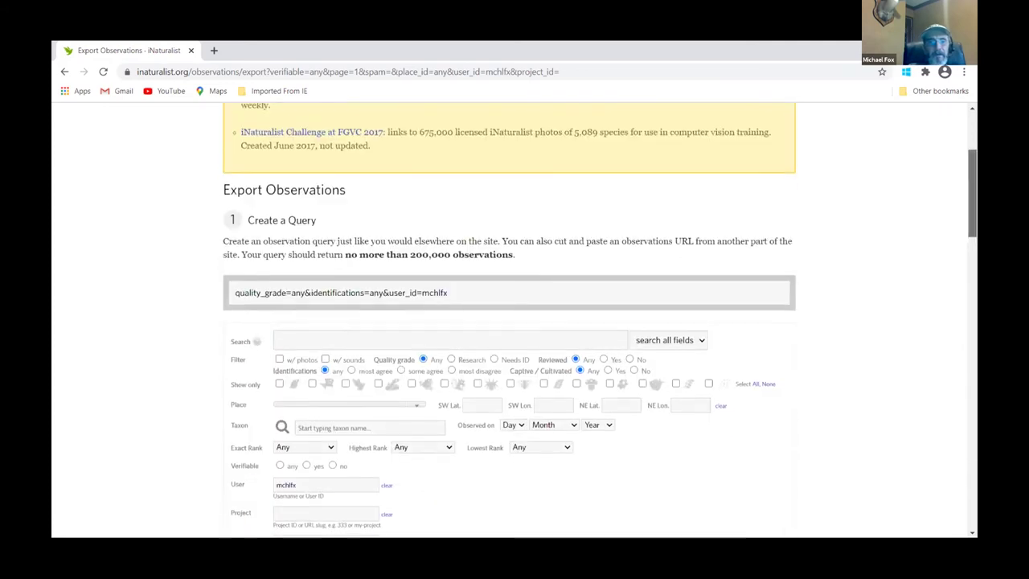
scroll(511, 137, down, 2)
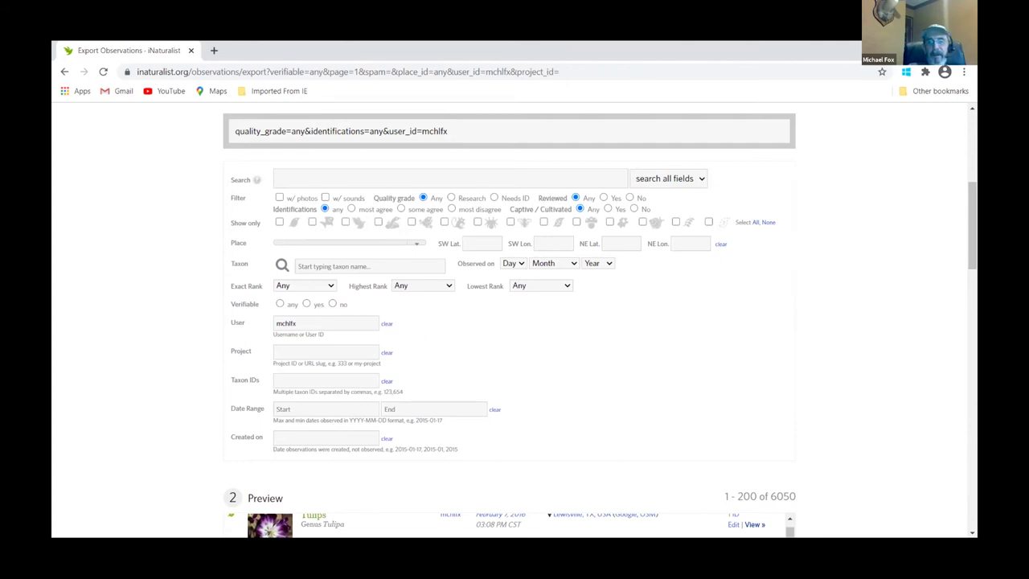
scroll(514, 321, down, 5)
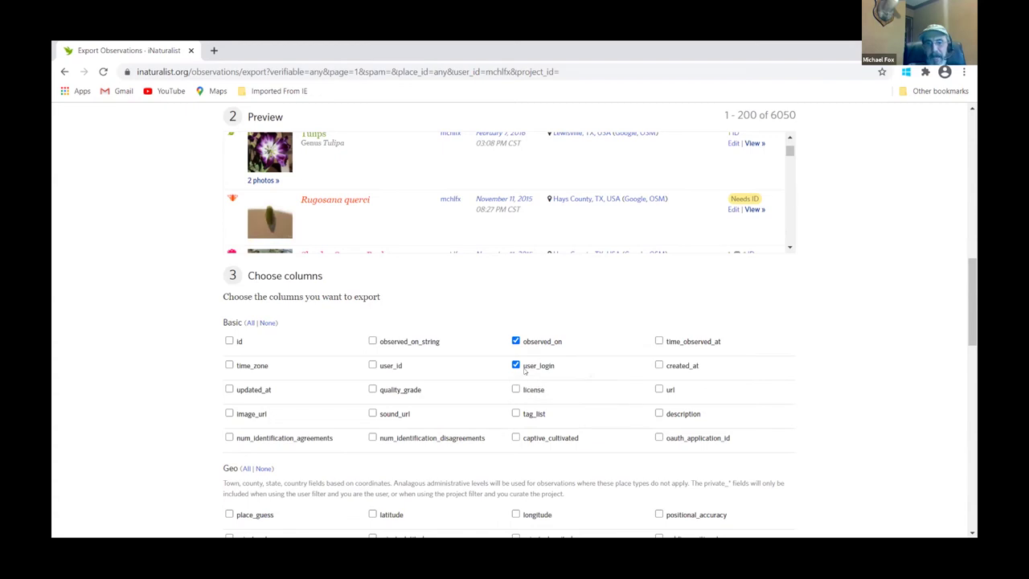
scroll(393, 285, down, 5)
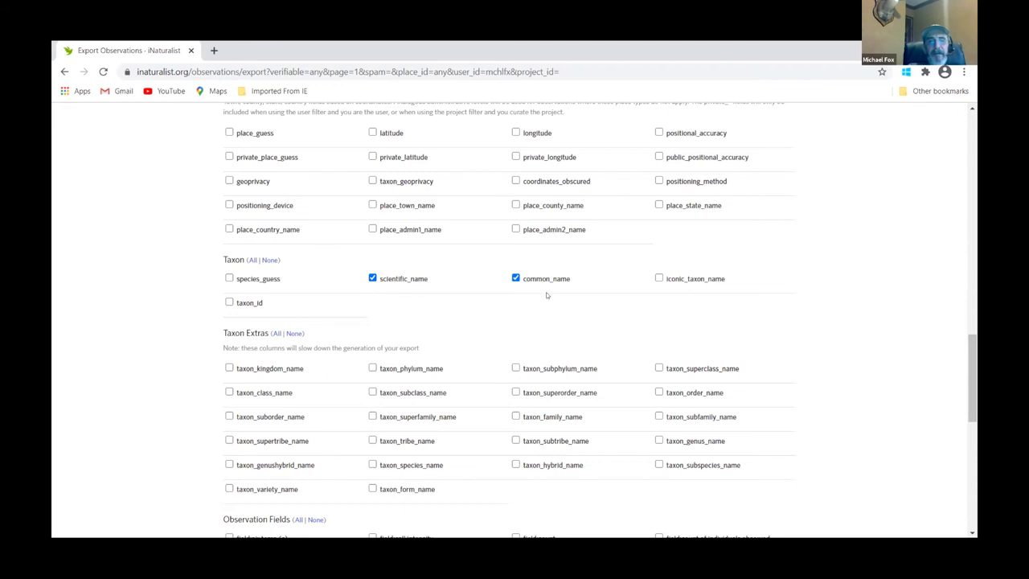
scroll(956, 465, down, 5)
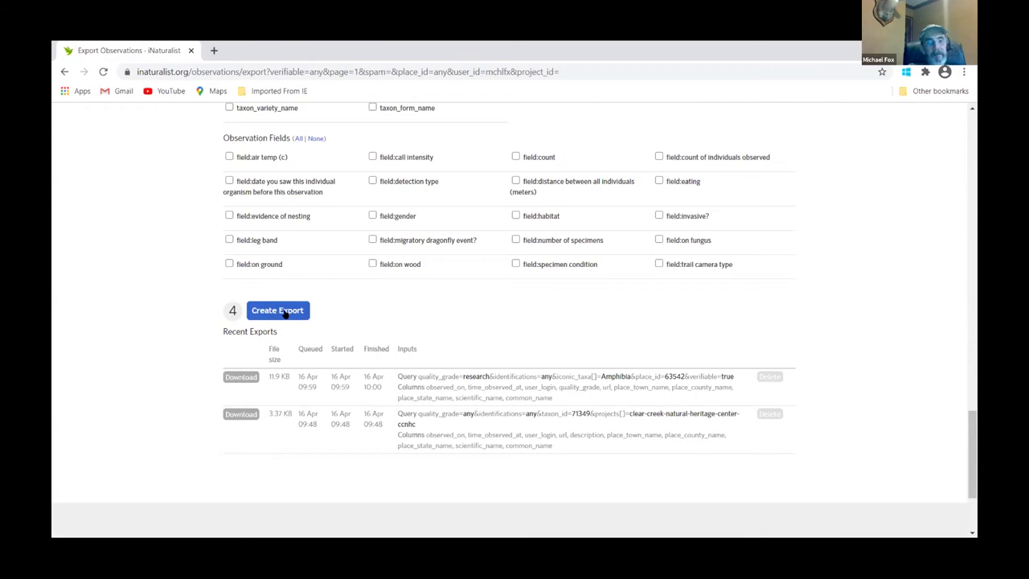
click(285, 312)
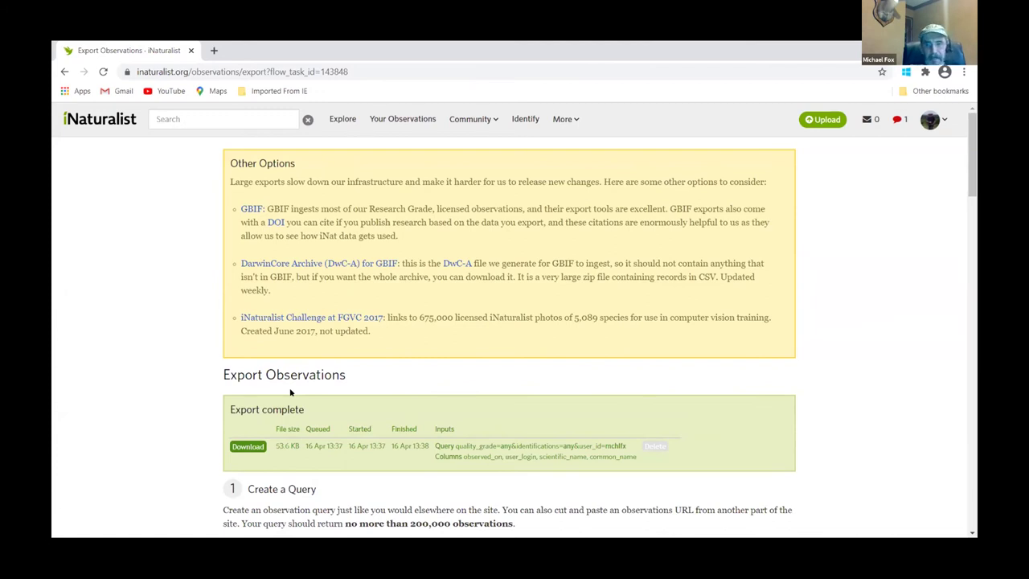
- Download the completed export archive and open its observations file in Excel
click(241, 448)
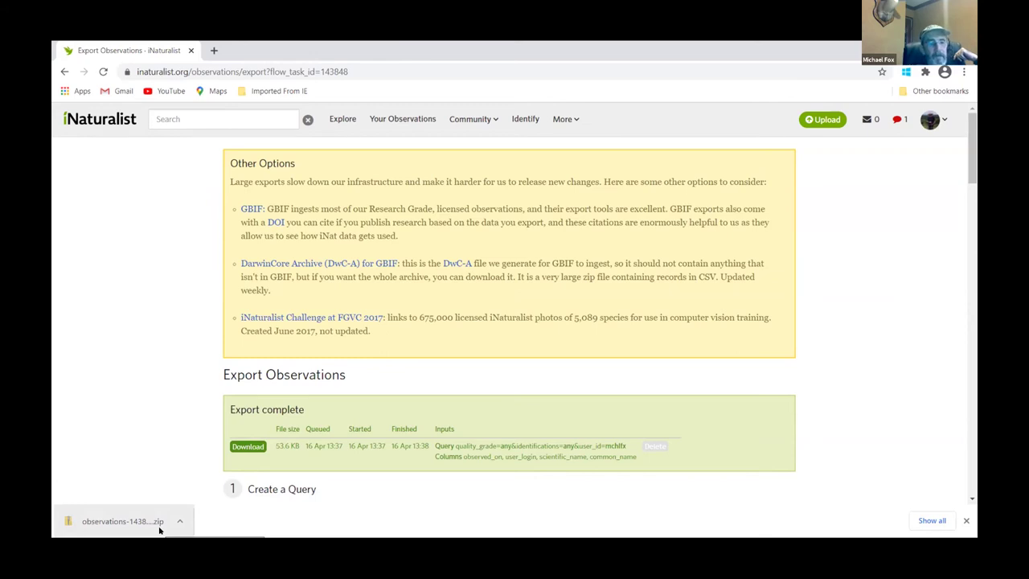
click(153, 524)
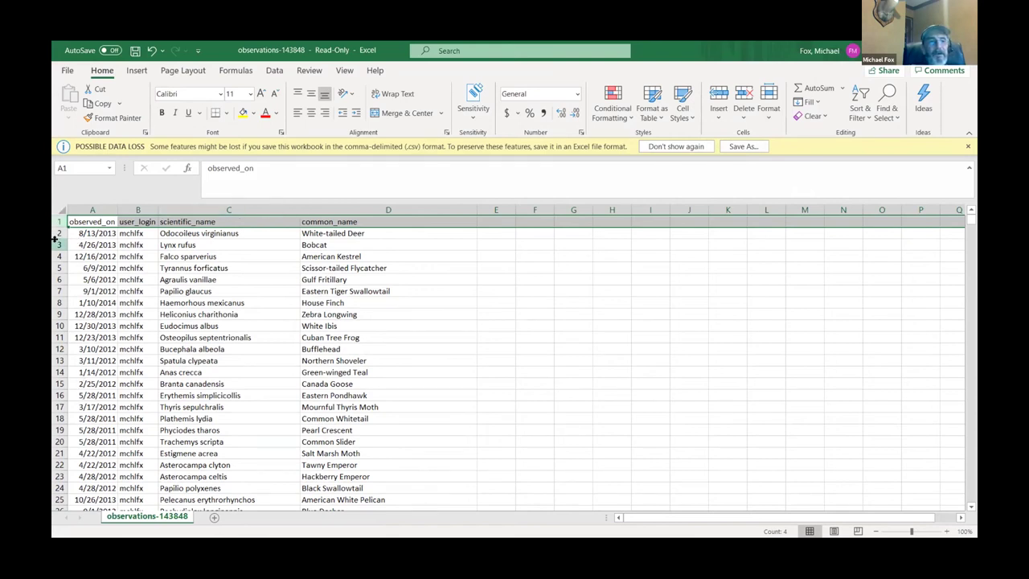
click(86, 231)
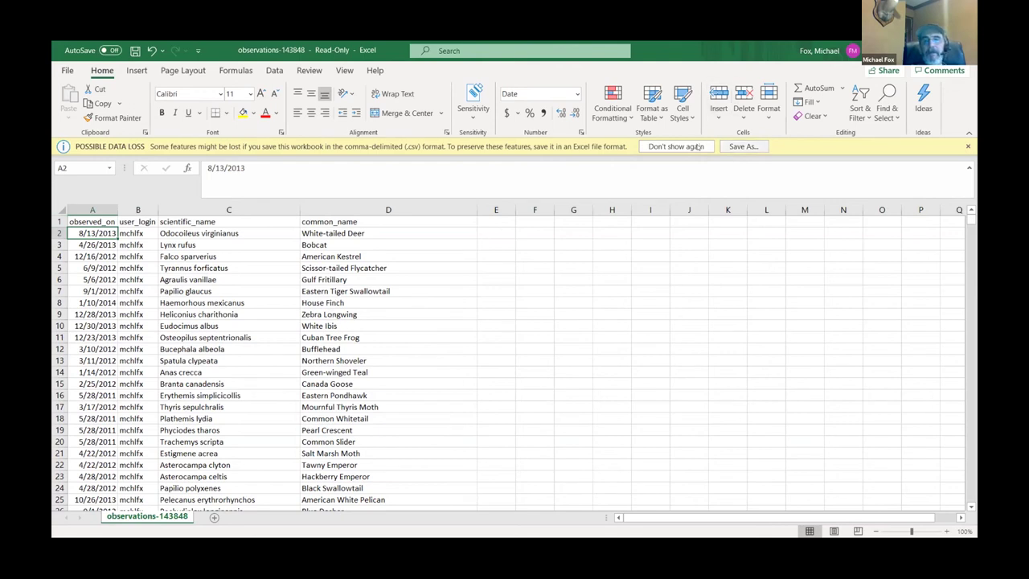
click(352, 346)
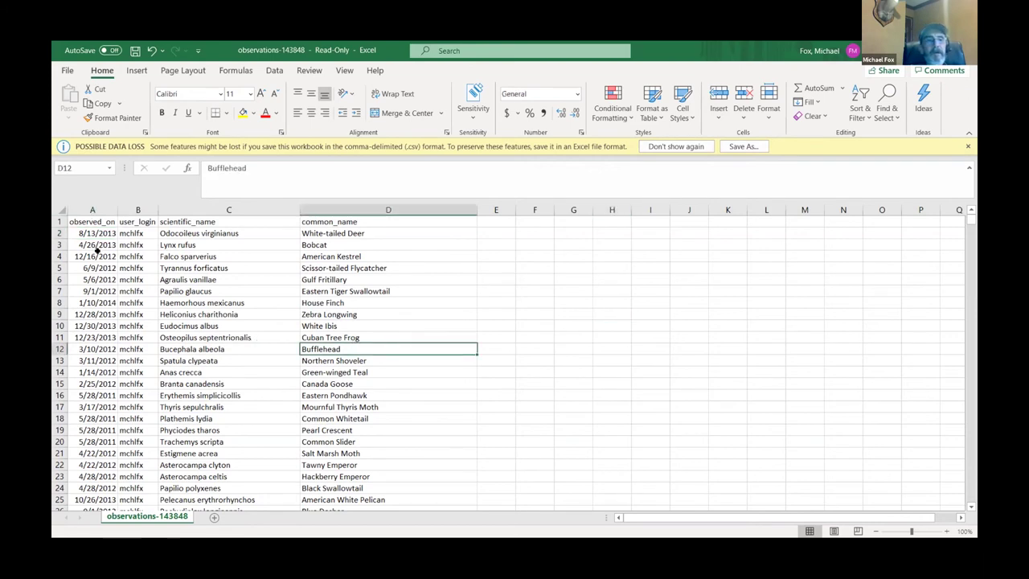
click(88, 232)
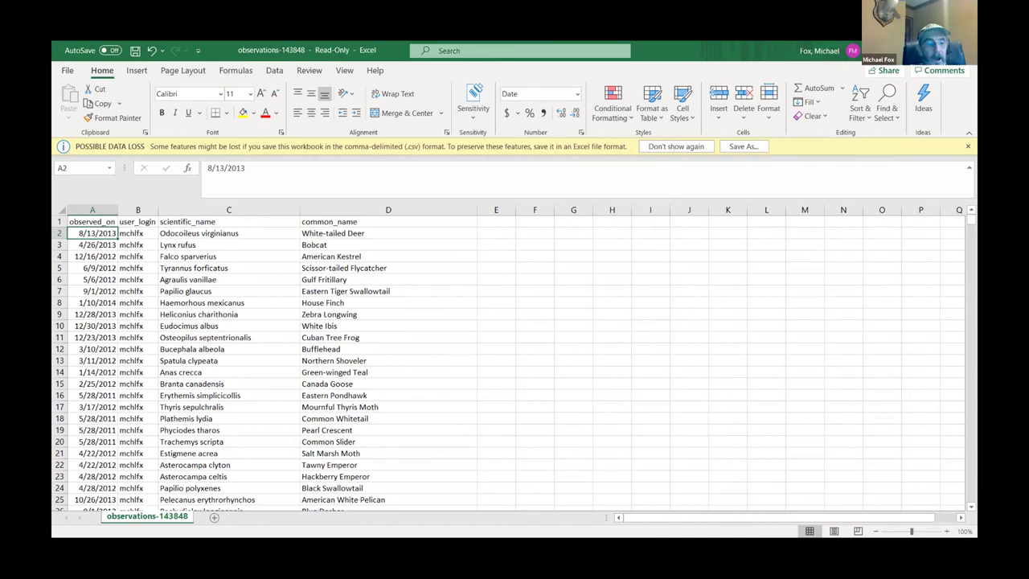
- Add a blank worksheet to the workbook and magnify the observations-143848 sheet to 172%
click(214, 517)
click(166, 516)
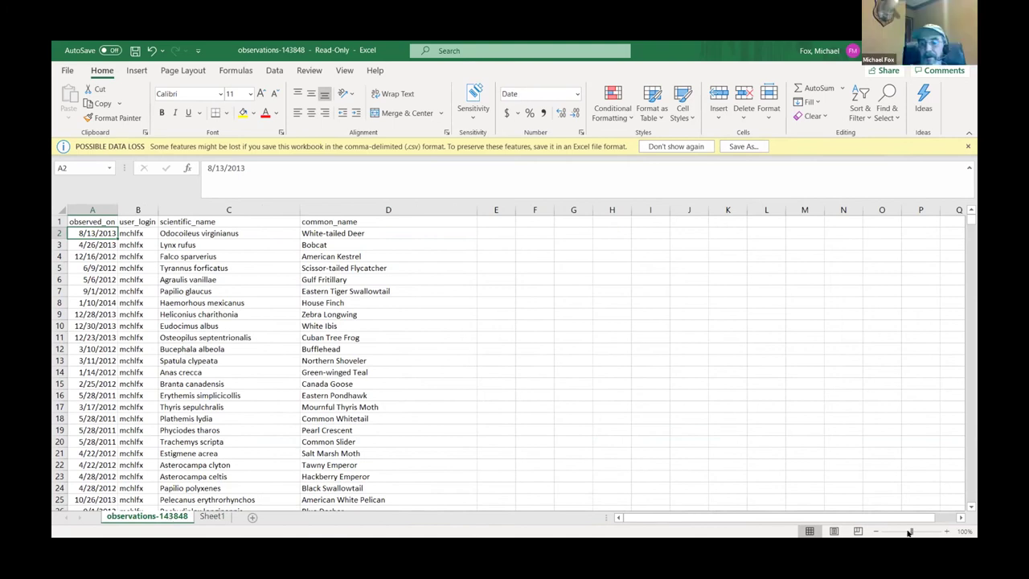
drag(911, 530, 918, 530)
scroll(434, 400, up, 1)
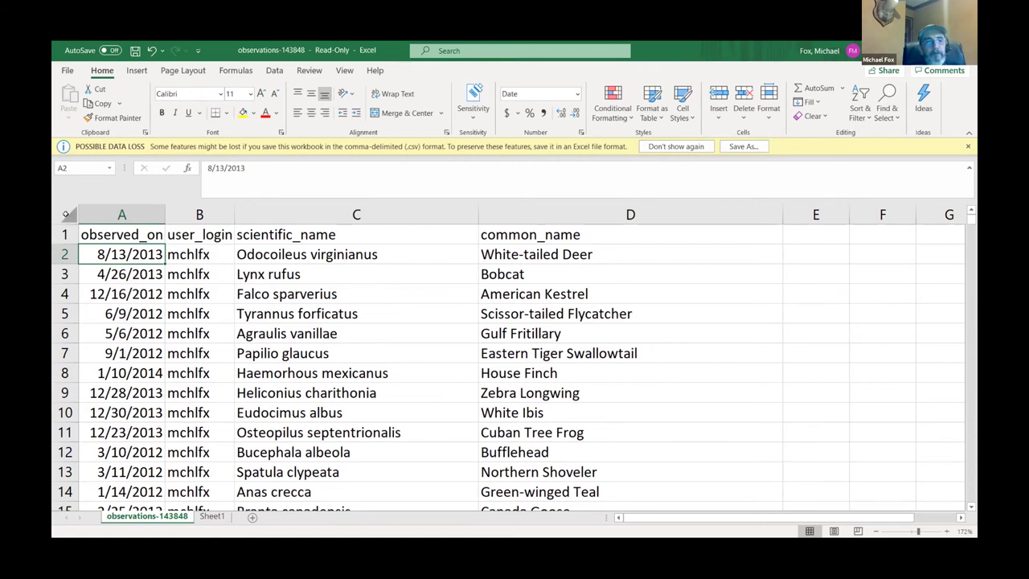
- Turn on column filters for the entire observations sheet and look at the common_name filter options
click(66, 215)
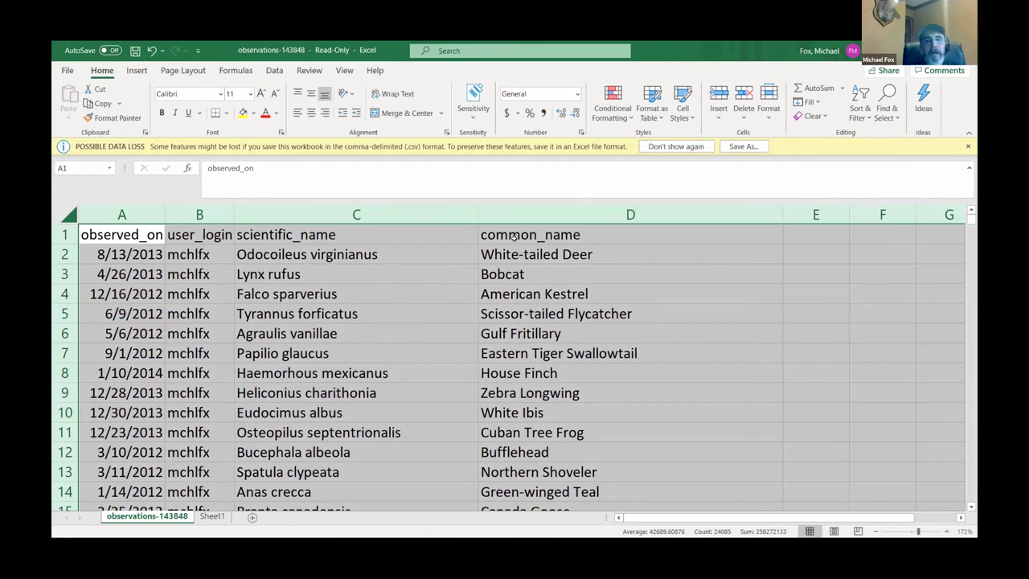
click(267, 70)
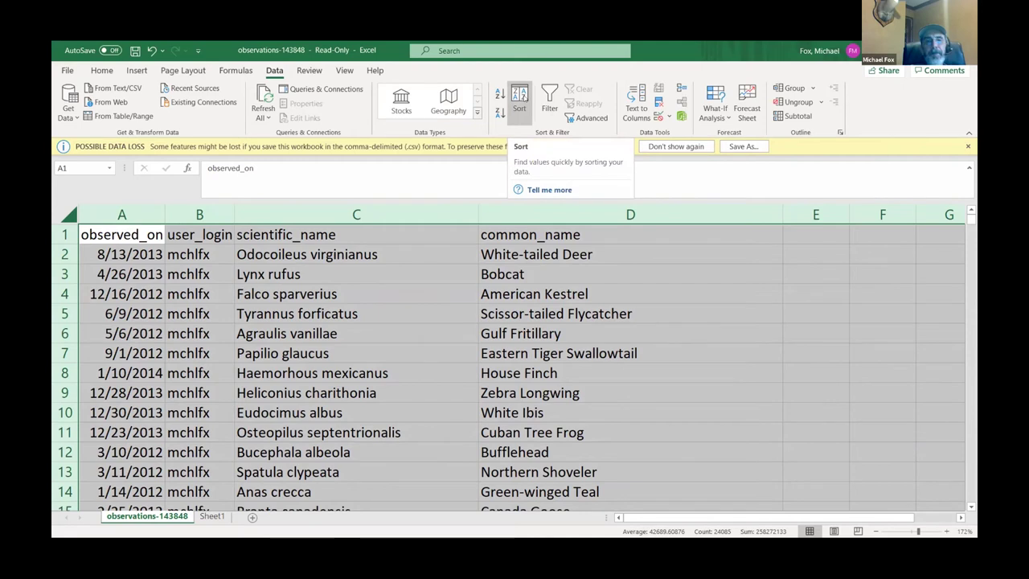
click(549, 101)
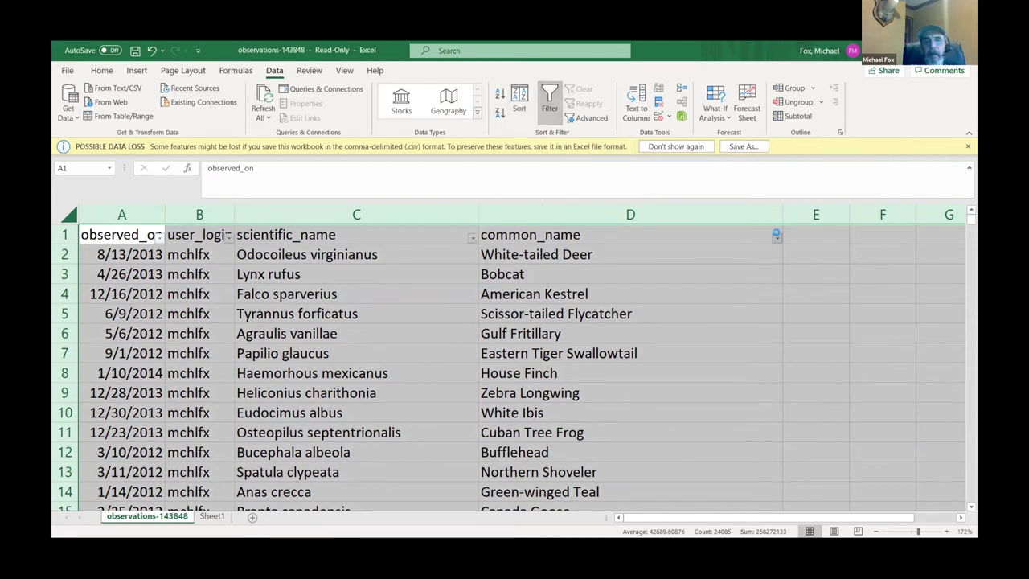
click(776, 238)
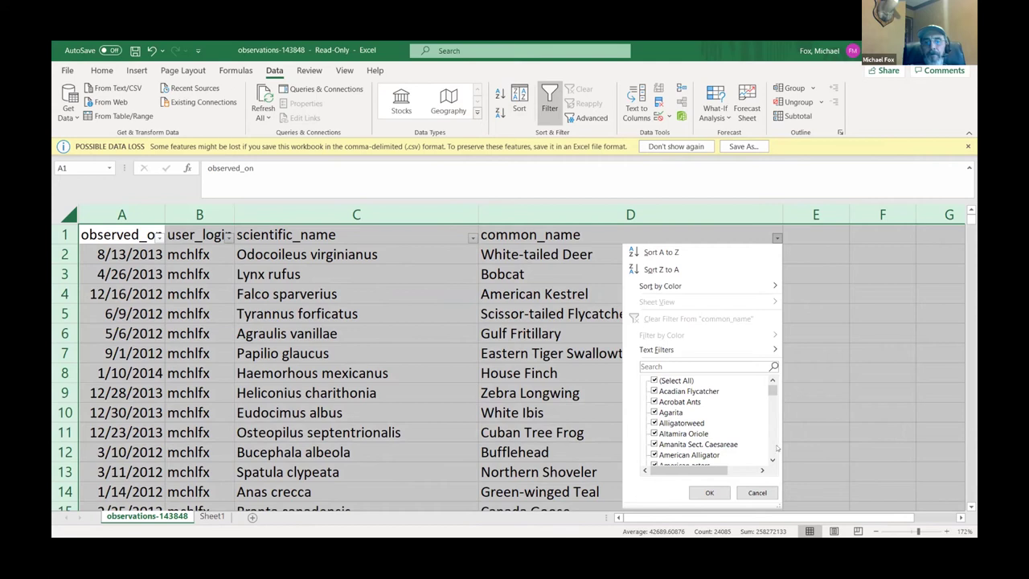
click(757, 492)
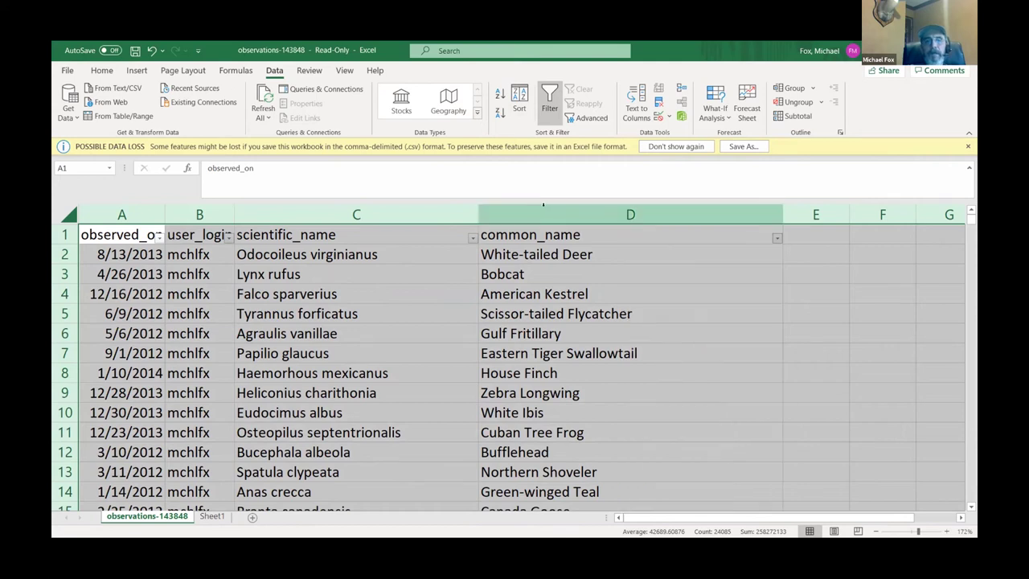
- Sort the observations by the common_name column on cell values from A to Z and look through the rows
click(521, 103)
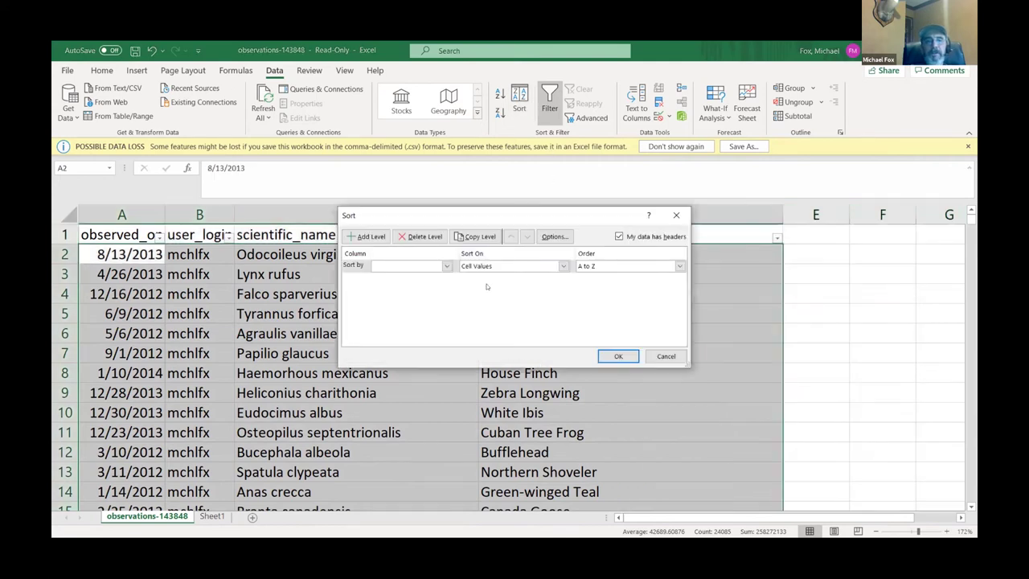
click(446, 266)
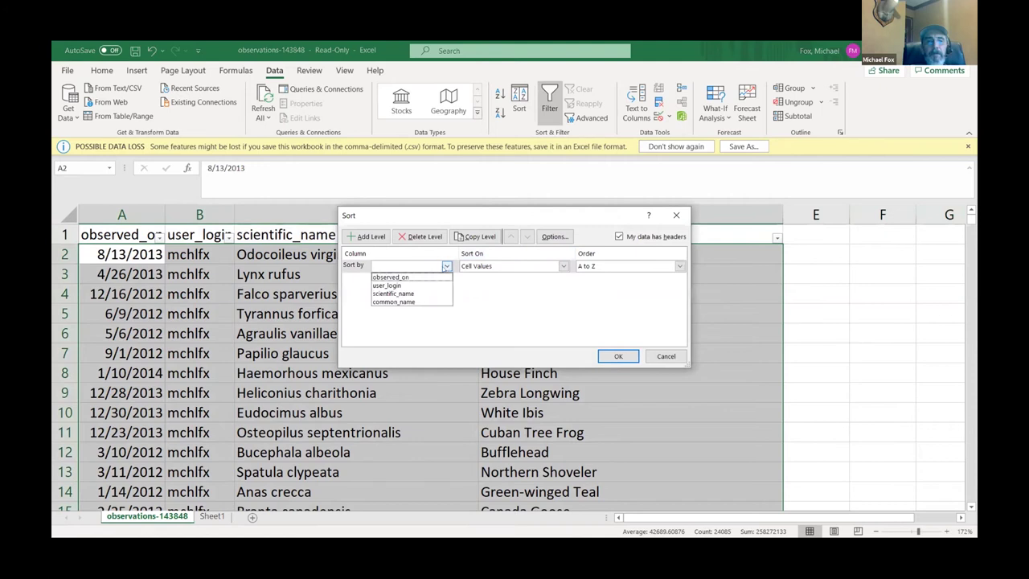
click(424, 302)
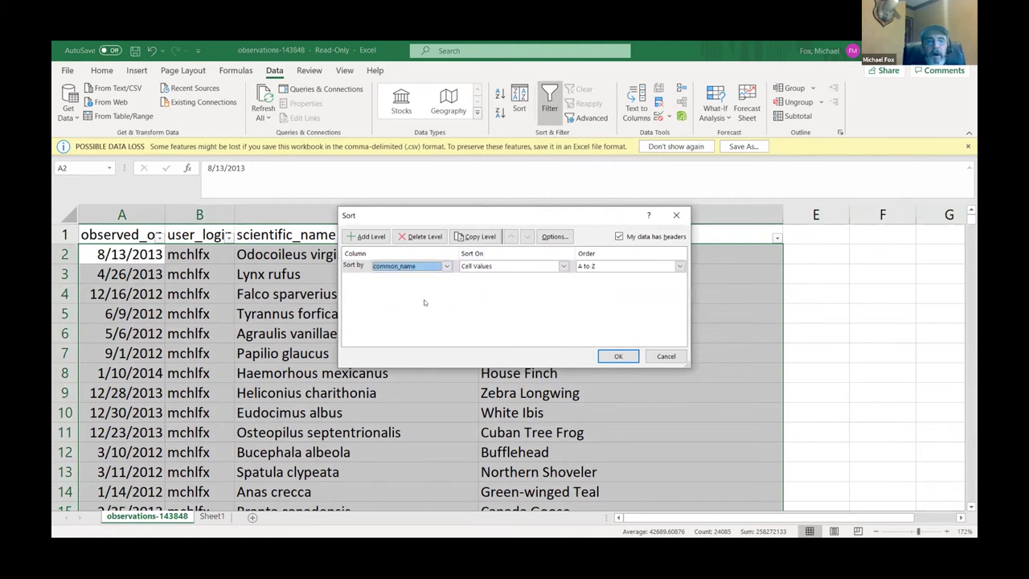
click(612, 356)
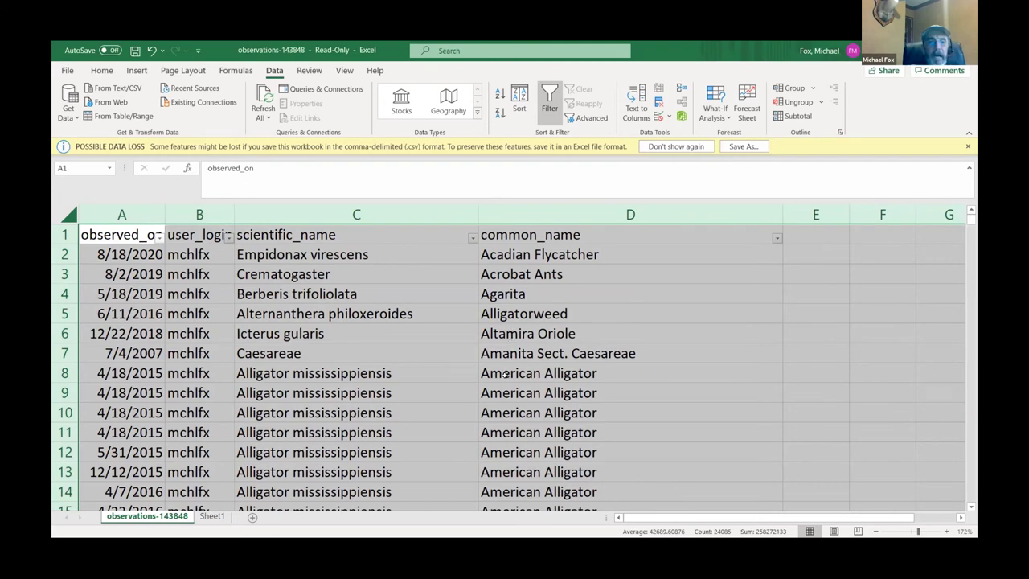
scroll(505, 375, down, 6)
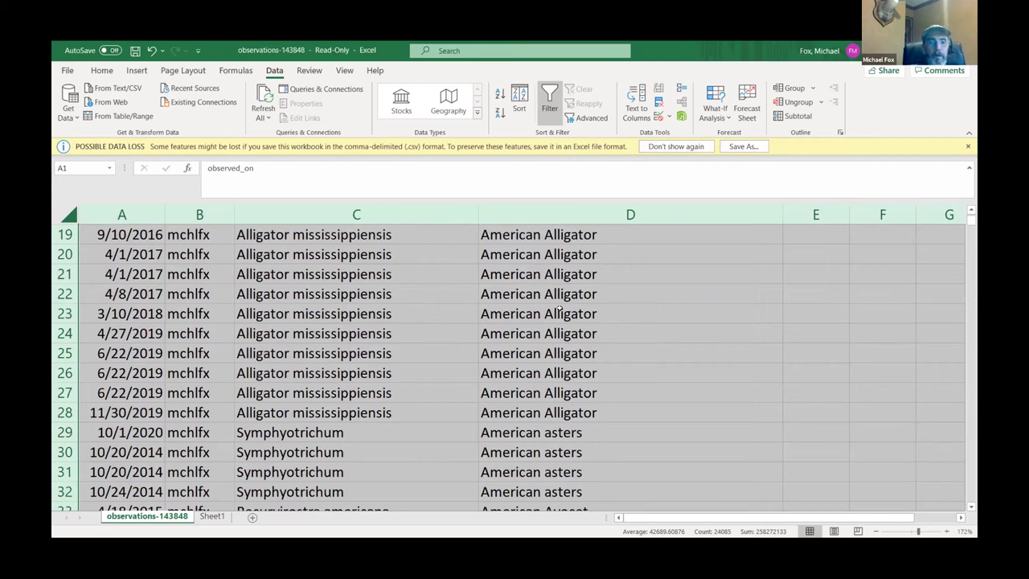
scroll(558, 297, up, 5)
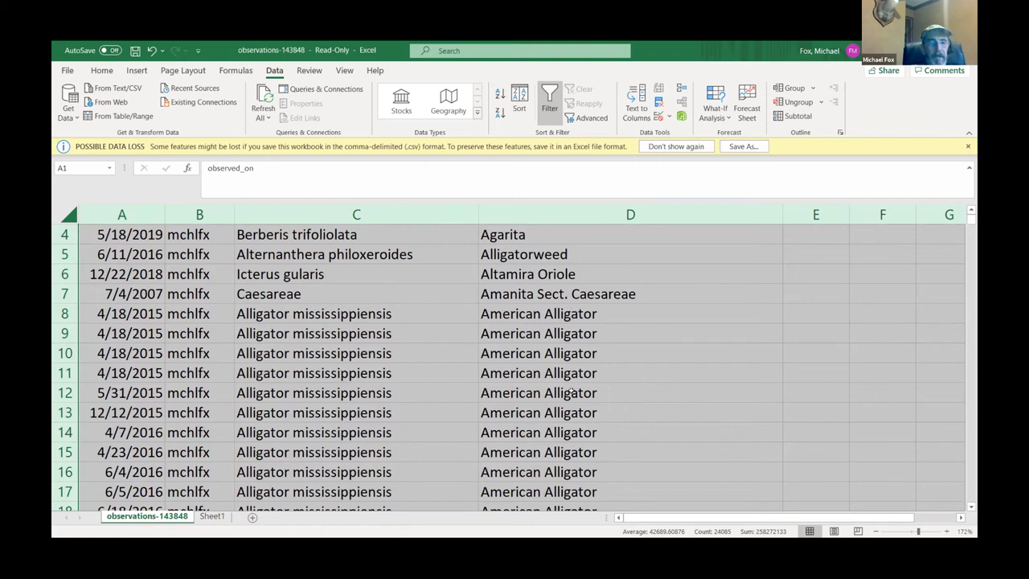
- Look through the American Alligator rows in the sorted sheet and select the header row
scroll(565, 430, down, 4)
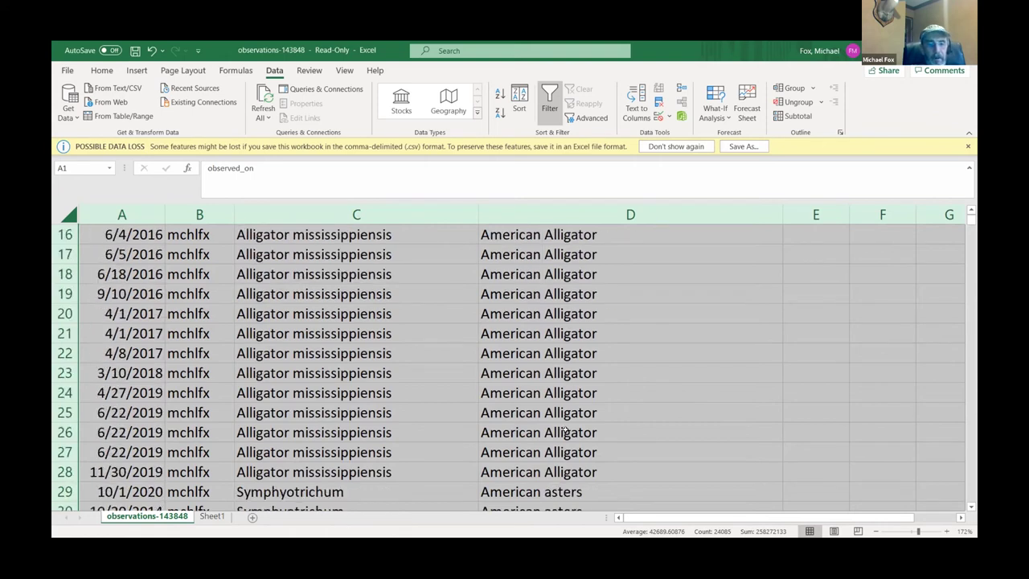
scroll(565, 429, down, 2)
scroll(565, 430, up, 4)
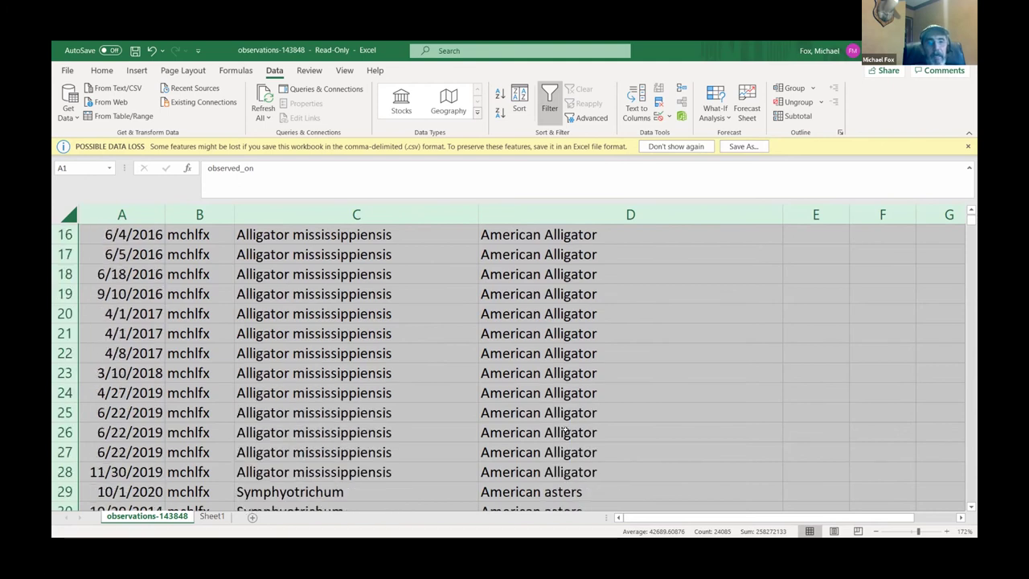
scroll(565, 432, up, 3)
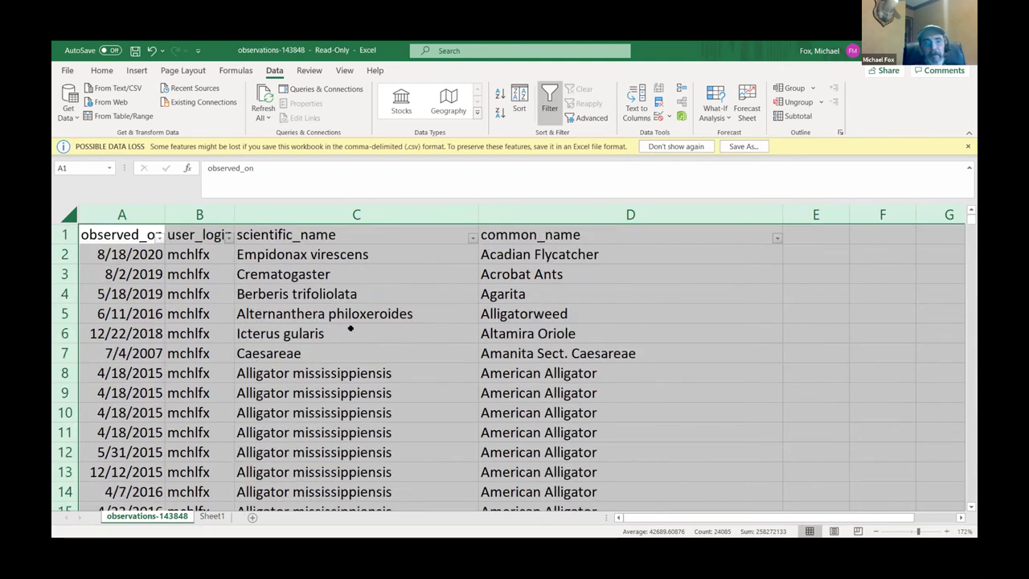
click(63, 234)
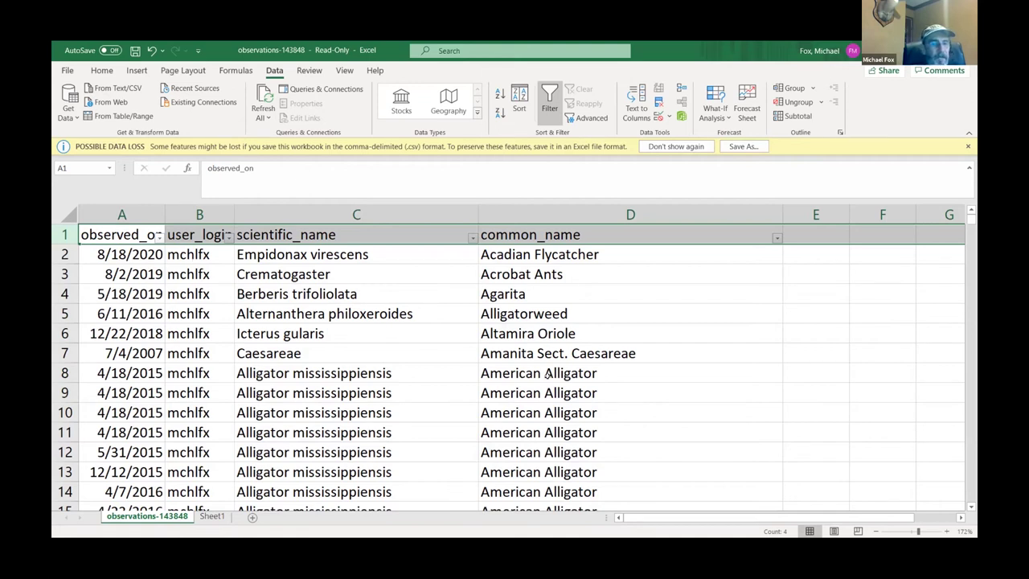
- Examine how the sorted sheet groups observations by common name, from American Alligator through American Goldfinch
scroll(546, 372, down, 3)
scroll(546, 373, down, 11)
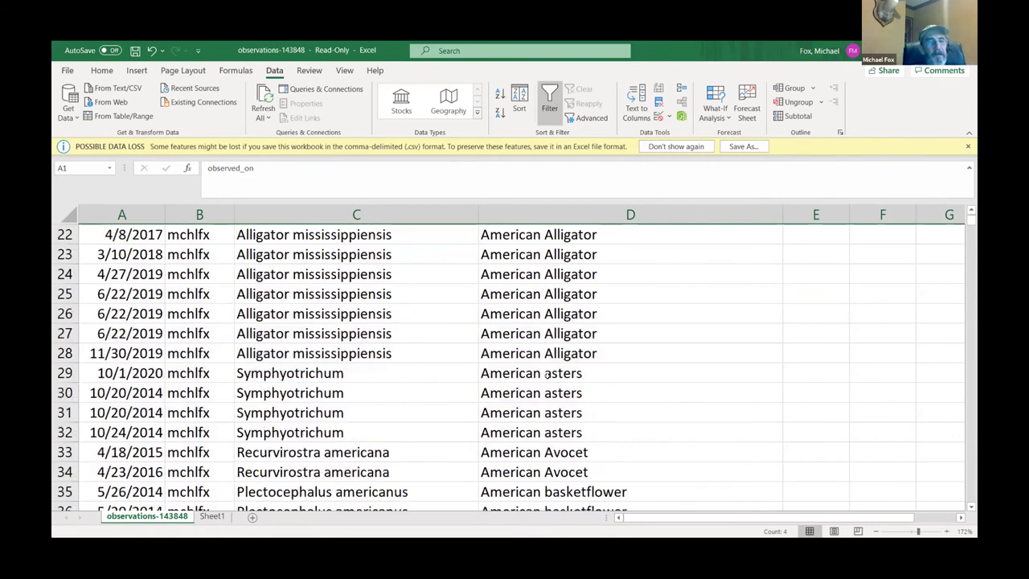
scroll(547, 373, down, 3)
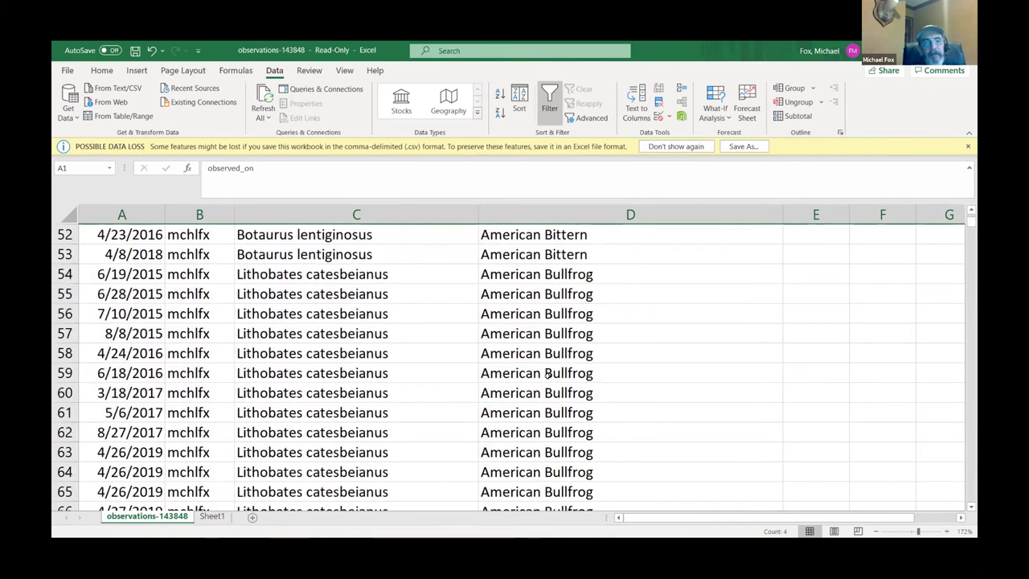
scroll(547, 373, down, 3)
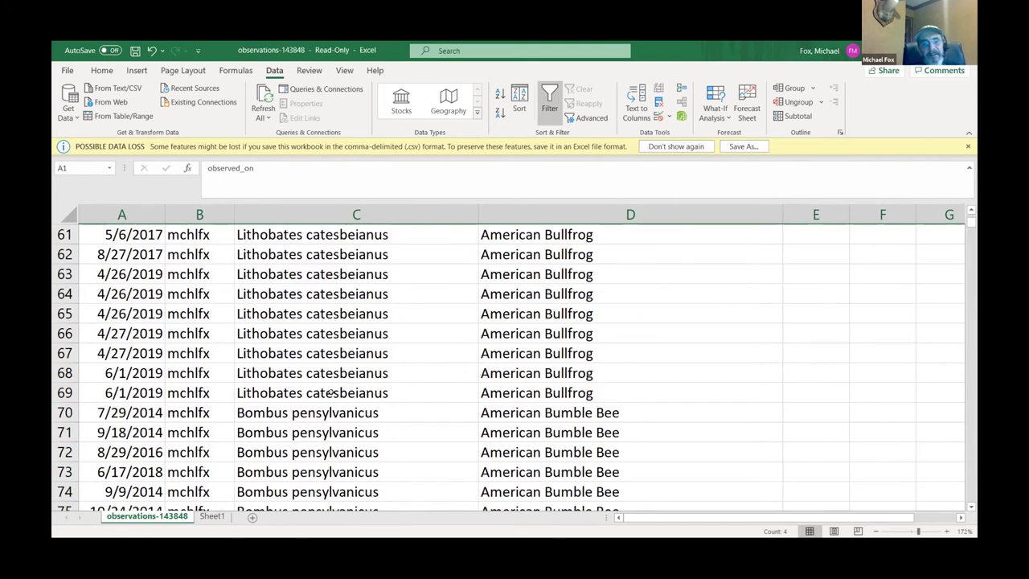
scroll(331, 391, down, 3)
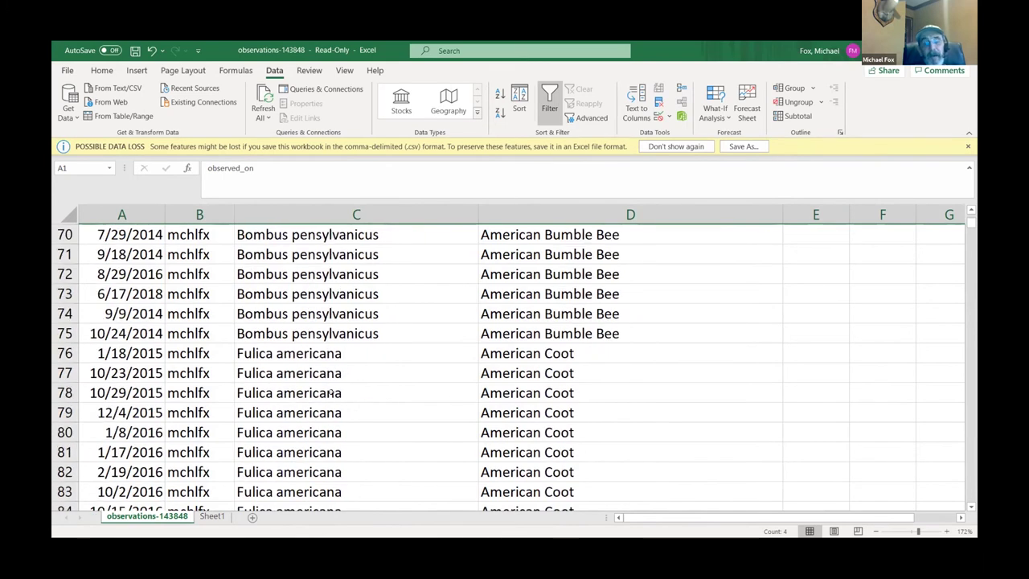
scroll(331, 392, down, 6)
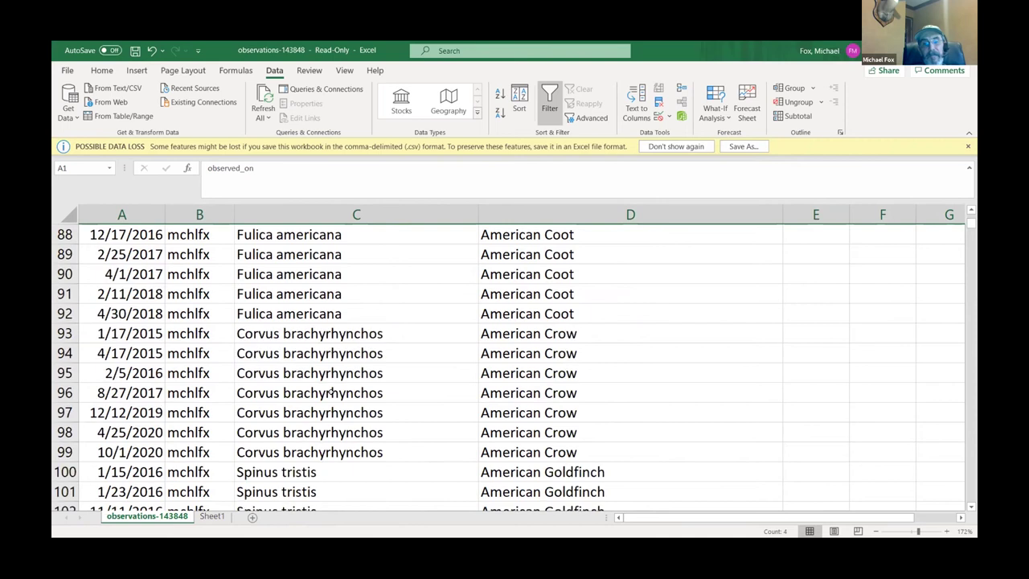
scroll(330, 391, down, 4)
scroll(330, 392, up, 2)
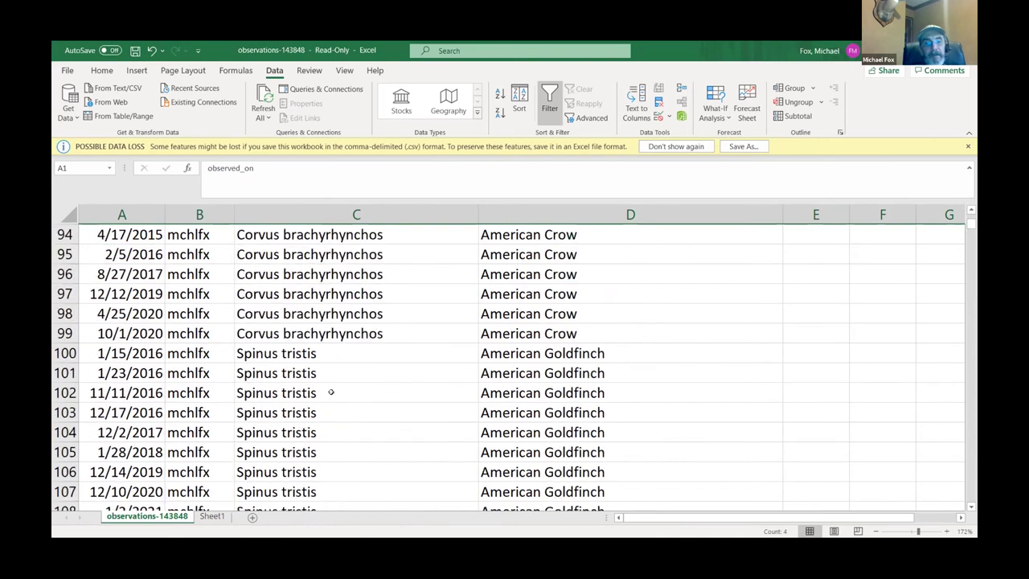
scroll(330, 391, up, 3)
scroll(330, 392, up, 2)
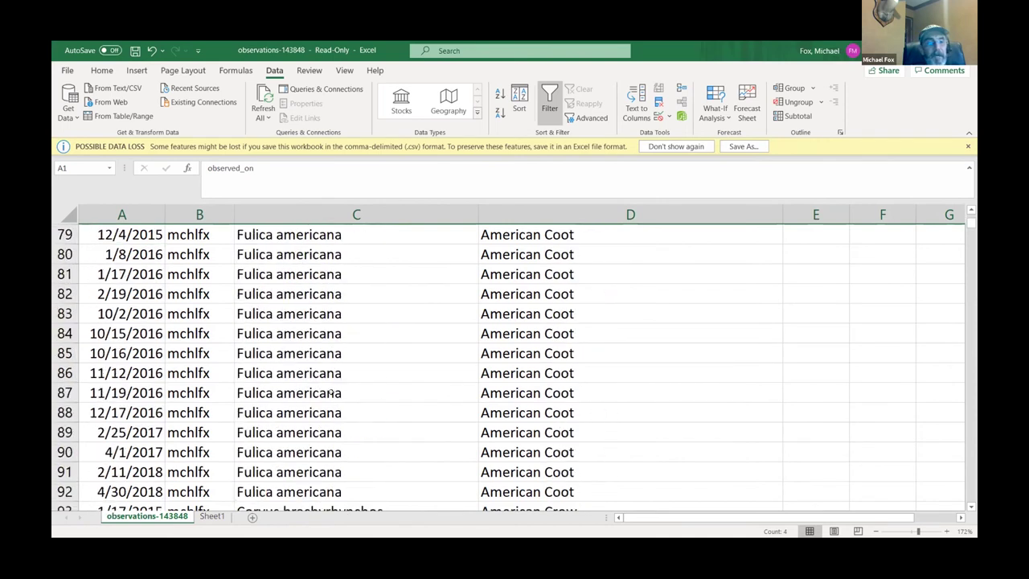
scroll(330, 391, up, 2)
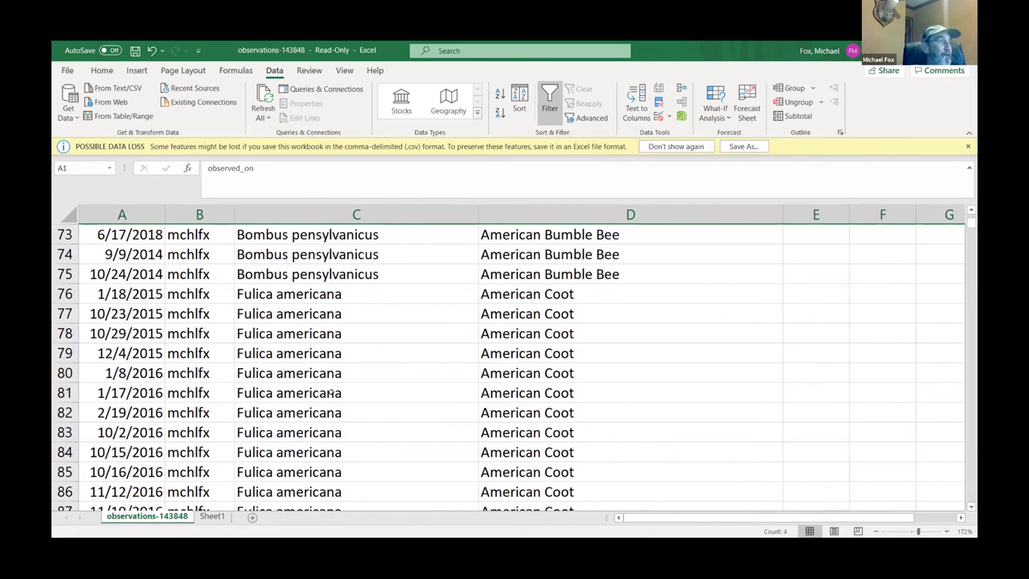
scroll(330, 391, up, 4)
scroll(331, 391, up, 4)
scroll(330, 391, up, 16)
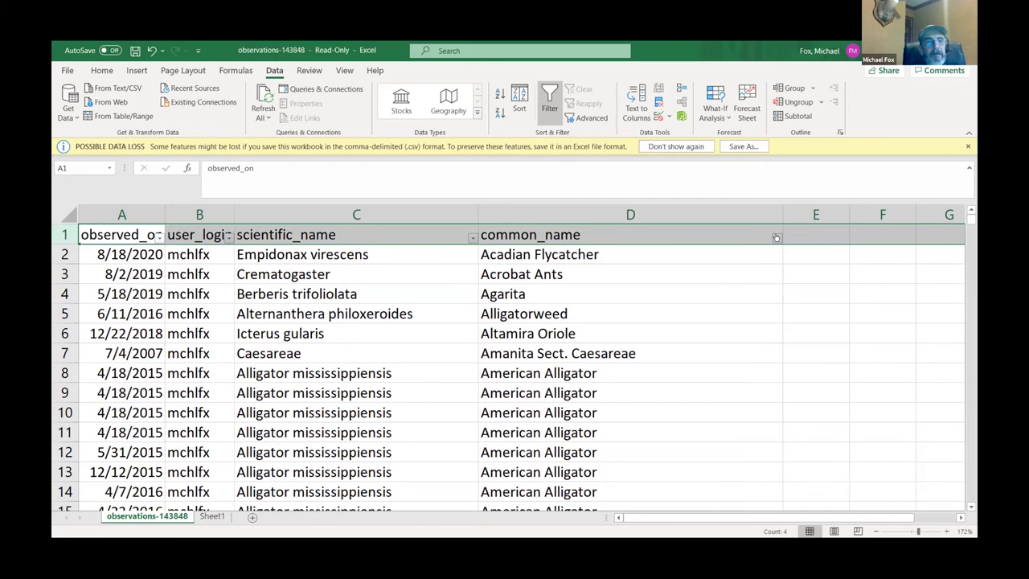
- Select the first scientific_name entry, review the American Alligator dates again, and reselect the header row
click(272, 255)
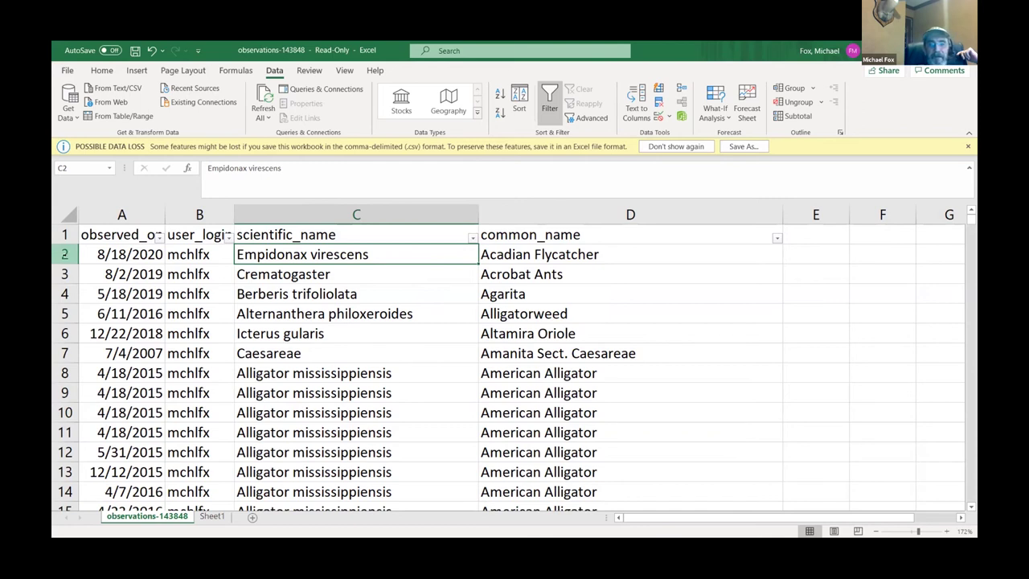
scroll(64, 254, down, 2)
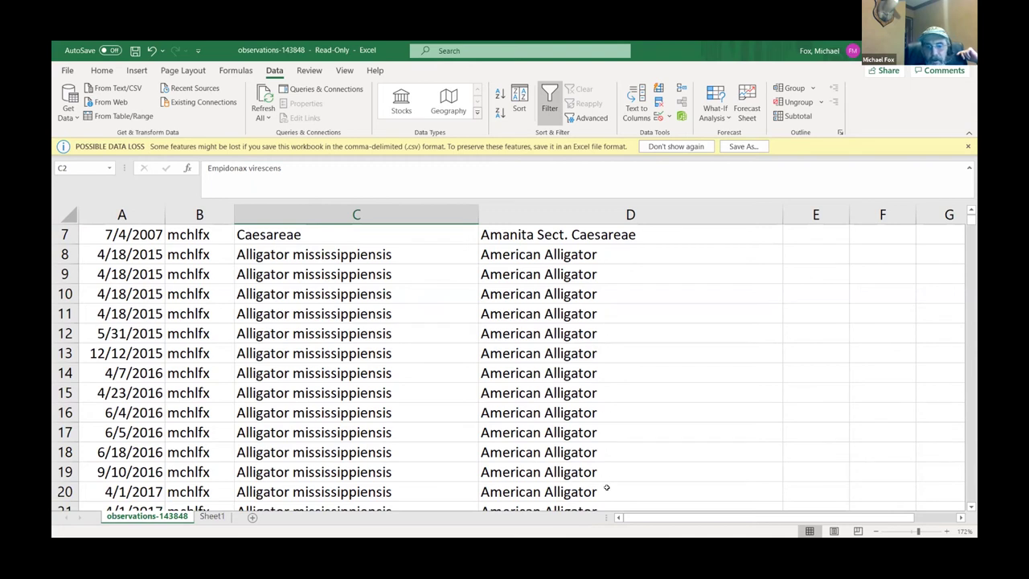
scroll(606, 487, down, 4)
scroll(606, 487, up, 3)
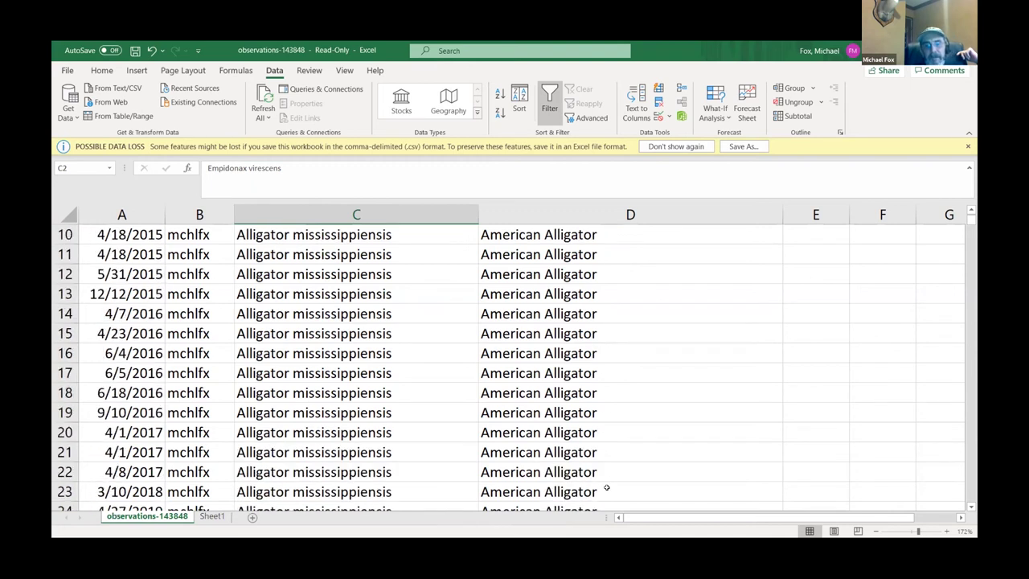
scroll(606, 487, up, 3)
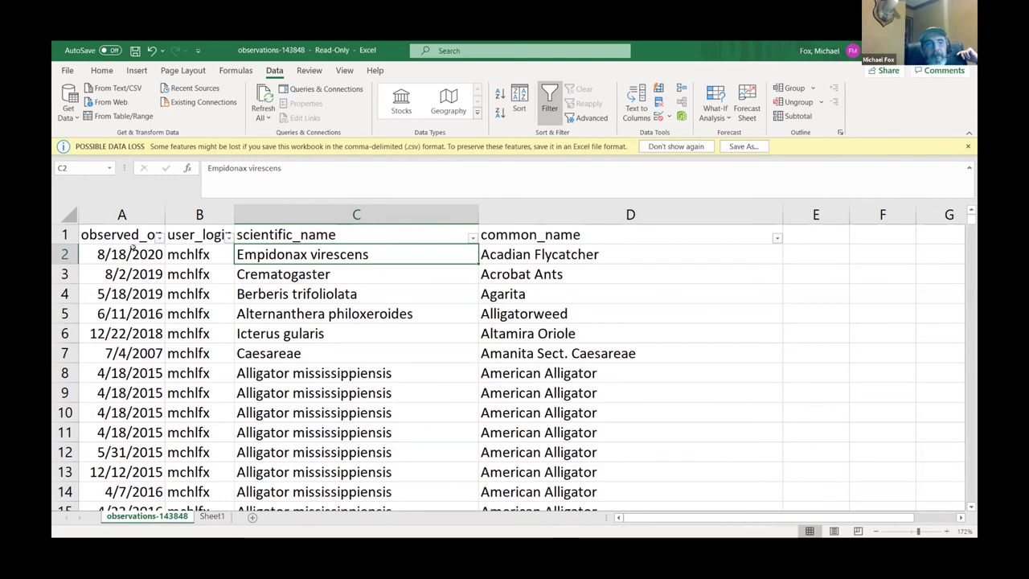
click(64, 234)
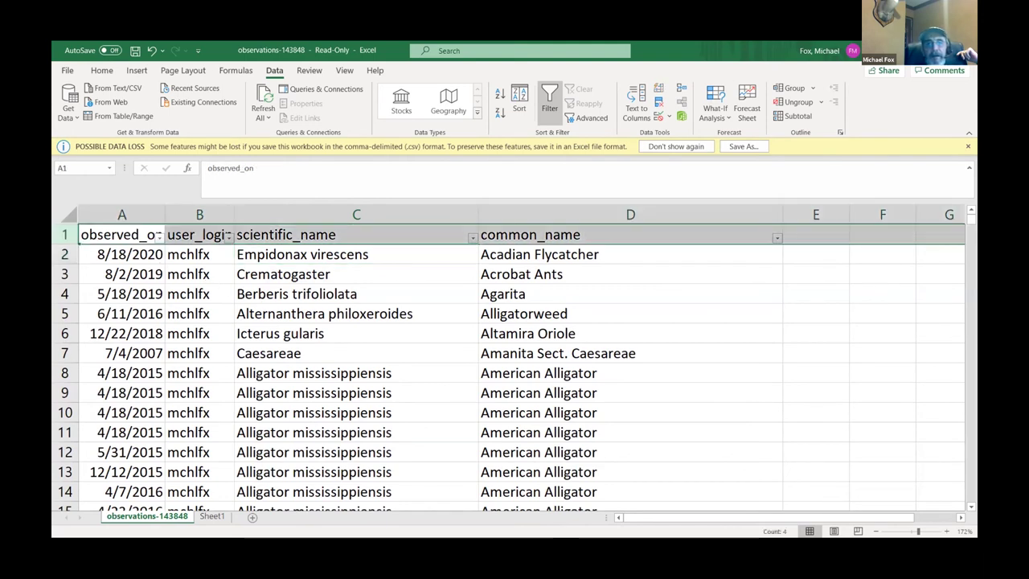
- Close the observations workbook and go back to the previous export query page on iNaturalist in the browser
key(ctrl+w)
click(503, 310)
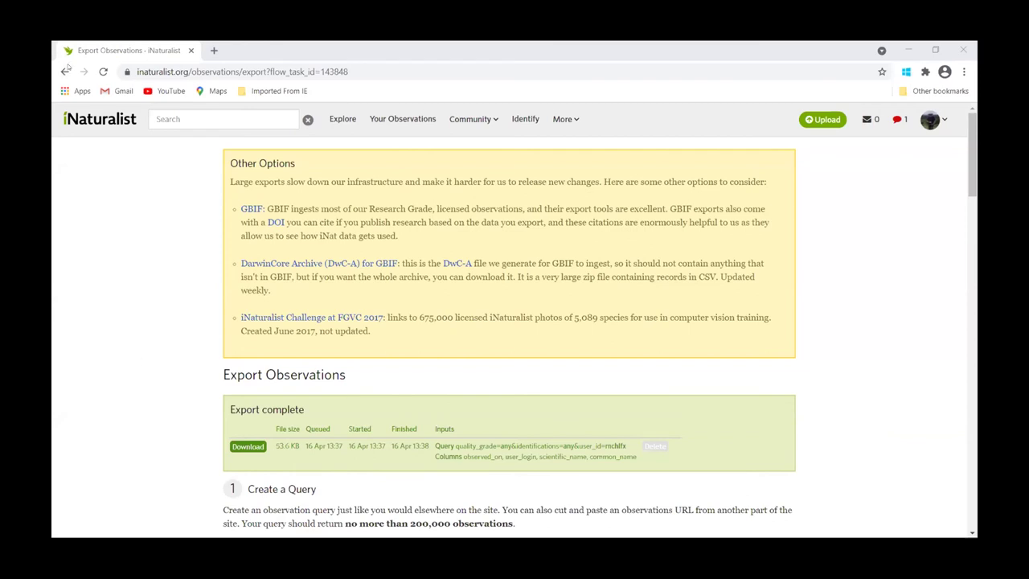
click(65, 71)
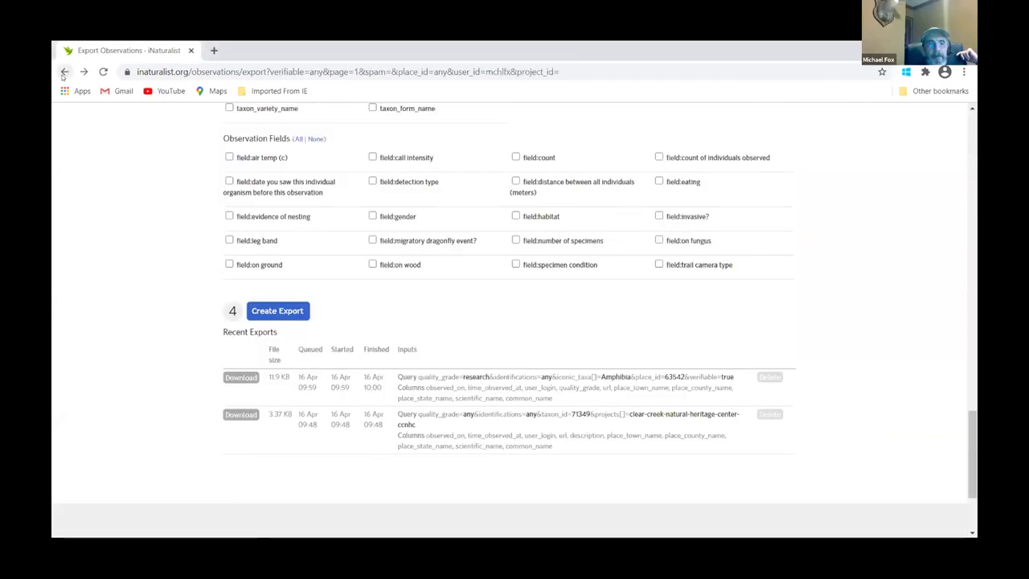
scroll(116, 224, up, 20)
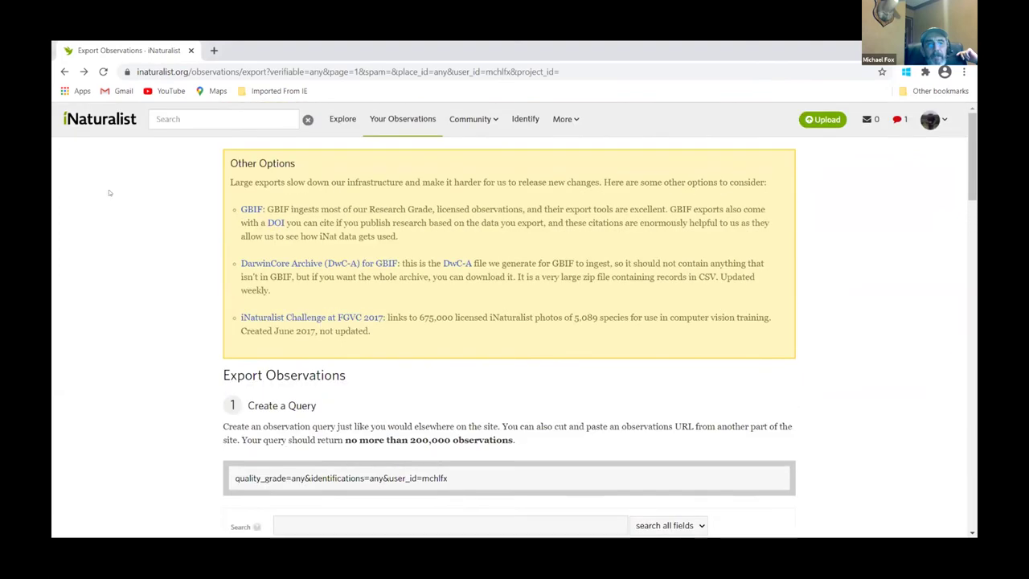
- Explore the LLELA observations on iNaturalist, filtered to the bird category, and show them by species
click(412, 121)
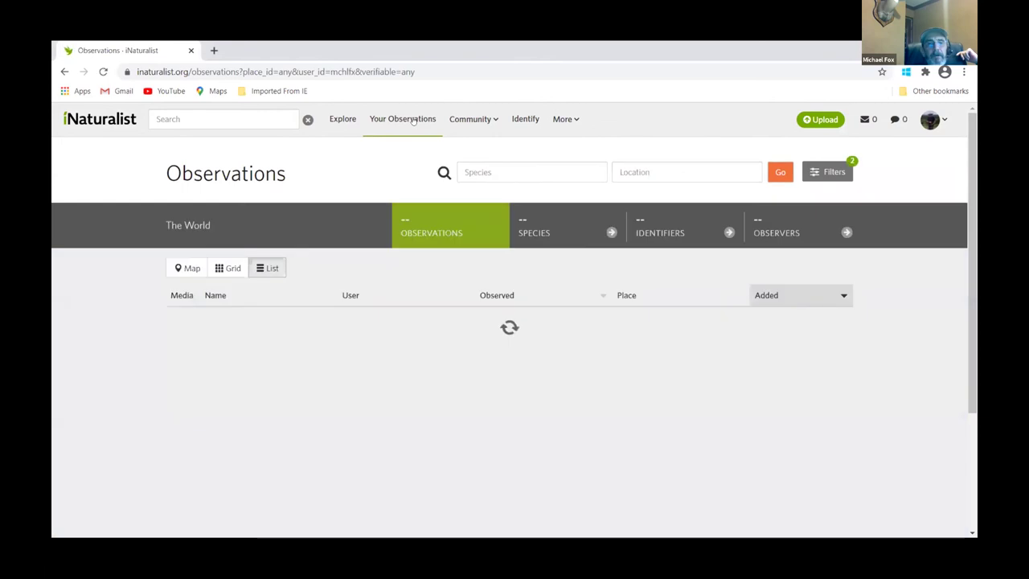
click(342, 119)
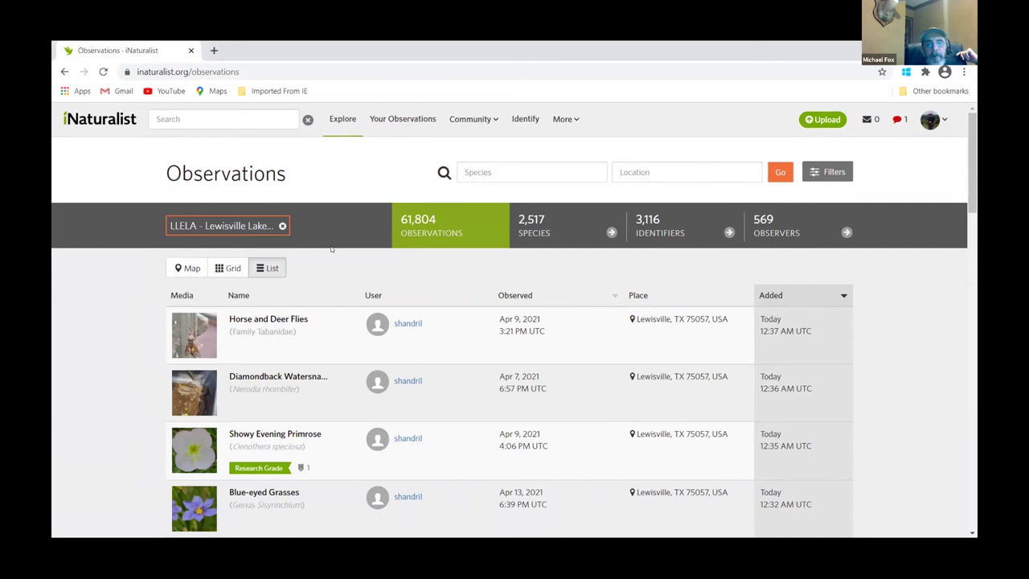
click(820, 173)
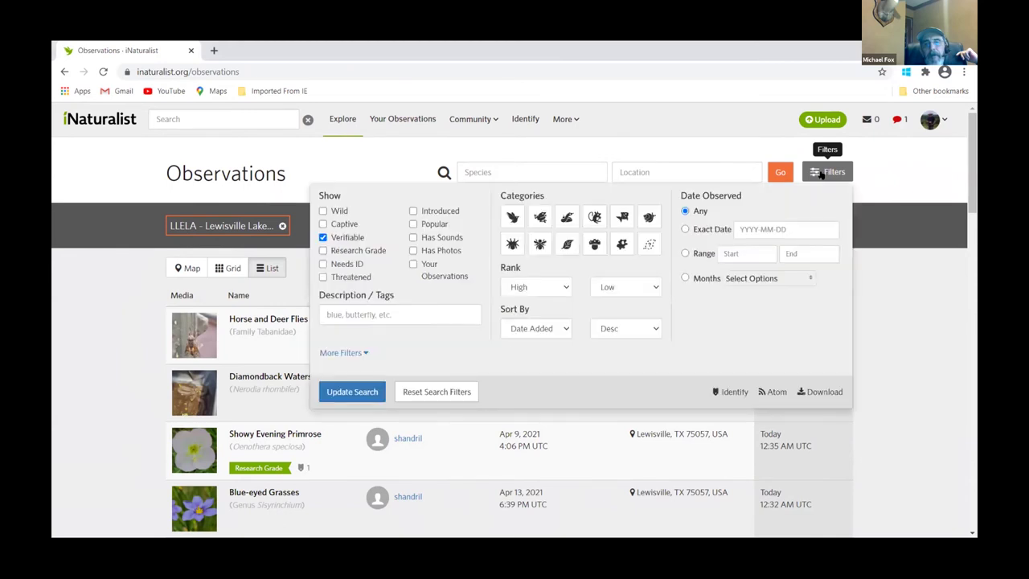
click(511, 219)
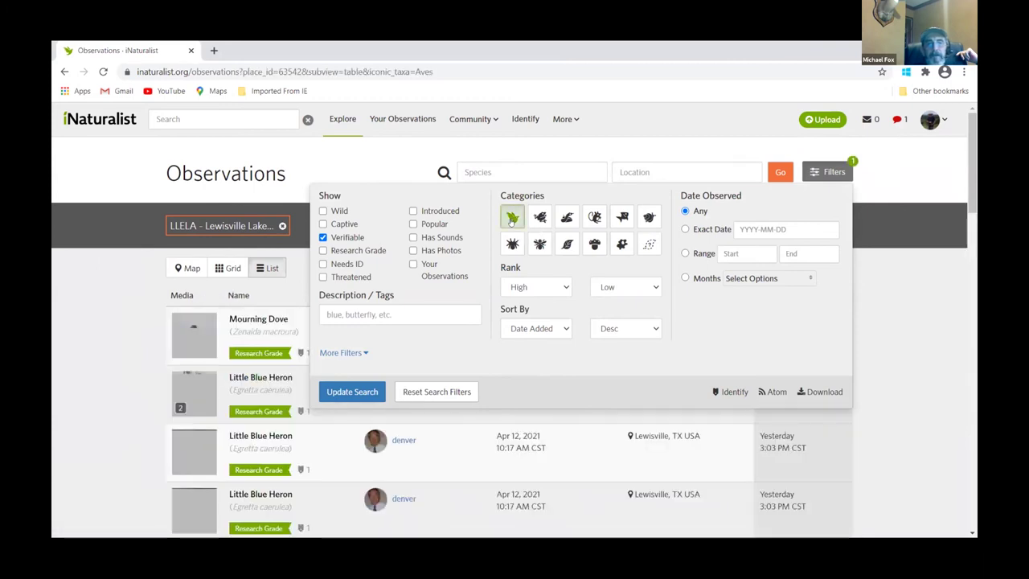
click(896, 301)
click(530, 227)
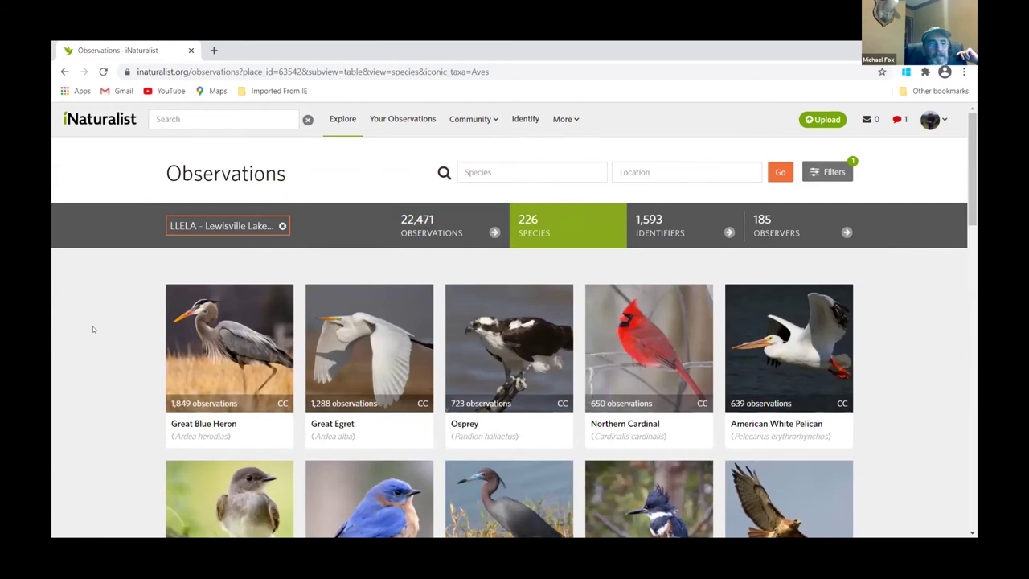
- Look through the bird species recorded at LLELA and their observation counts
scroll(92, 329, down, 5)
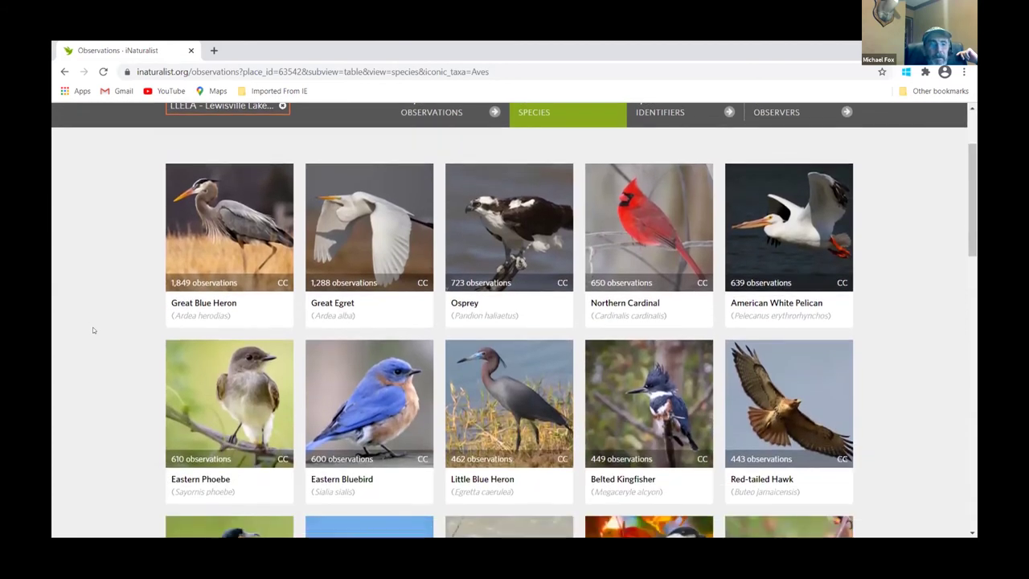
scroll(92, 330, down, 10)
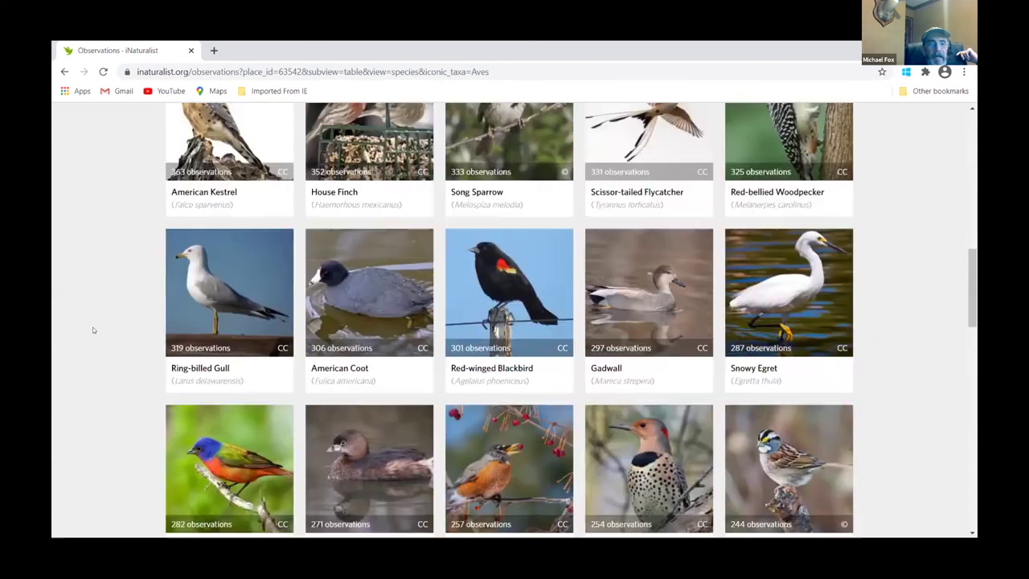
scroll(92, 330, down, 10)
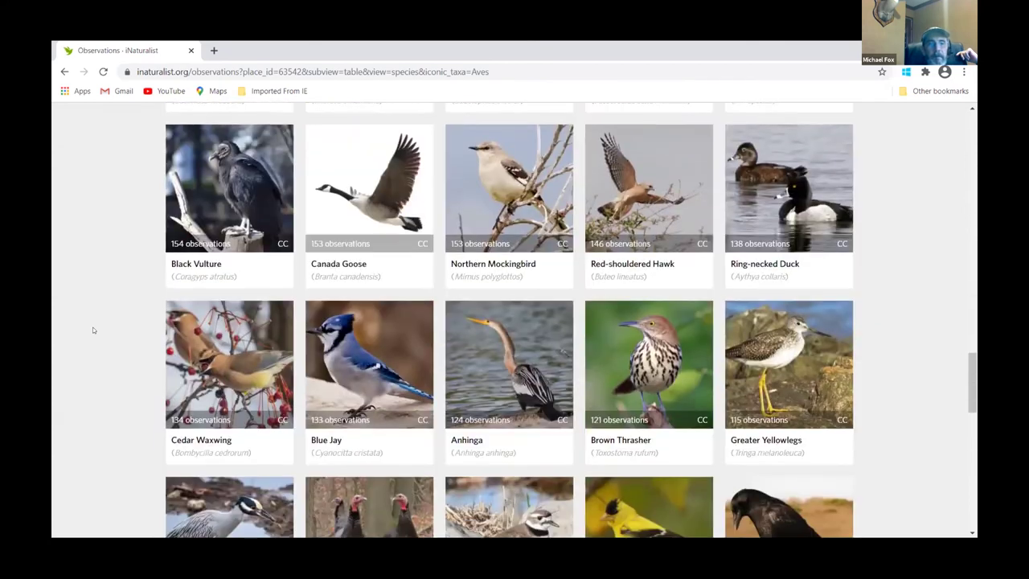
scroll(93, 330, up, 2)
scroll(93, 329, up, 18)
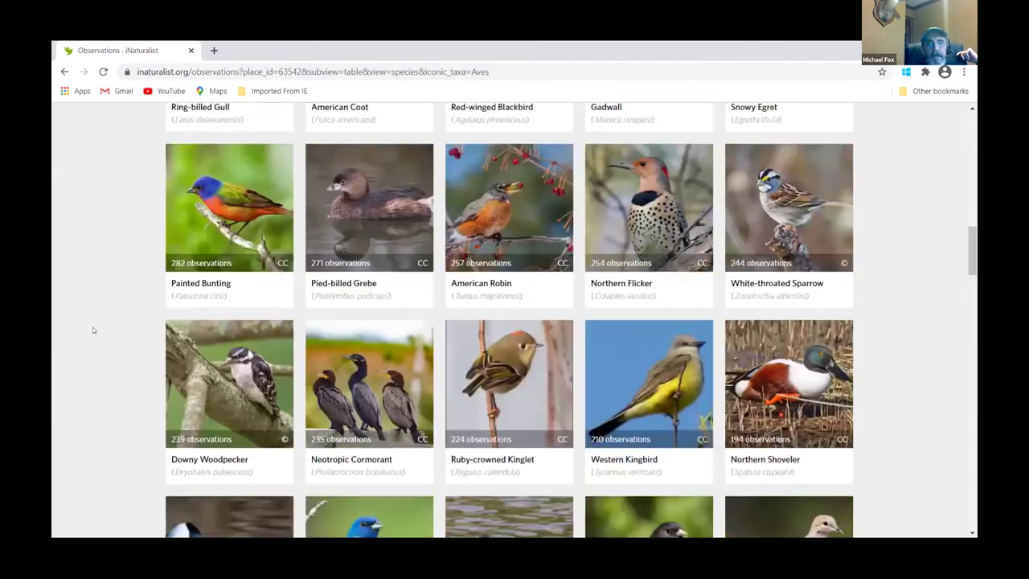
scroll(93, 326, up, 4)
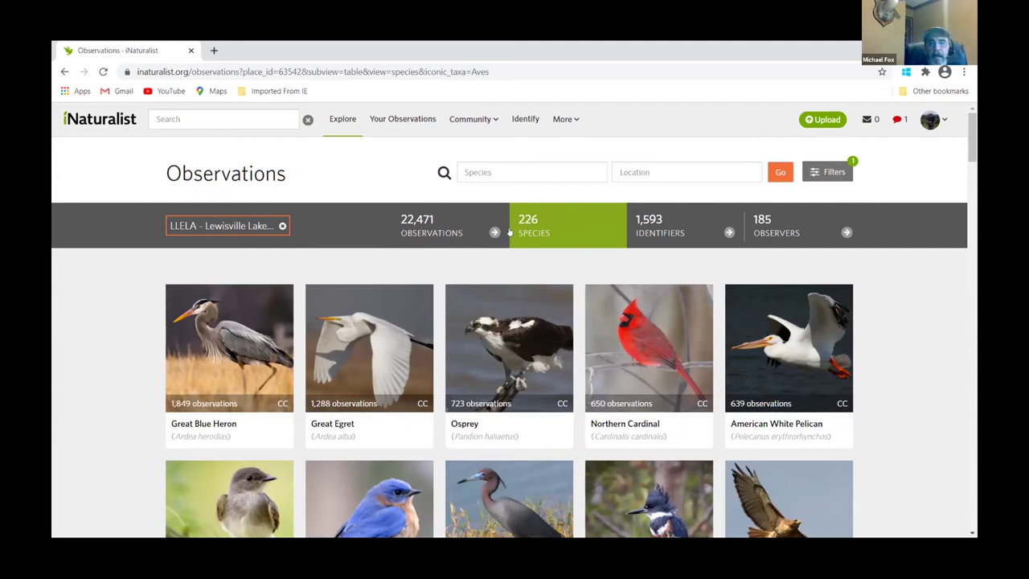
- Open the export form for the filtered LLELA bird observations and review its query, column and recent export sections
click(826, 171)
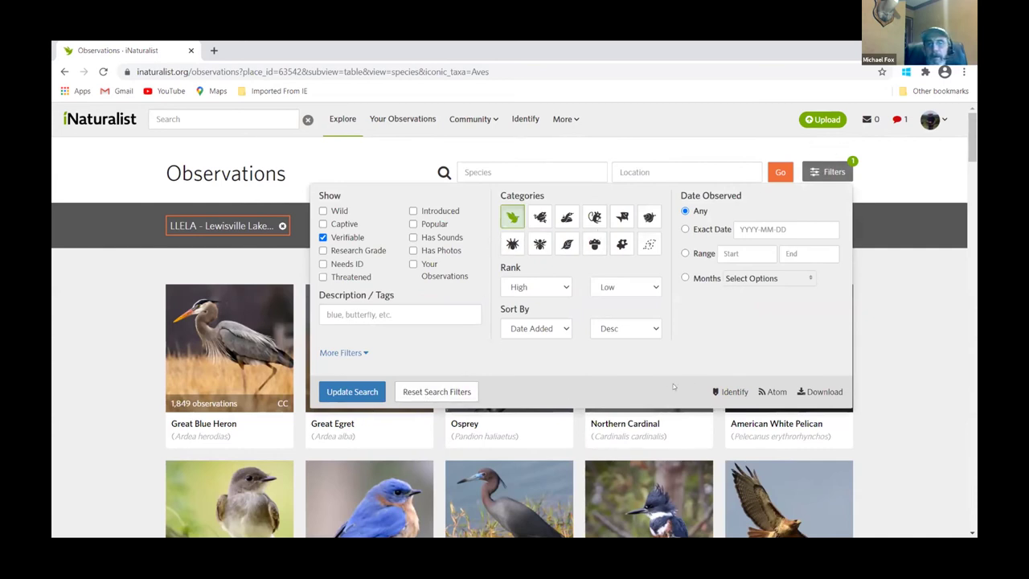
click(817, 393)
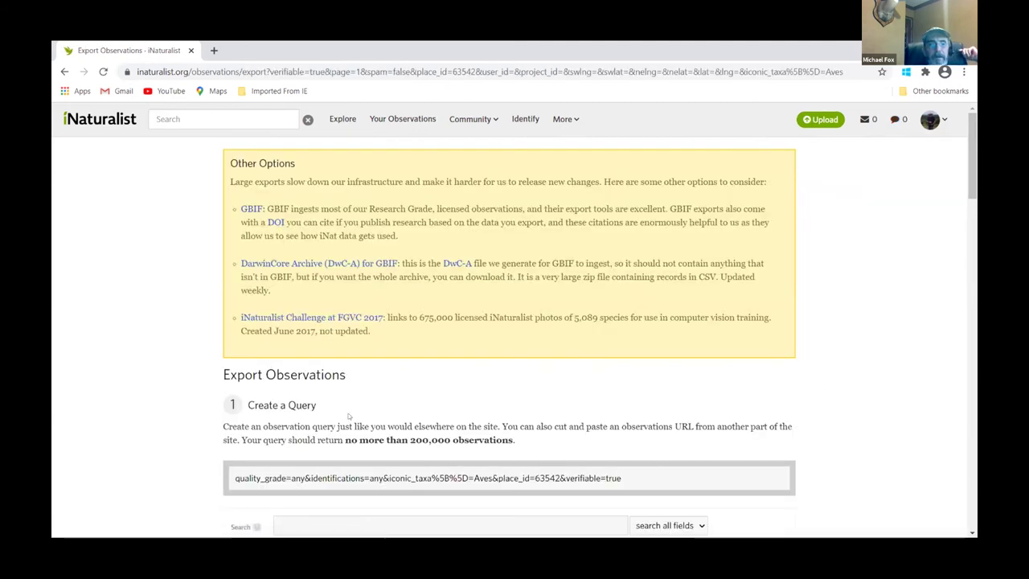
scroll(184, 436, down, 4)
scroll(180, 430, down, 15)
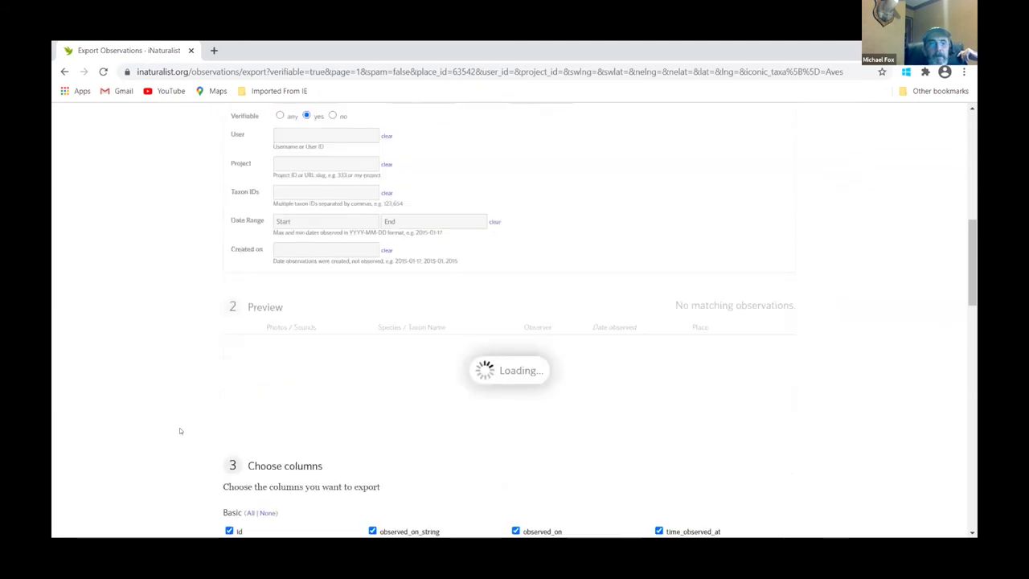
scroll(180, 431, down, 2)
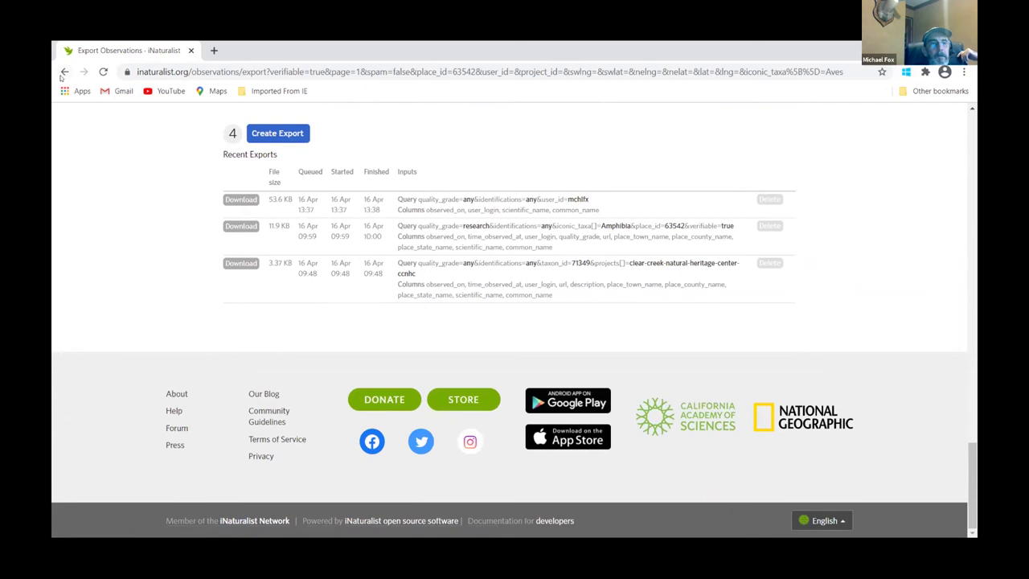
- Return from the export form to the LLELA bird species results and look through the species
click(65, 71)
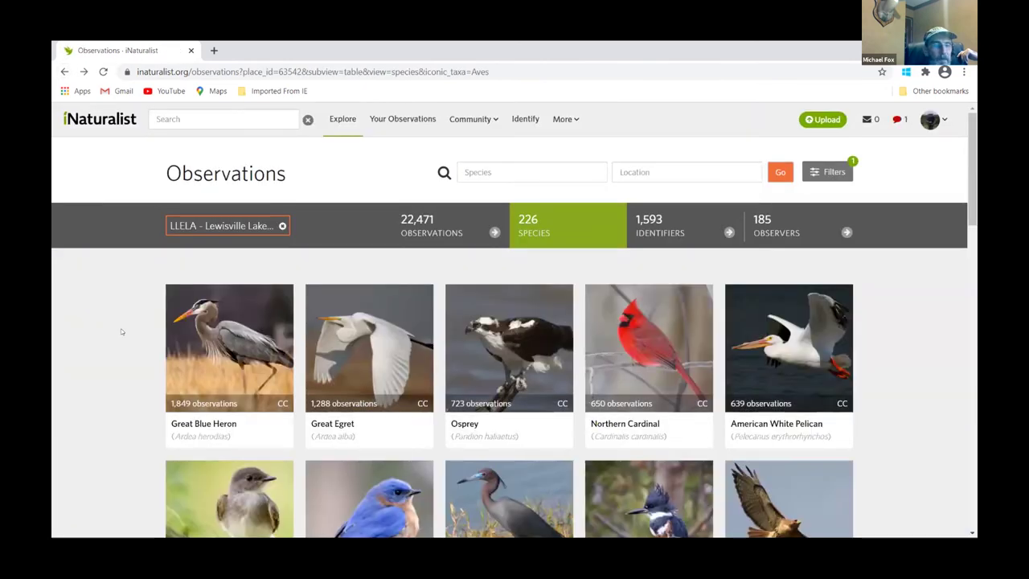
scroll(121, 331, down, 7)
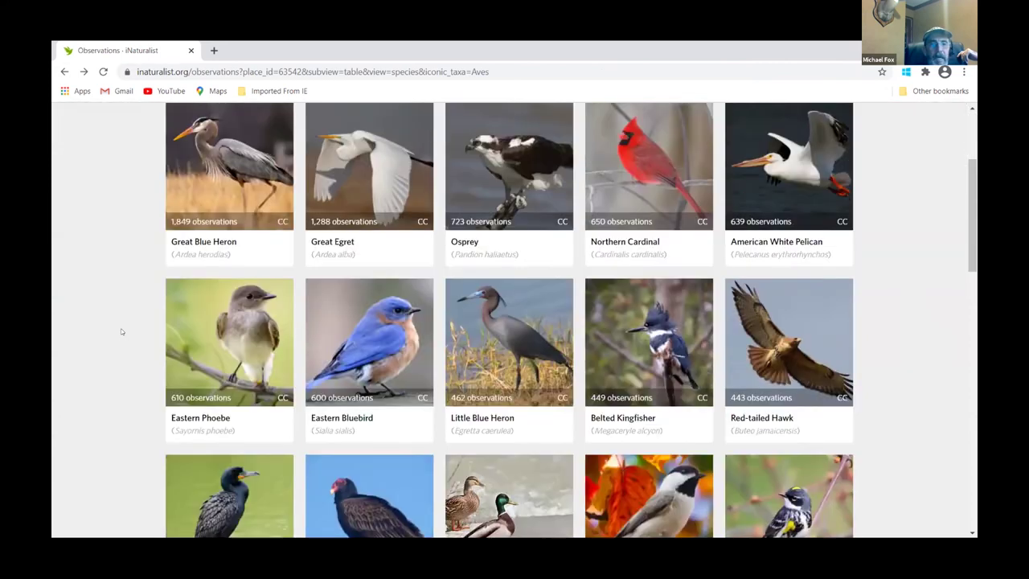
scroll(121, 331, down, 15)
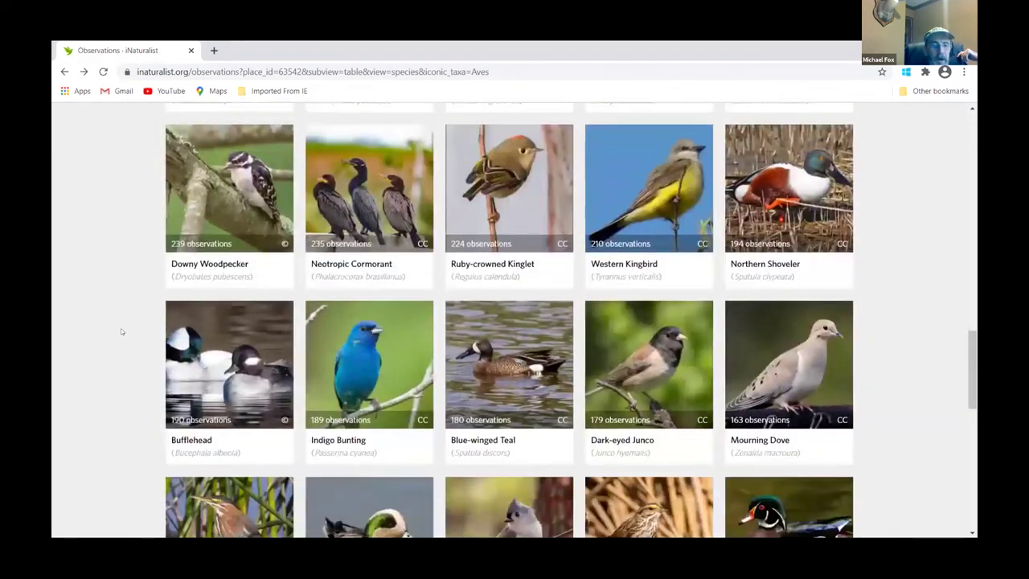
scroll(121, 329, down, 8)
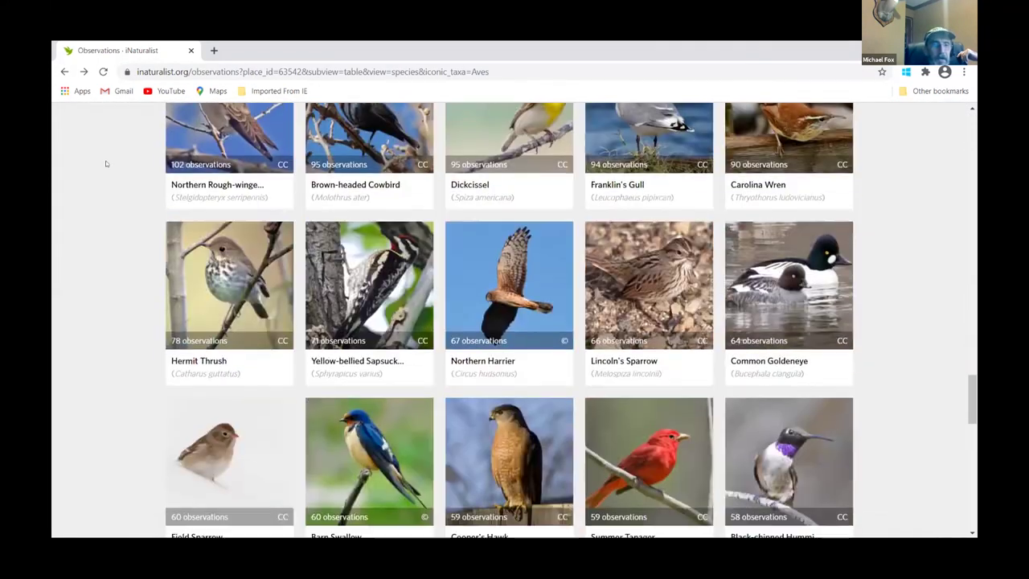
- Change the category filter of the LLELA observations from birds to amphibians and update the species results
click(65, 73)
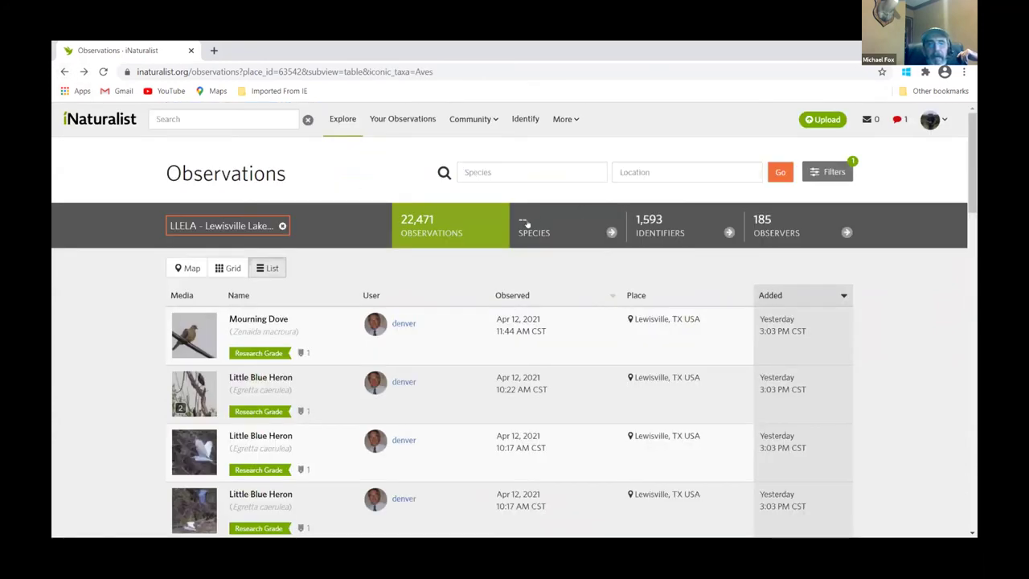
click(66, 73)
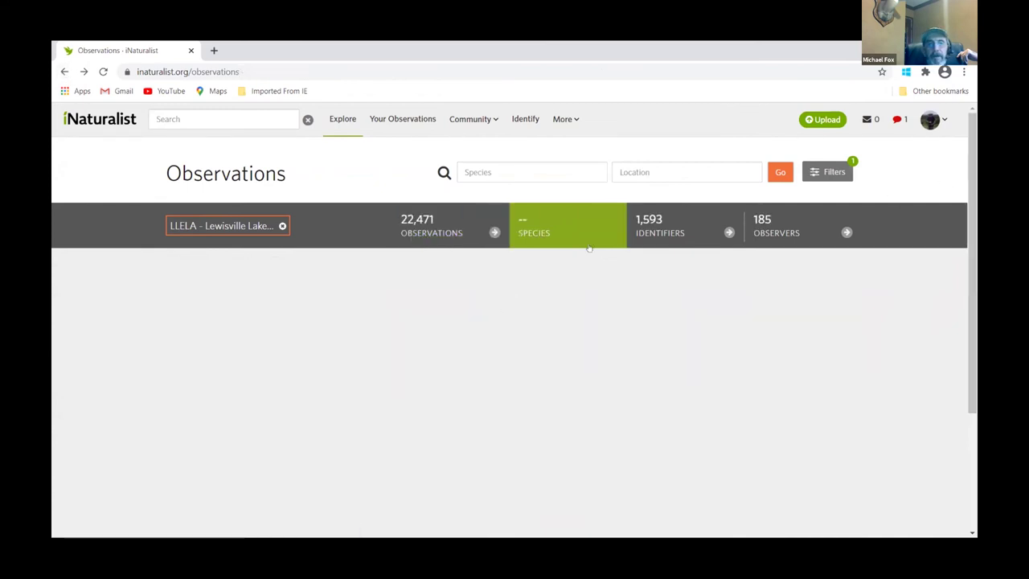
click(820, 175)
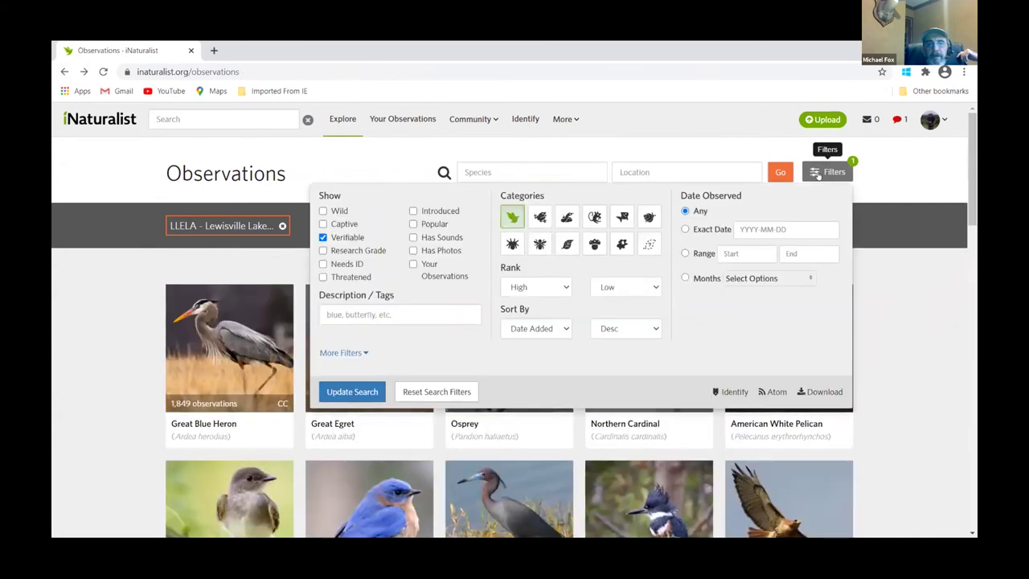
click(539, 216)
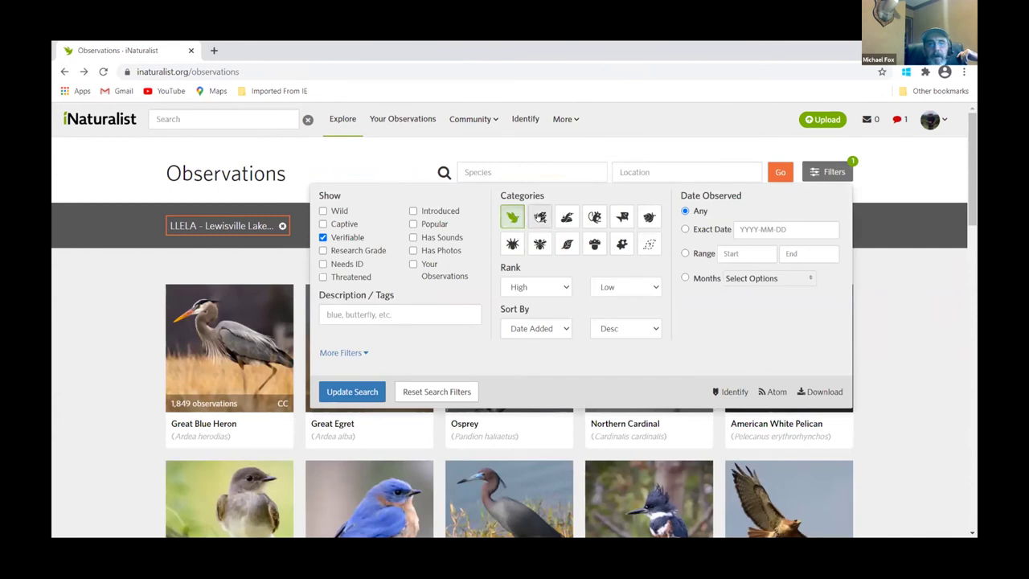
click(512, 217)
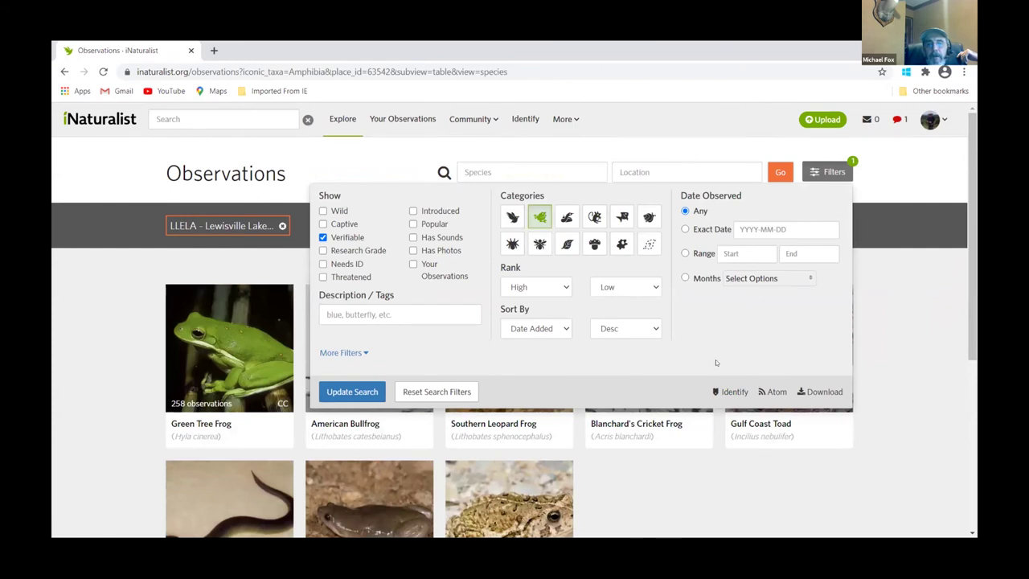
click(365, 392)
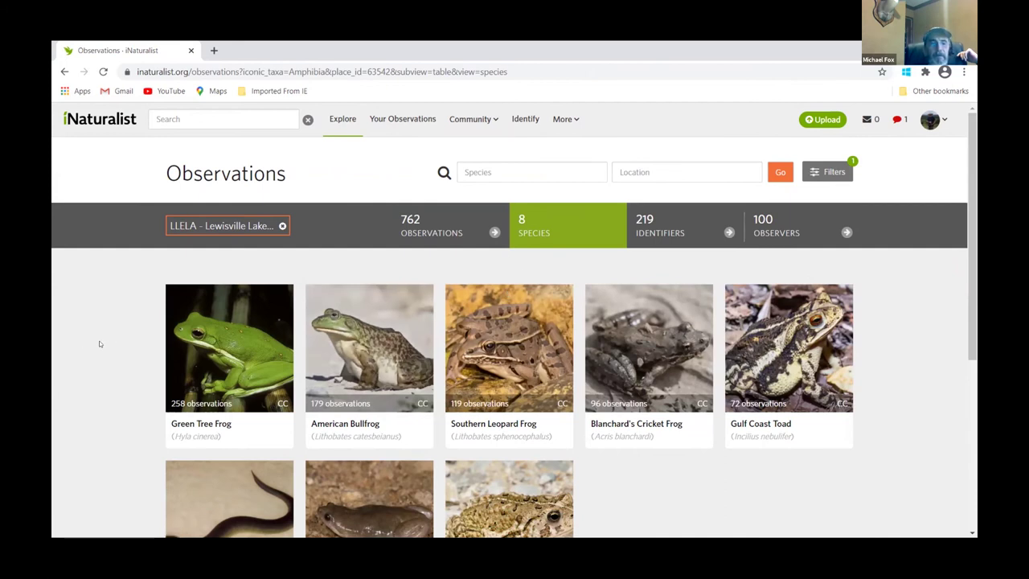
- Look through the amphibian species recorded at LLELA and their observation counts
scroll(99, 344, down, 2)
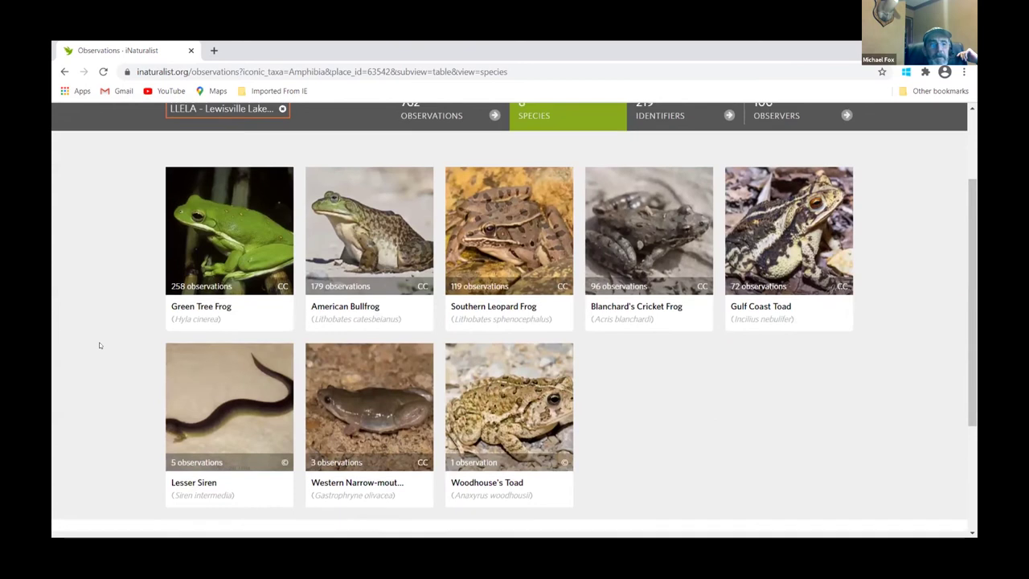
scroll(100, 346, up, 2)
scroll(100, 345, down, 2)
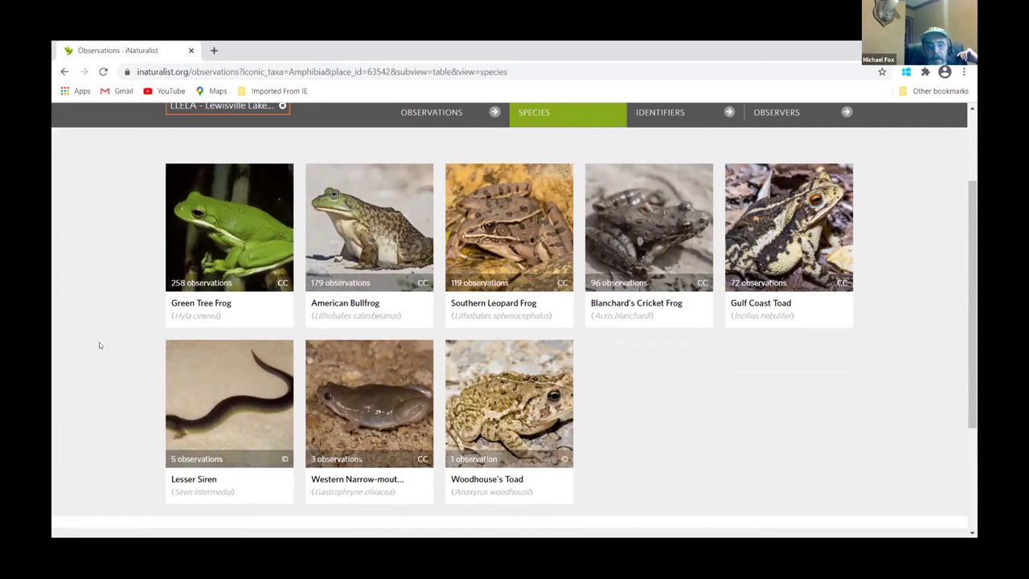
scroll(100, 346, up, 1)
scroll(100, 345, up, 1)
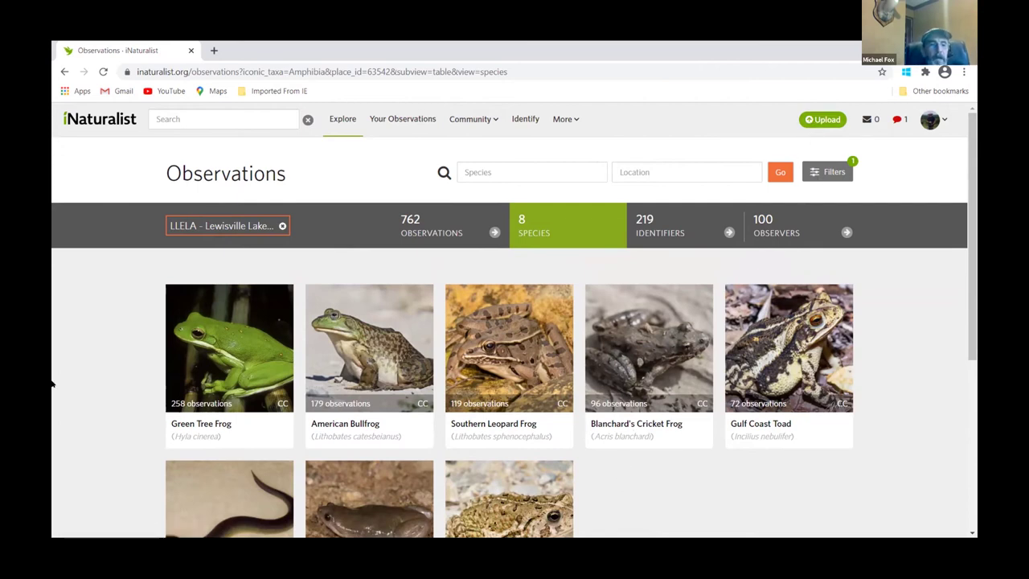
scroll(51, 383, down, 1)
scroll(51, 384, down, 1)
scroll(51, 383, up, 1)
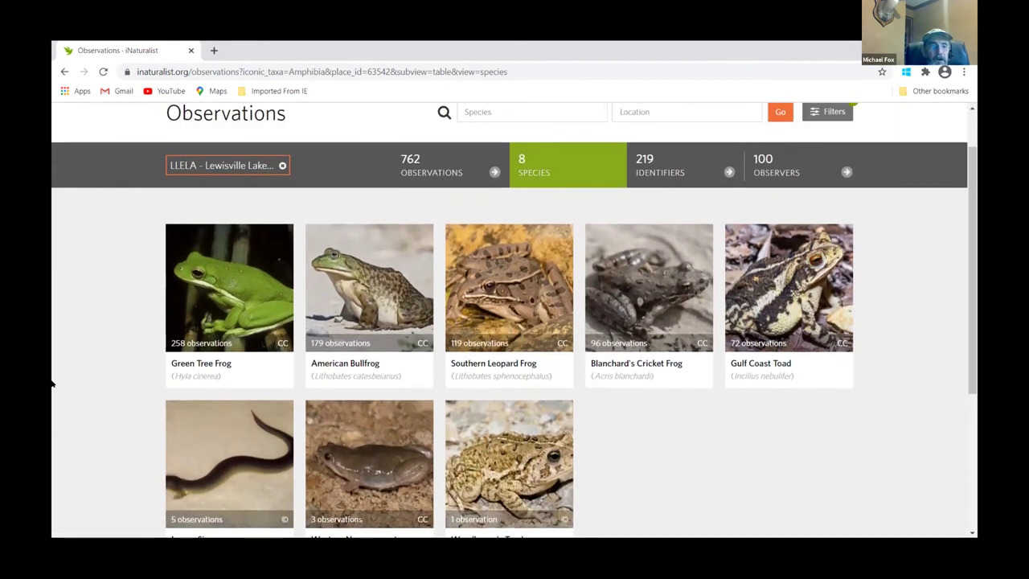
scroll(51, 383, down, 1)
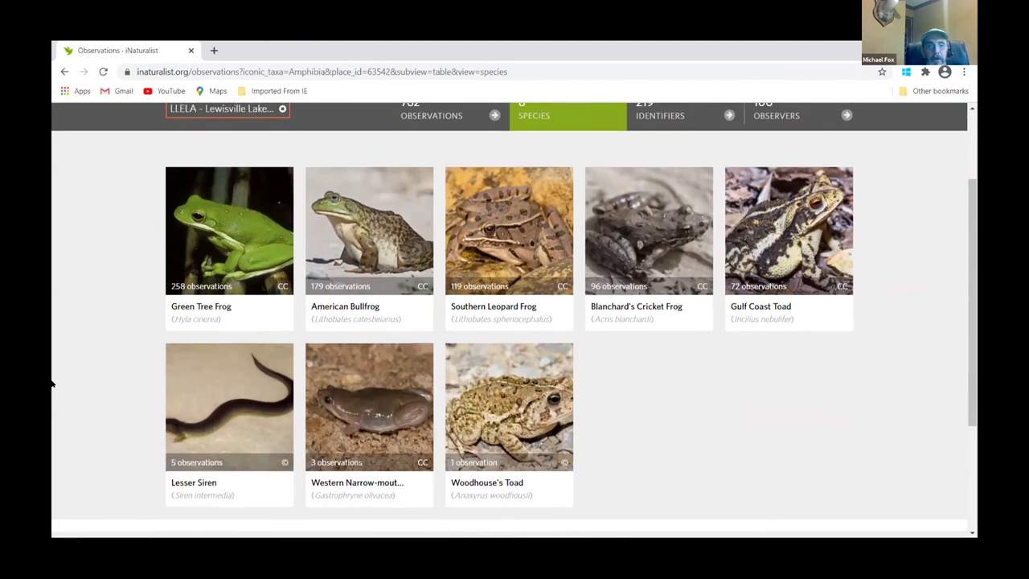
scroll(51, 383, up, 2)
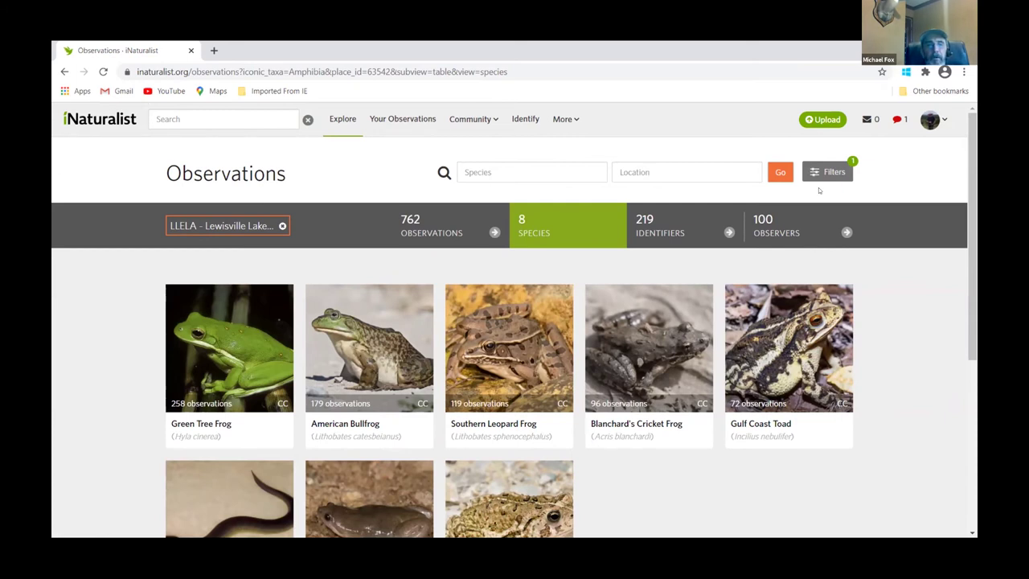
- Open the export form for the filtered LLELA amphibian observations and go to its column choices
click(818, 176)
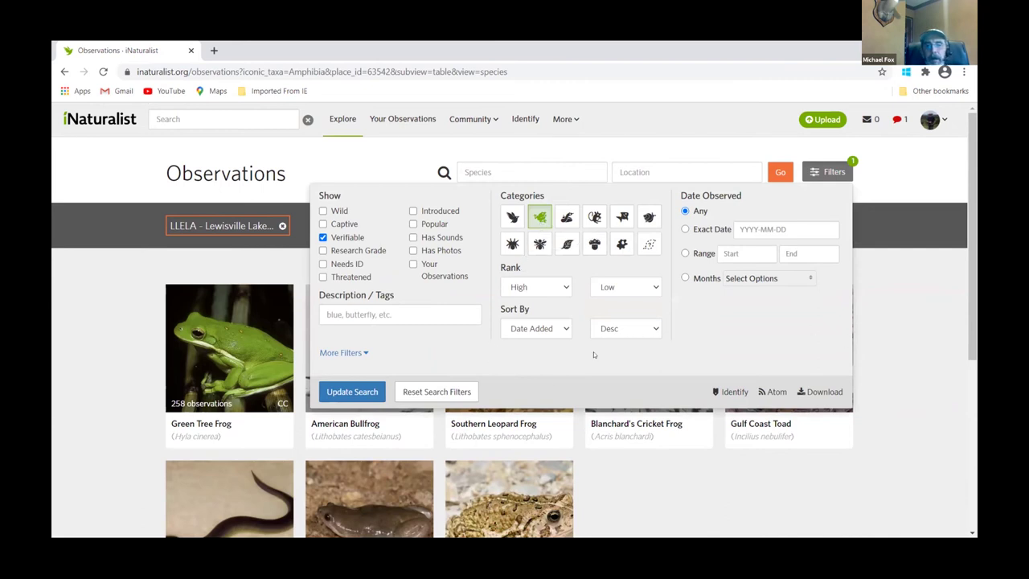
click(814, 392)
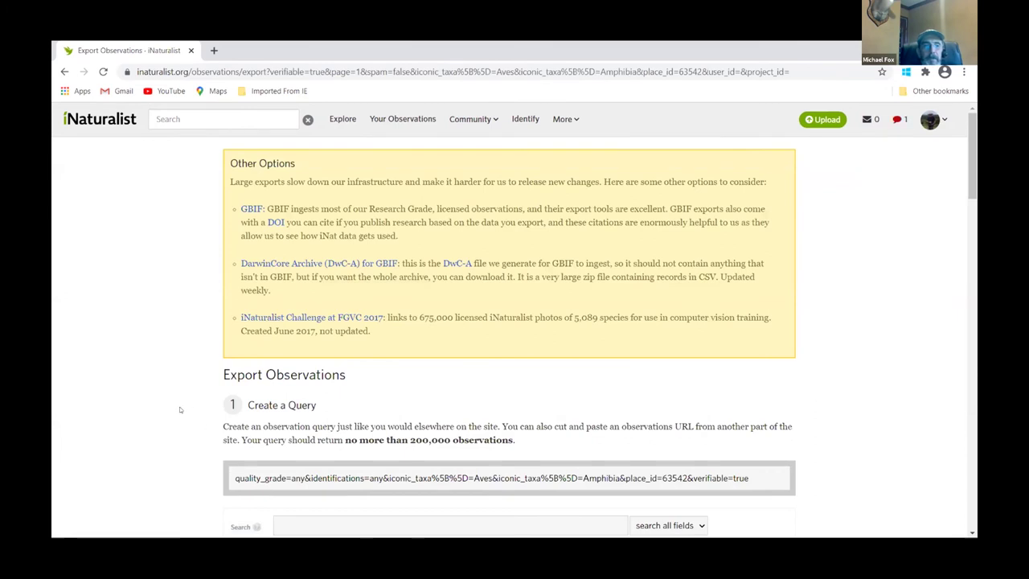
scroll(180, 410, down, 5)
scroll(174, 410, down, 6)
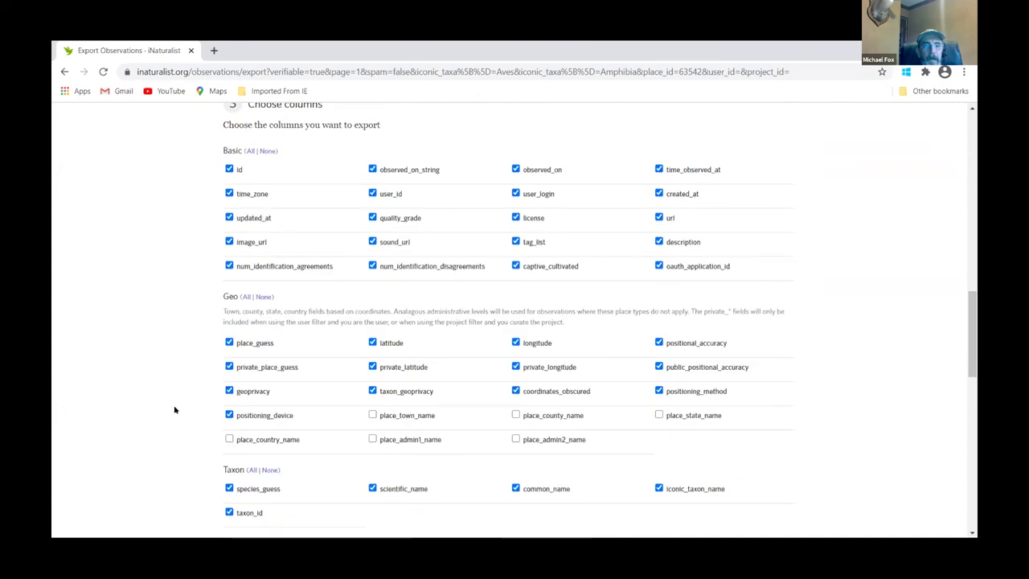
- Clear all Basic export columns and include only user_login and observed_on
mouse_move(231, 175)
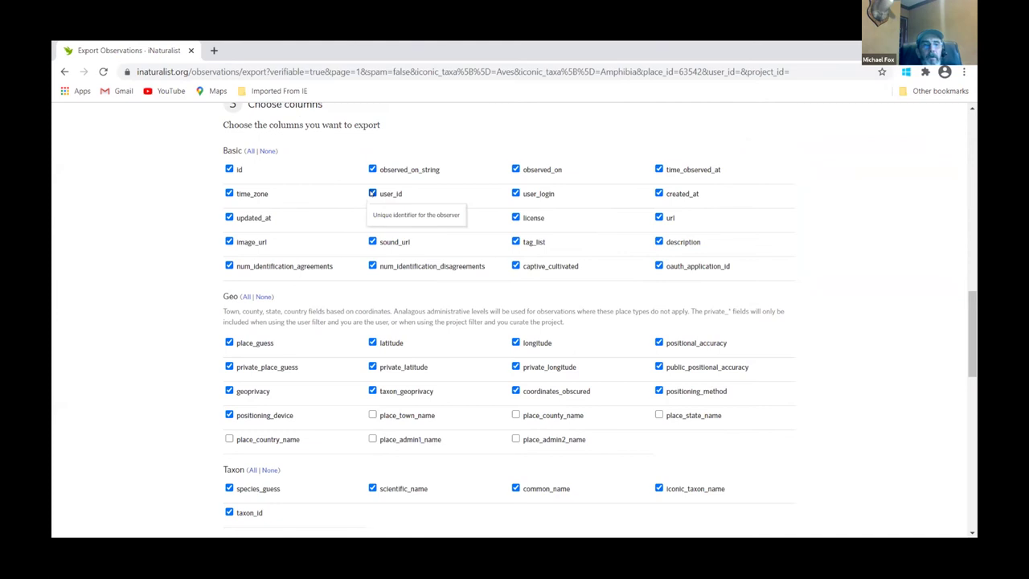
click(266, 150)
click(372, 193)
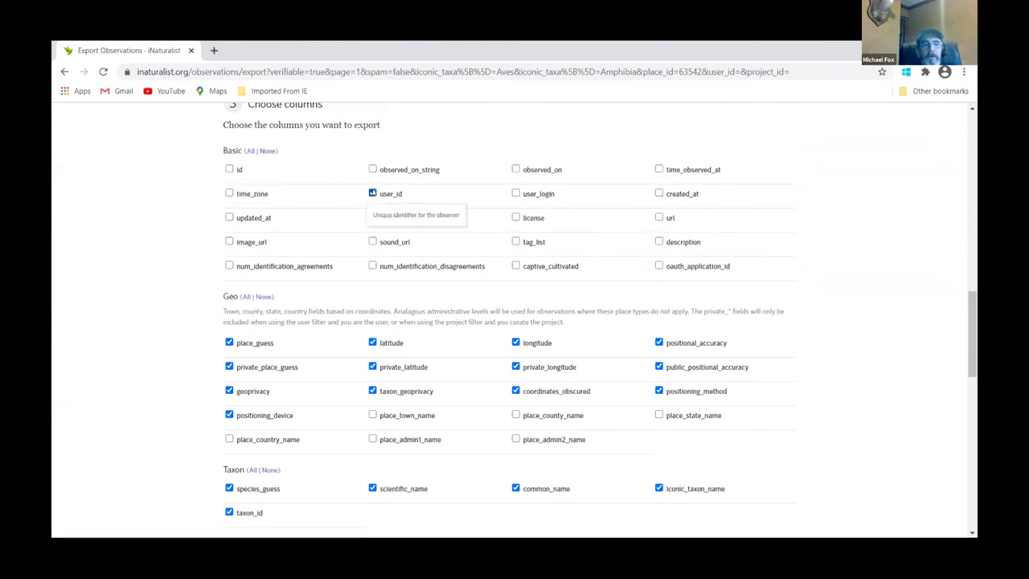
click(372, 192)
click(515, 193)
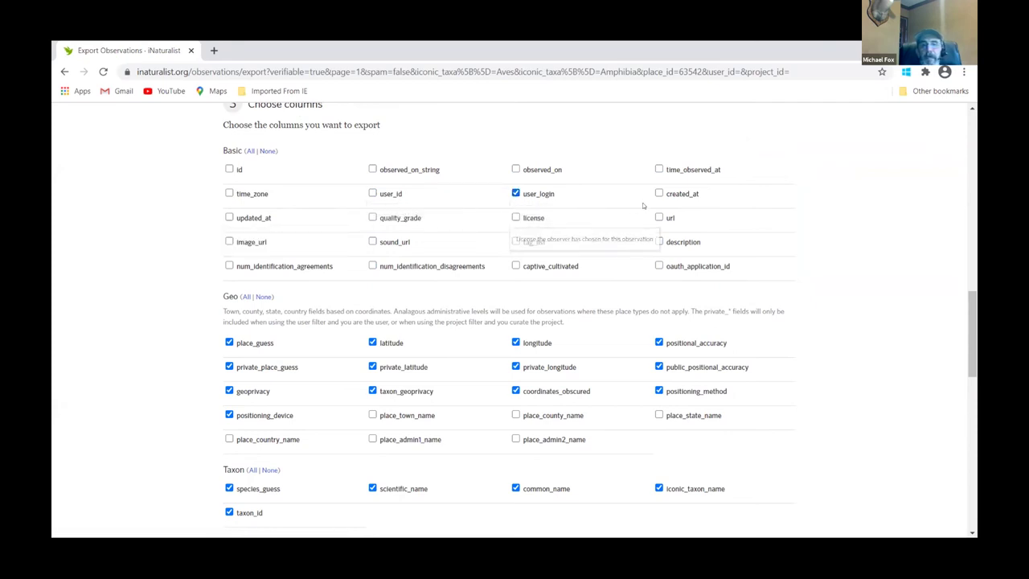
click(515, 169)
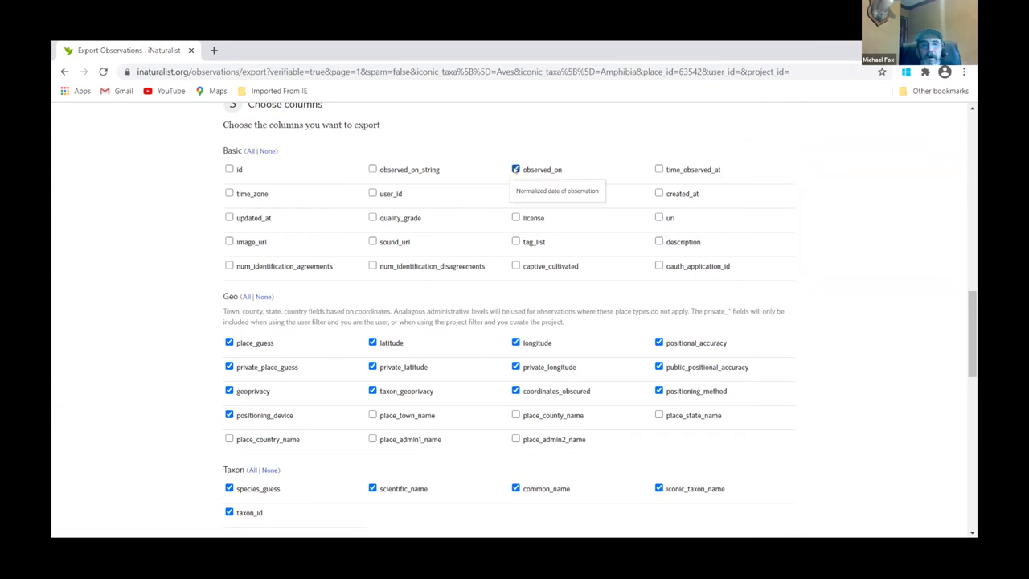
- Clear all Geo export columns and exclude species_guess, iconic_taxon_name and taxon_id, leaving scientific_name and common_name in the Taxon group
click(263, 298)
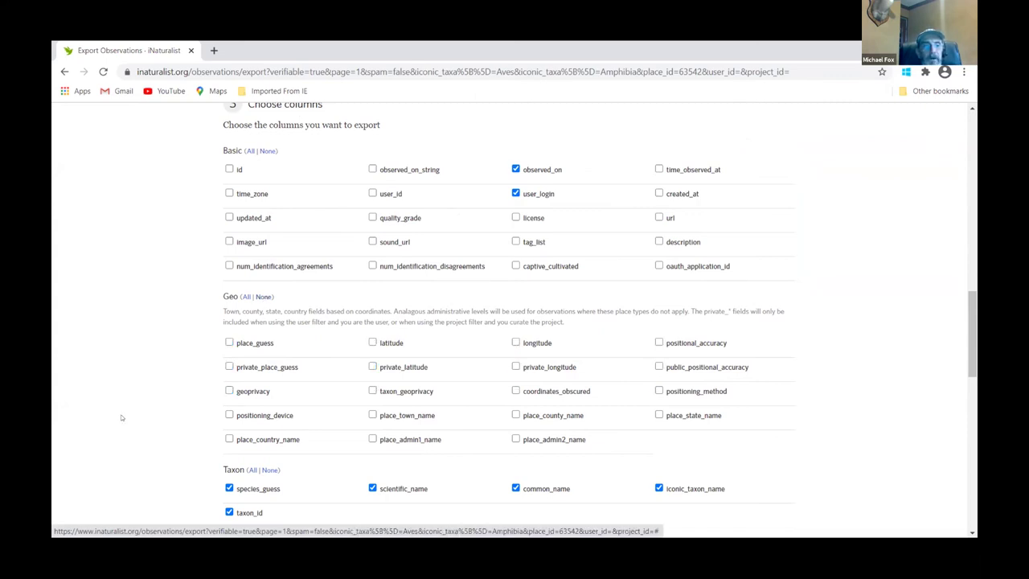
scroll(123, 418, down, 3)
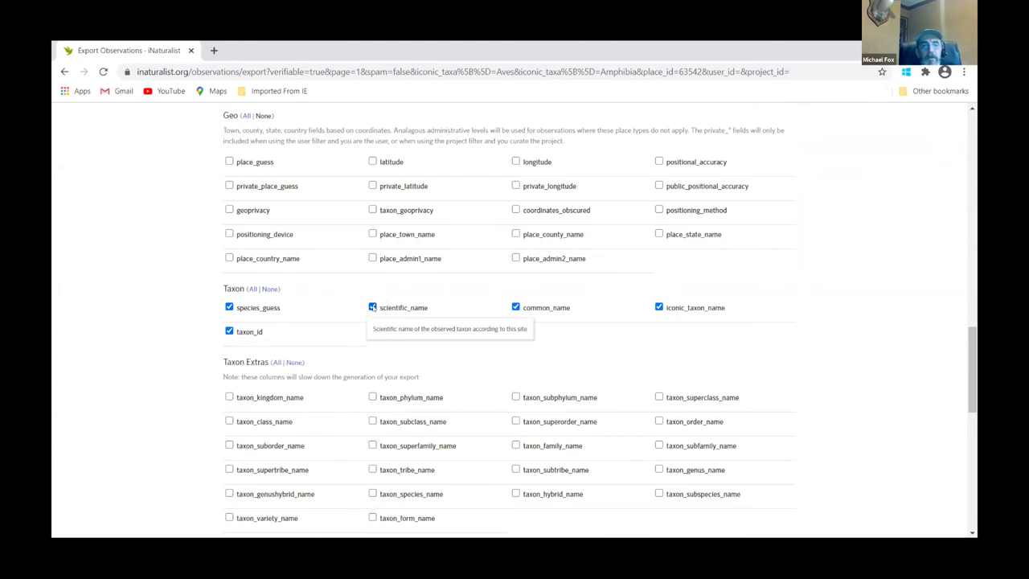
click(229, 307)
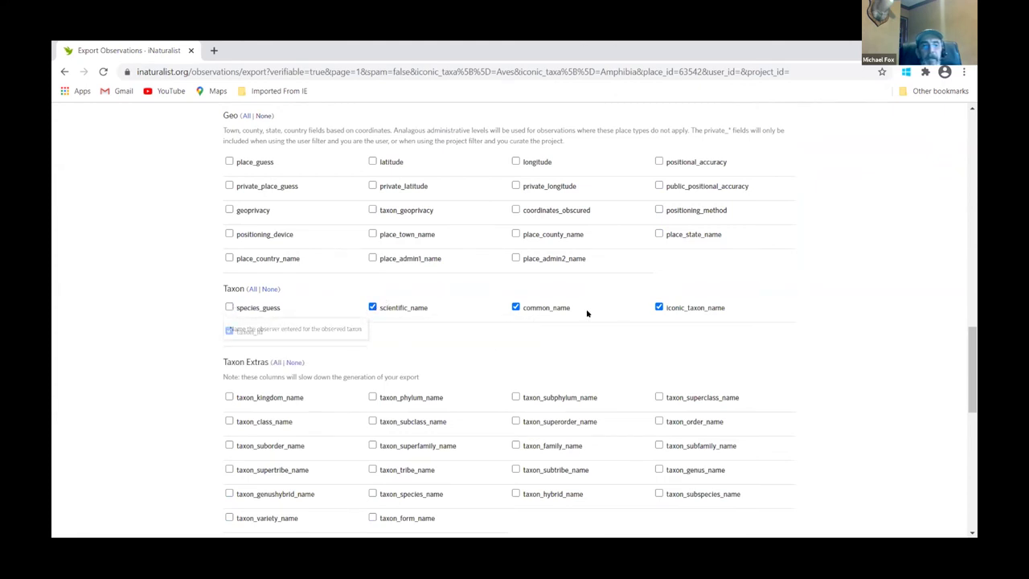
click(659, 307)
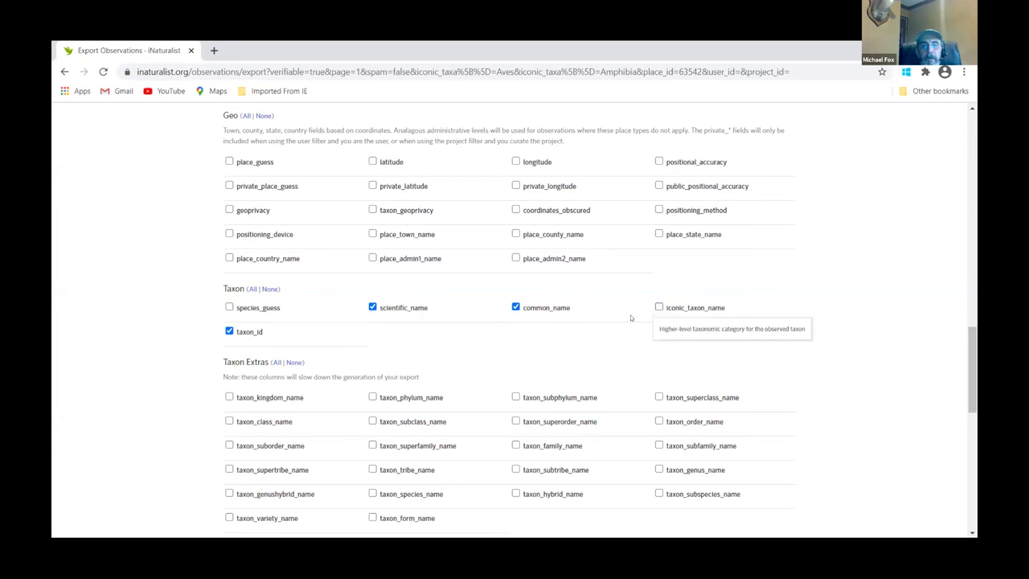
click(229, 331)
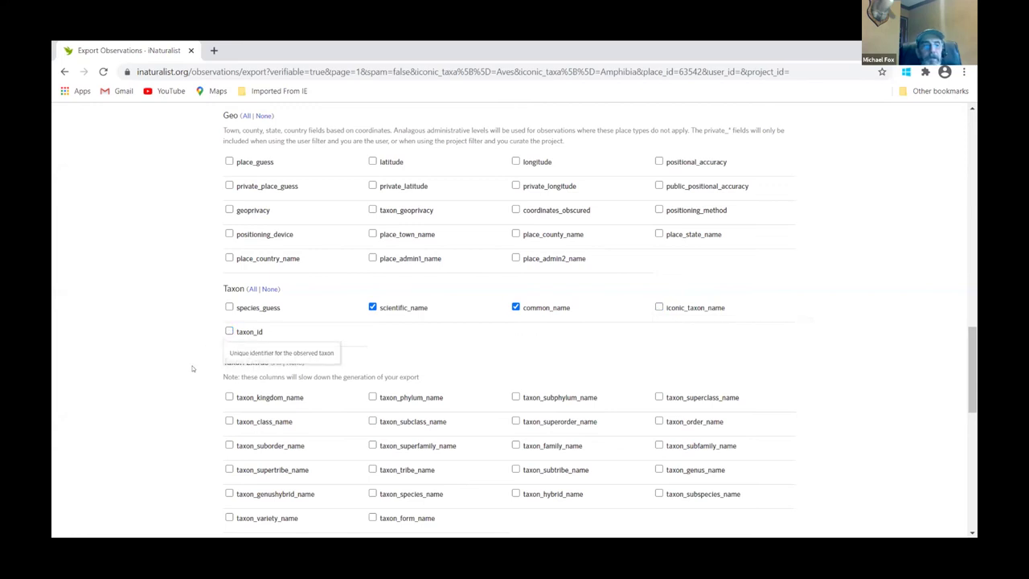
- Create the export, request the data by email, and dismiss the export progress dialog
scroll(189, 374, down, 5)
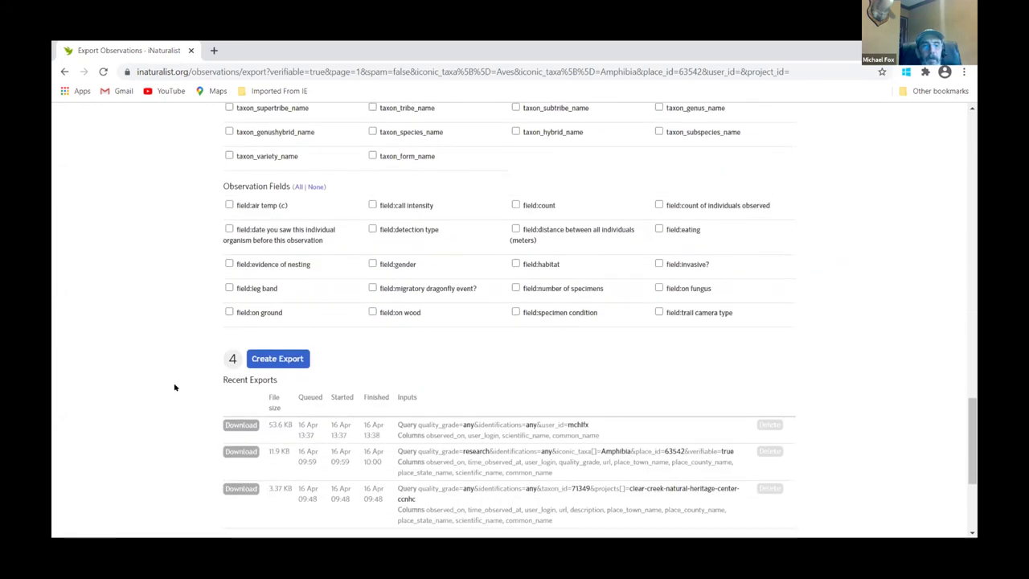
scroll(174, 387, down, 1)
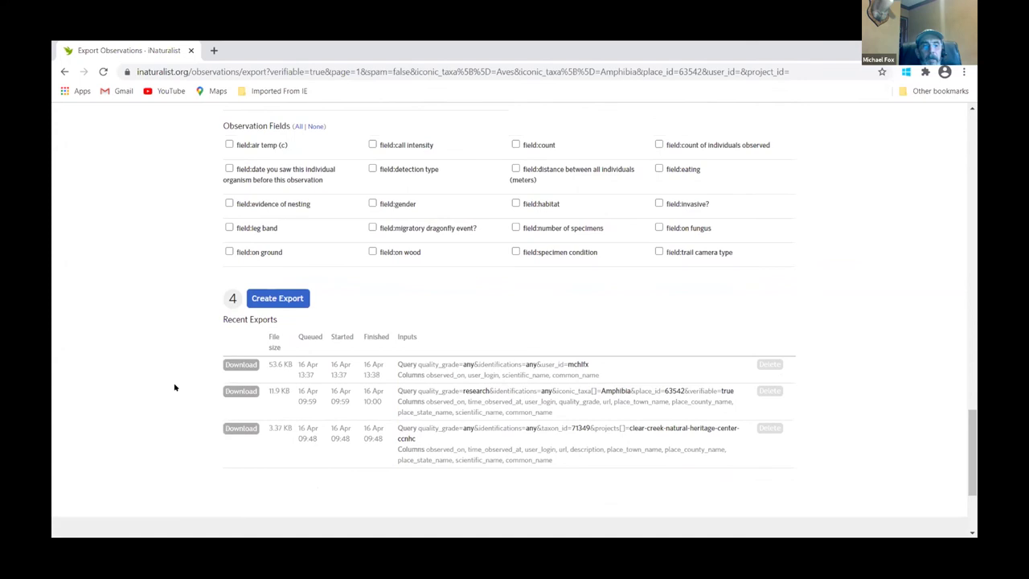
click(290, 299)
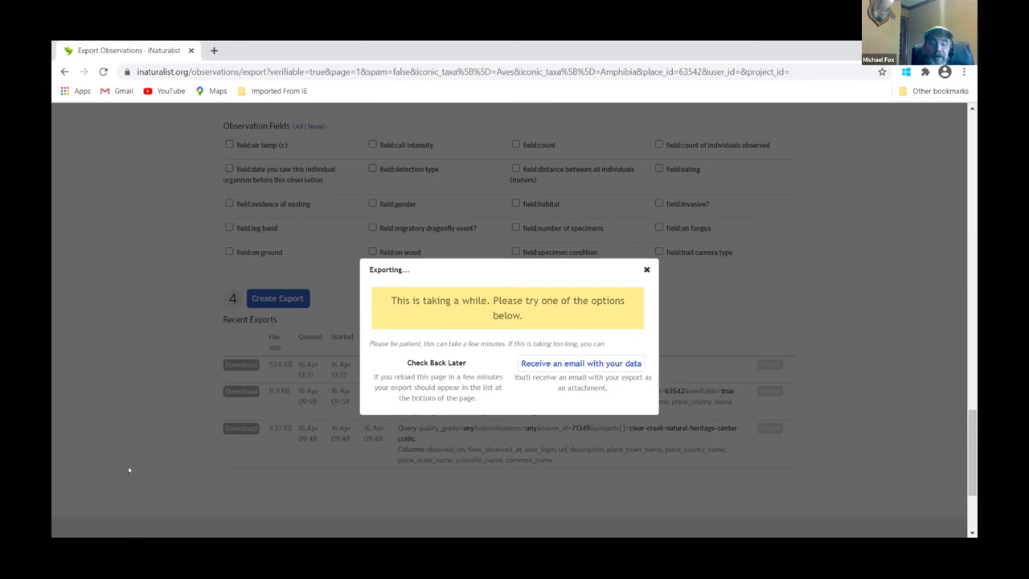
click(536, 364)
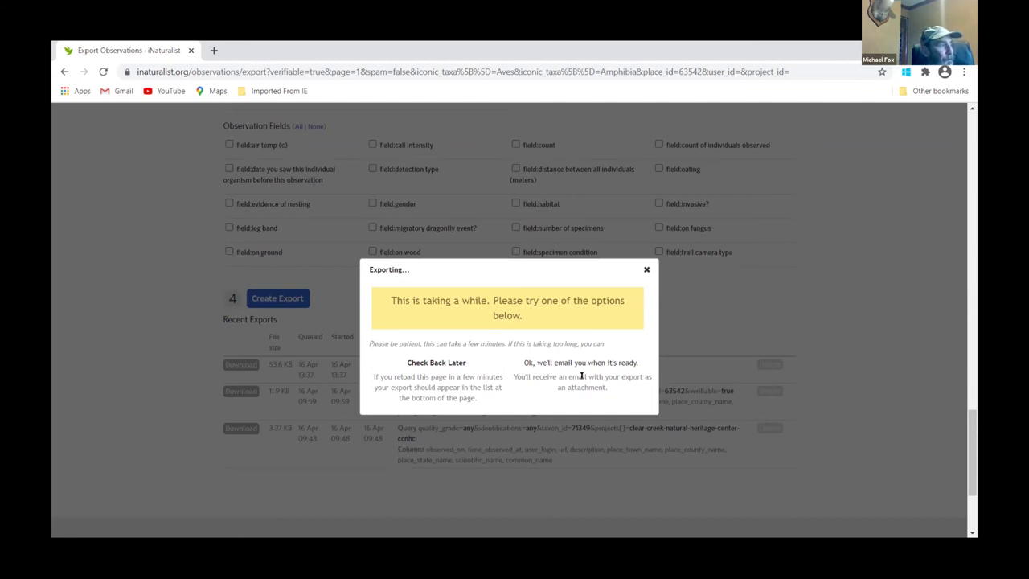
click(146, 240)
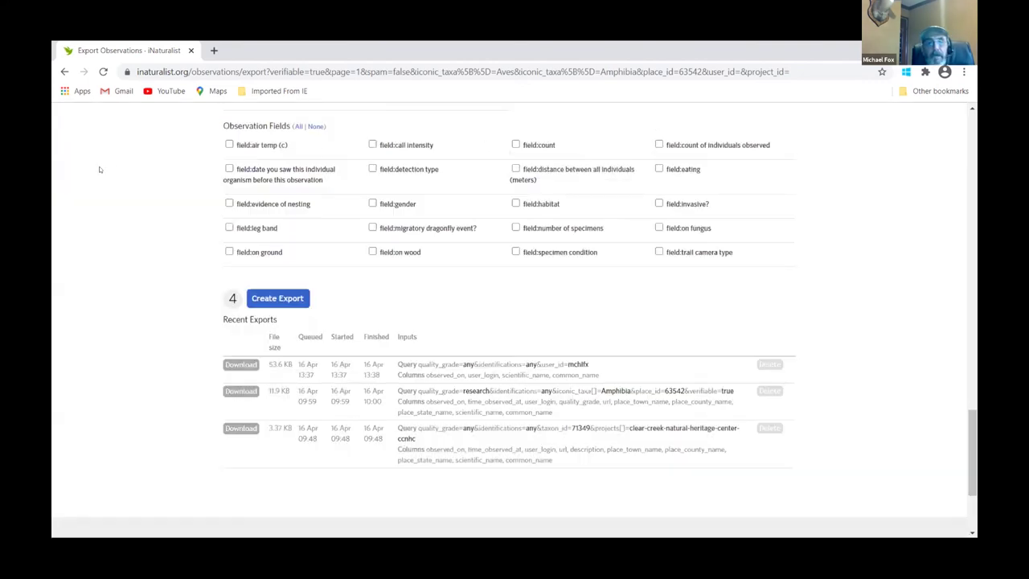
- Leave the export form and open the iNaturalist Community page listing people
scroll(99, 143, up, 10)
scroll(102, 148, up, 8)
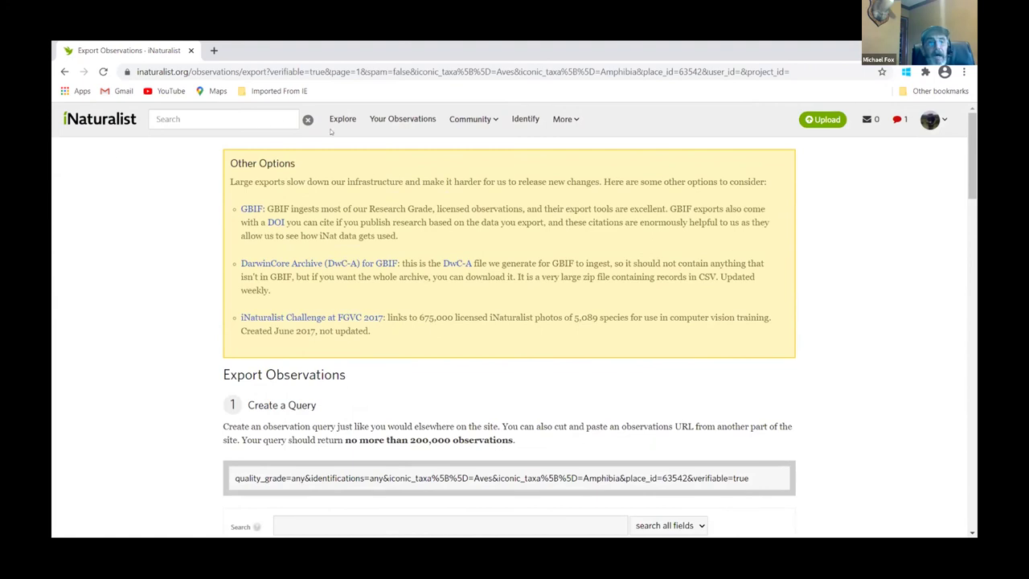
click(457, 121)
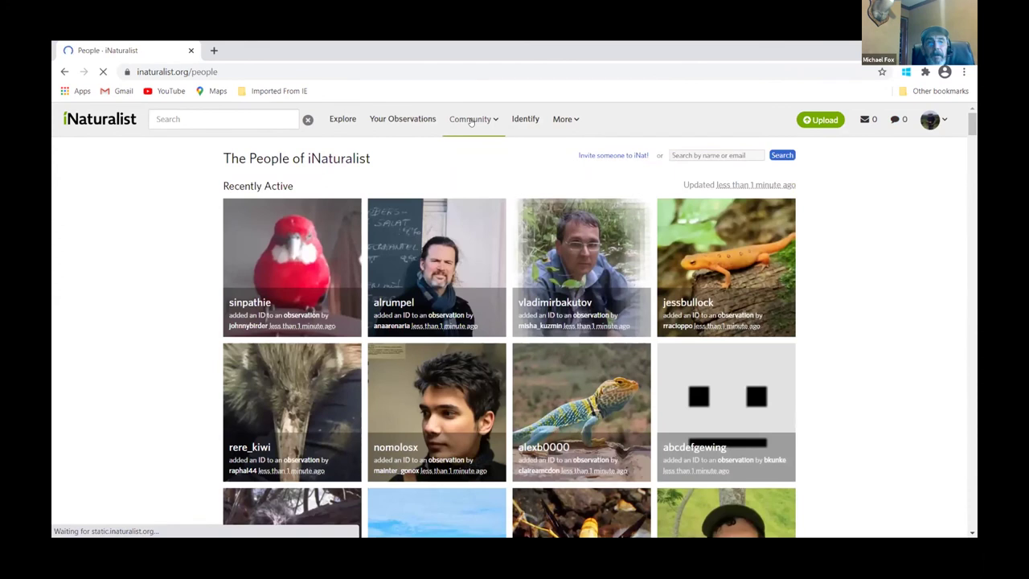
- Open the iNaturalist Projects page and search the projects for "Clear Creek natural Heritage"
click(471, 121)
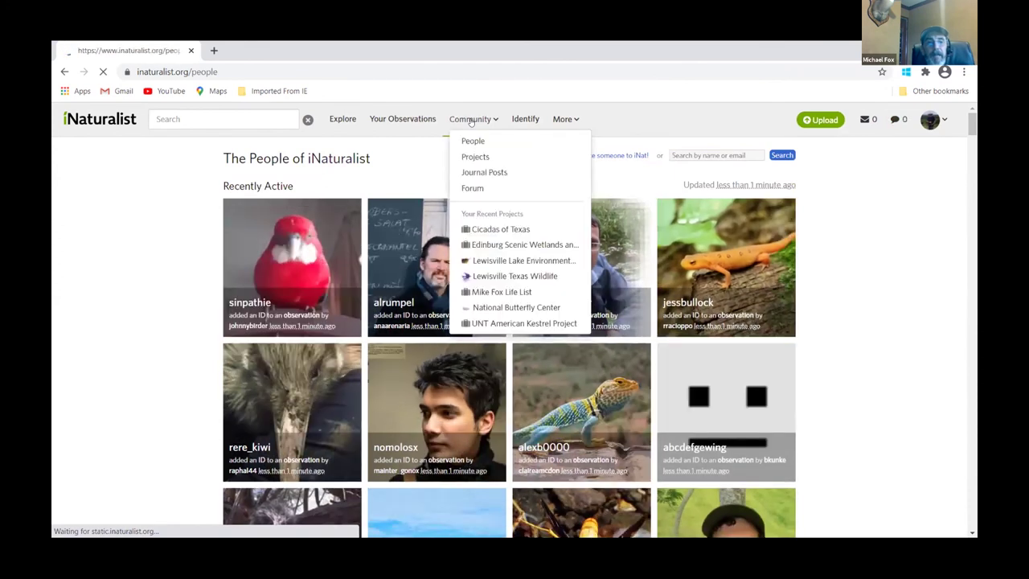
mouse_move(471, 121)
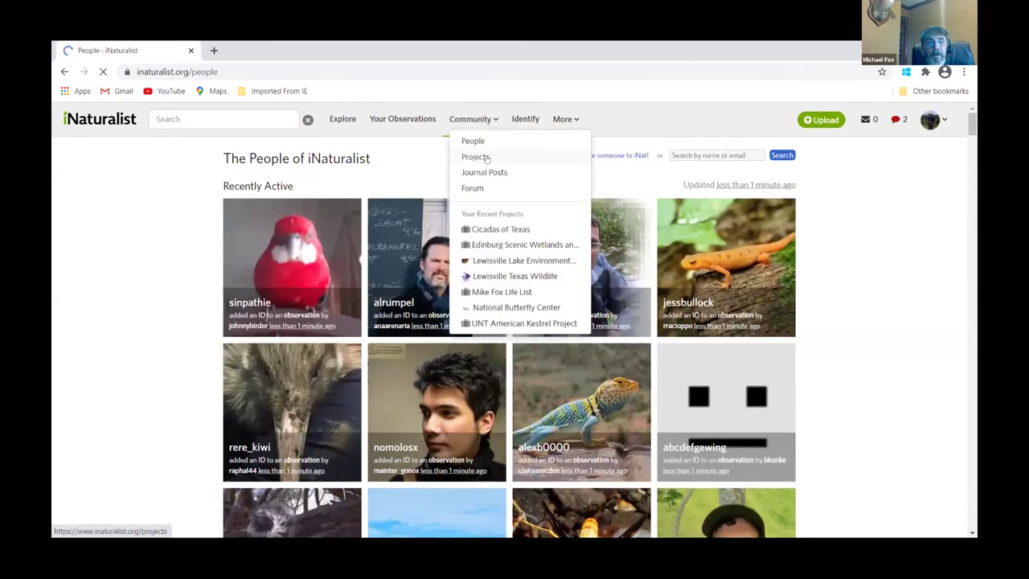
click(486, 157)
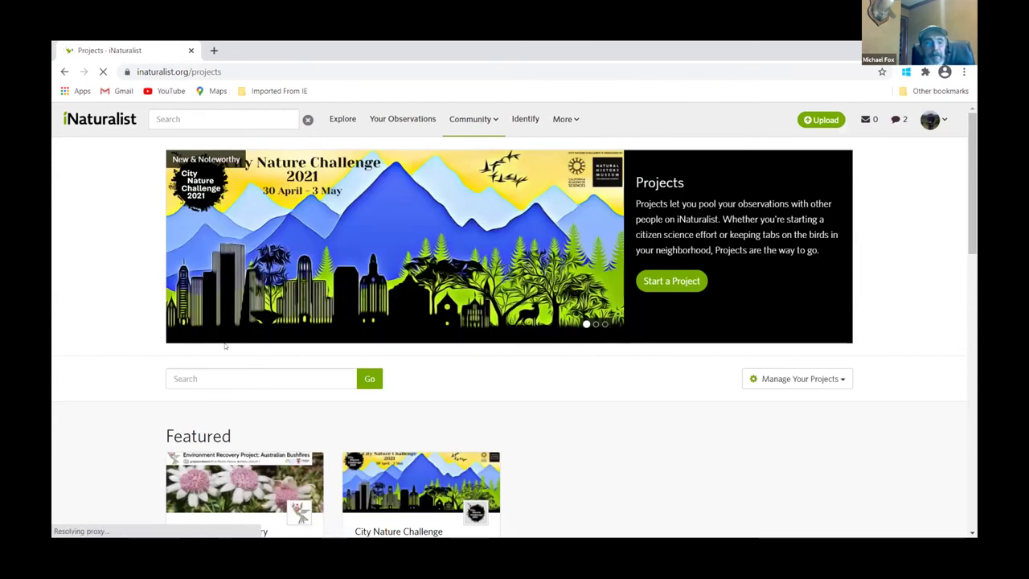
click(231, 377)
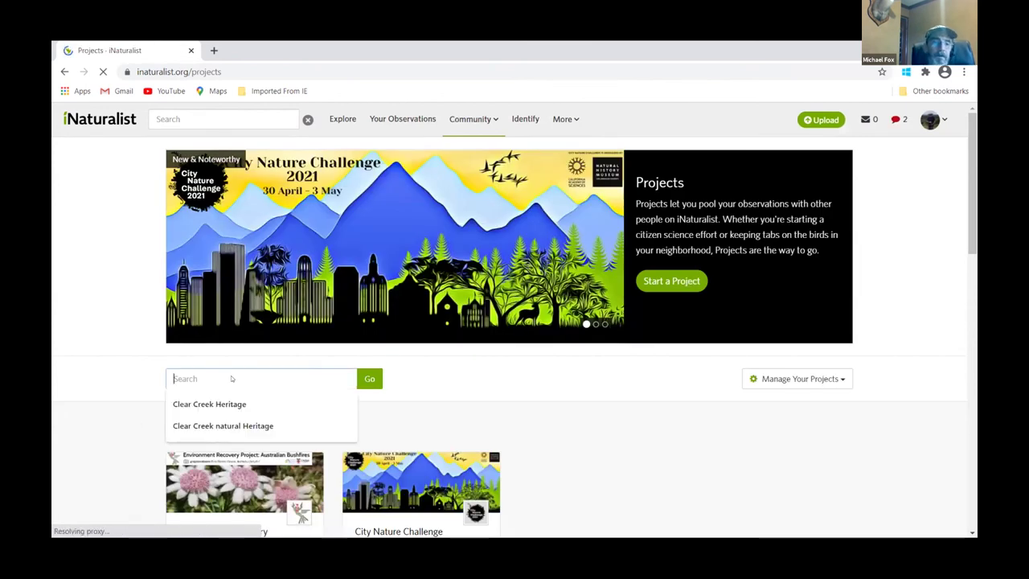
click(188, 429)
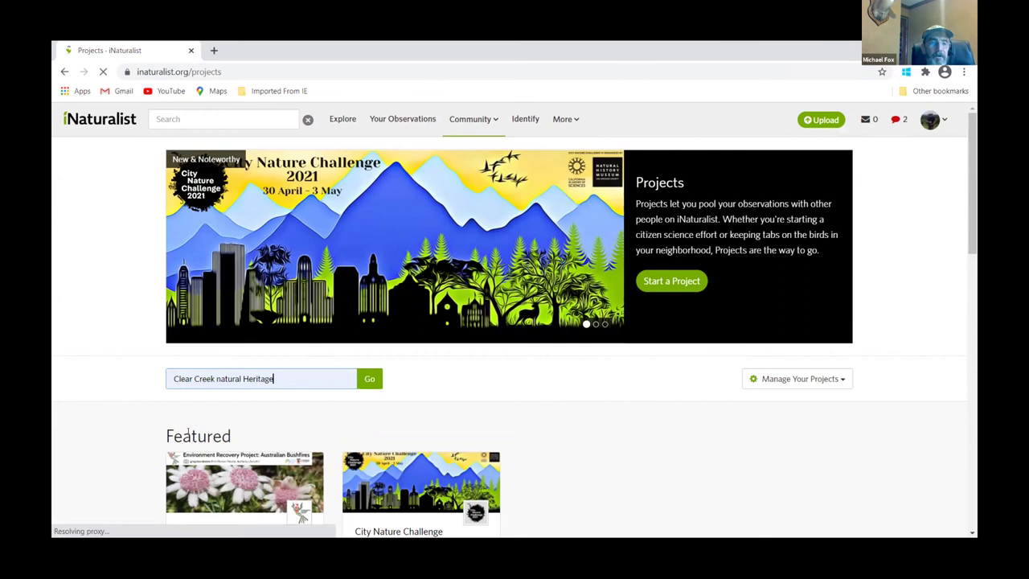
click(369, 378)
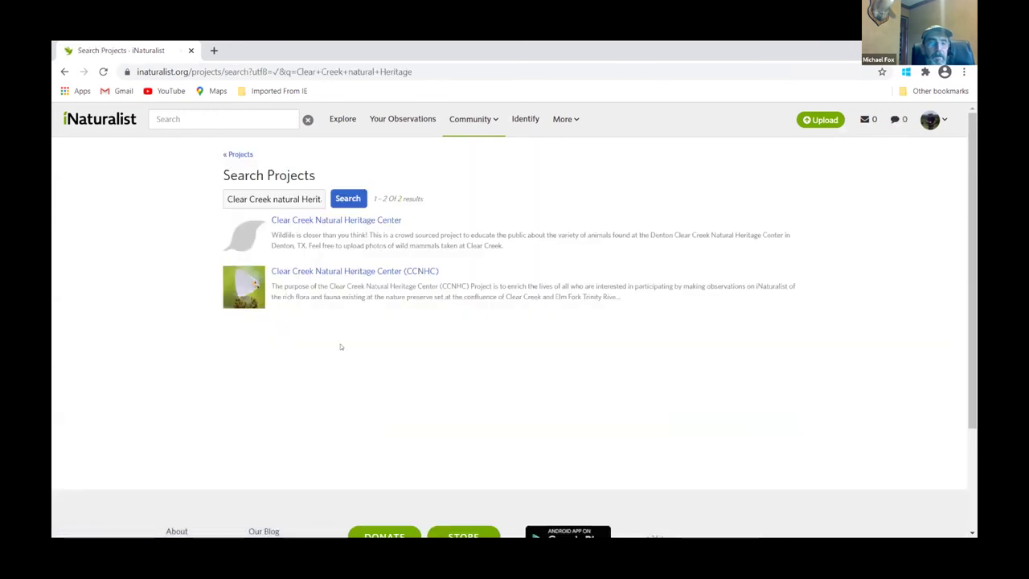
- Open the Clear Creek Natural Heritage Center (CCNHC) project and view all its observations grouped by species
click(305, 271)
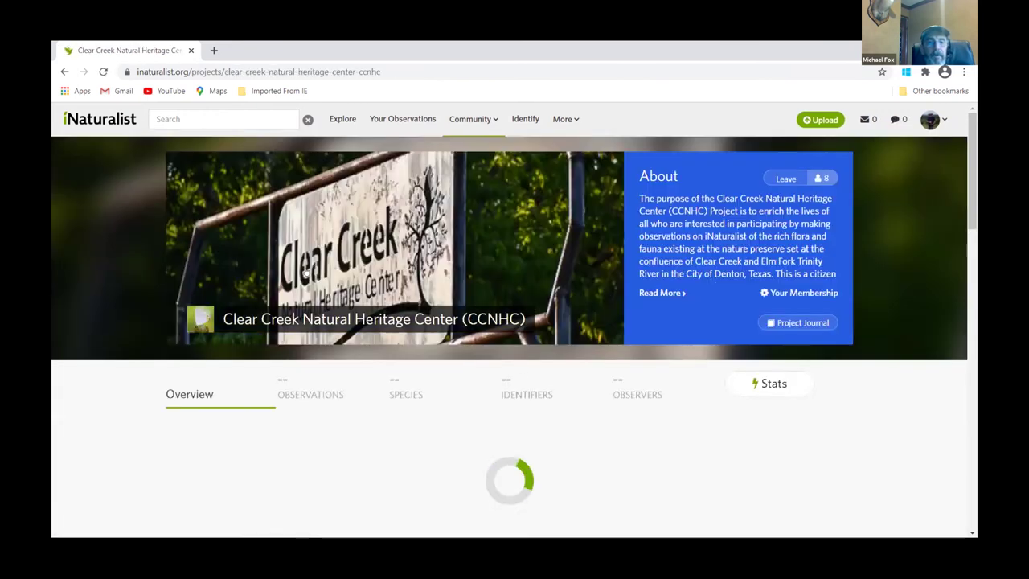
scroll(304, 277, down, 3)
scroll(297, 295, up, 2)
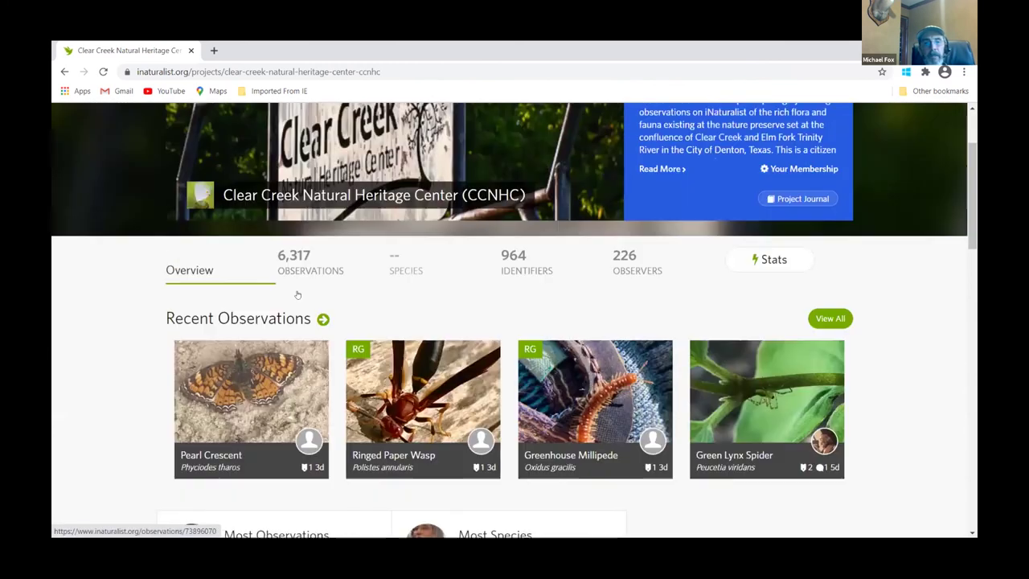
scroll(297, 295, up, 2)
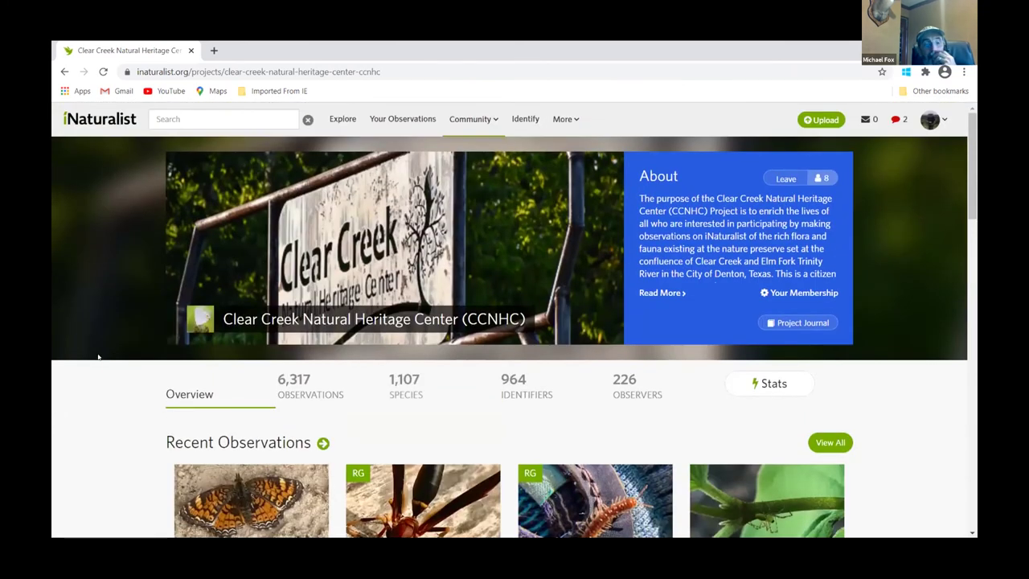
click(626, 384)
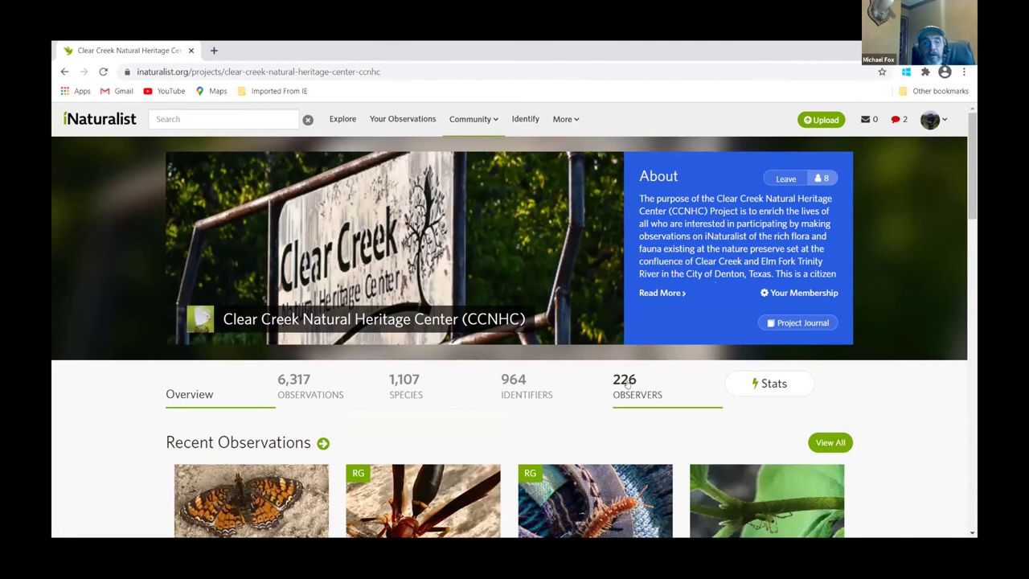
click(830, 442)
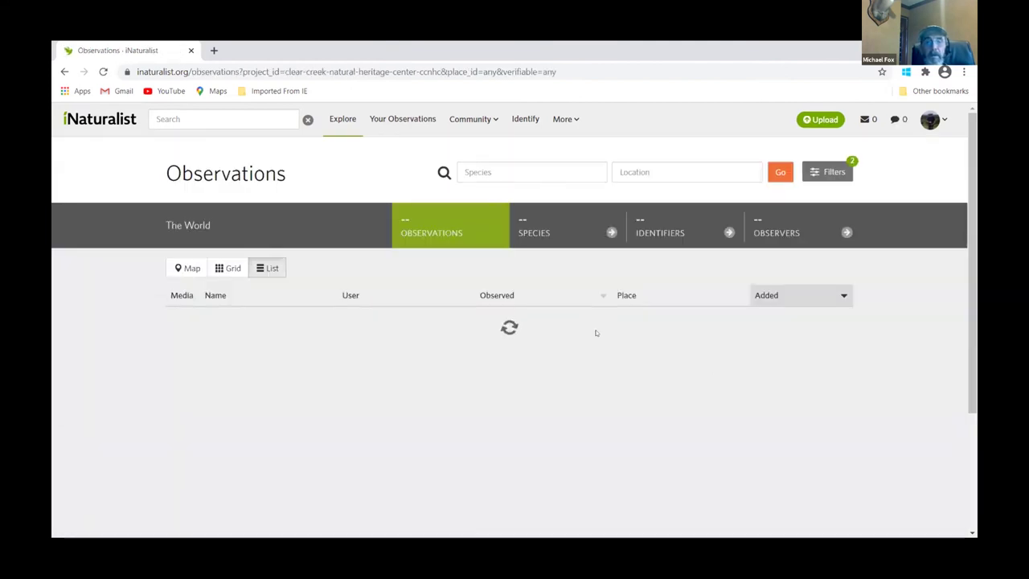
click(536, 229)
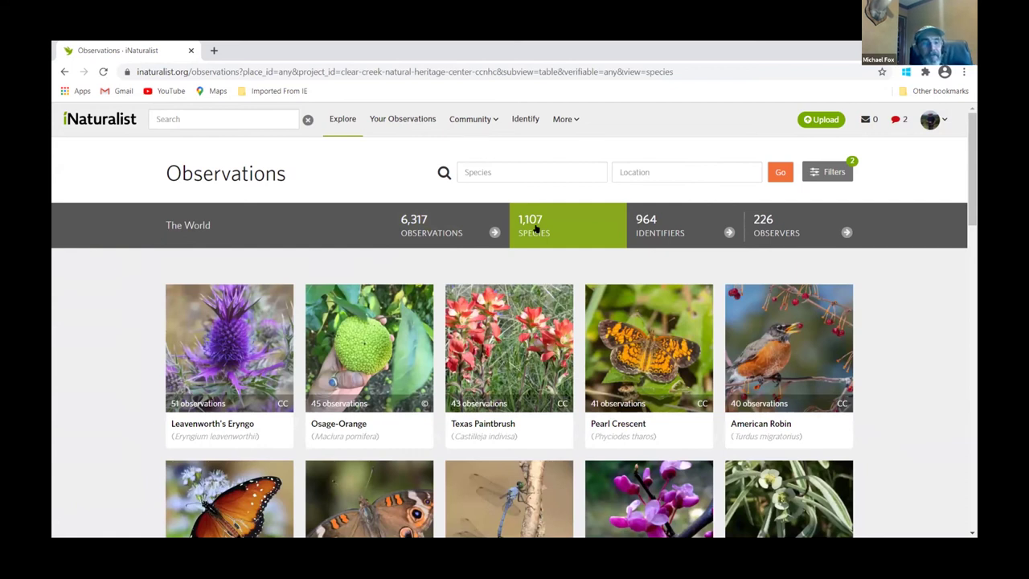
- Show the search filters for the Clear Creek project observations and open the export form for them
click(827, 174)
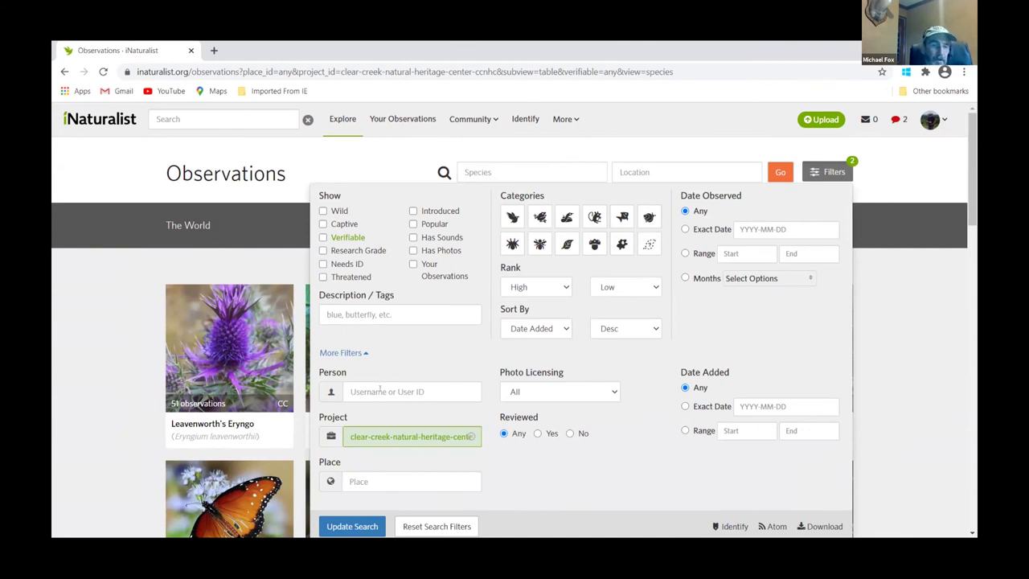
scroll(380, 389, down, 3)
scroll(723, 441, up, 2)
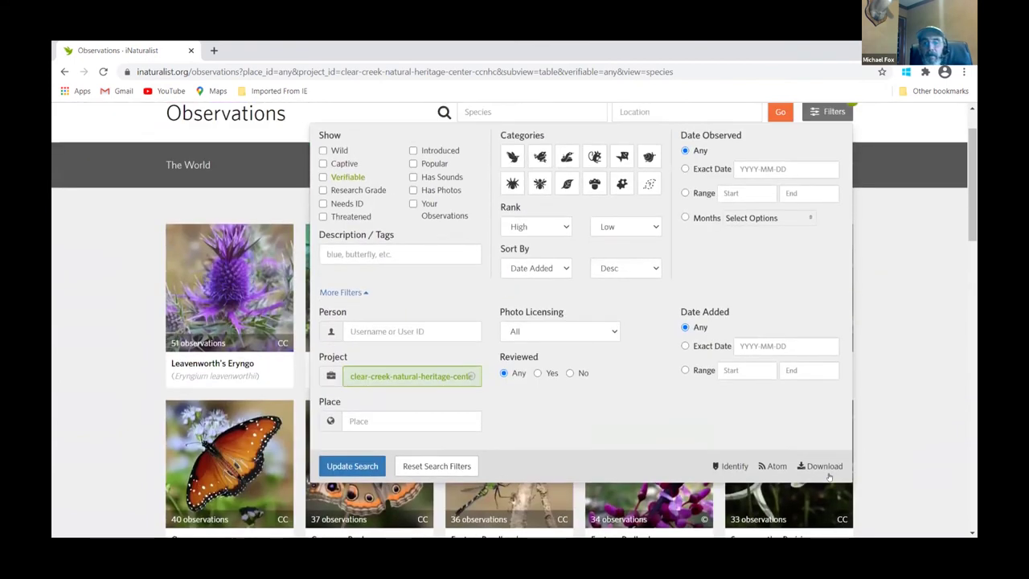
click(821, 466)
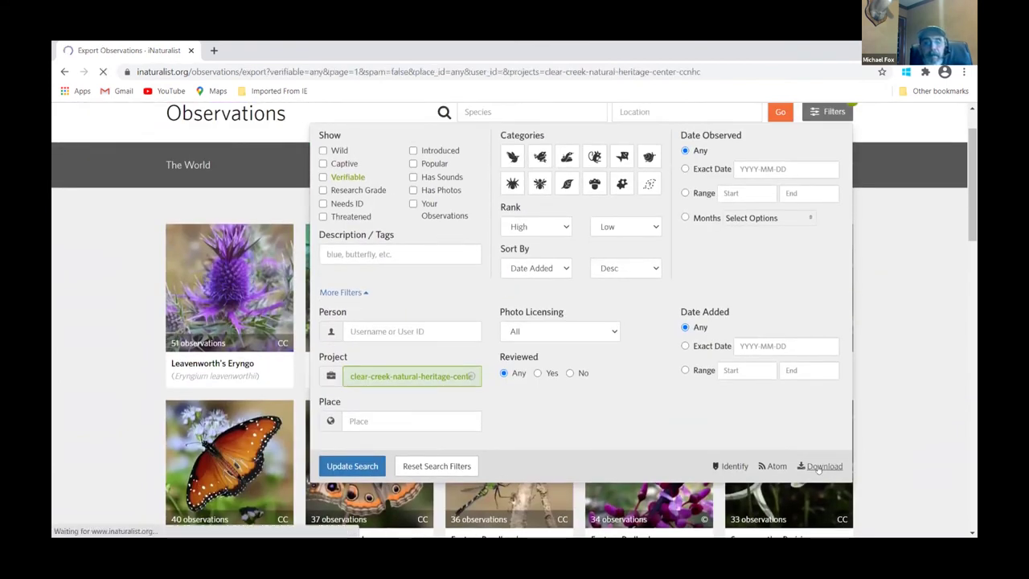
- Clear all Basic export columns and include only observed_on
scroll(183, 411, down, 2)
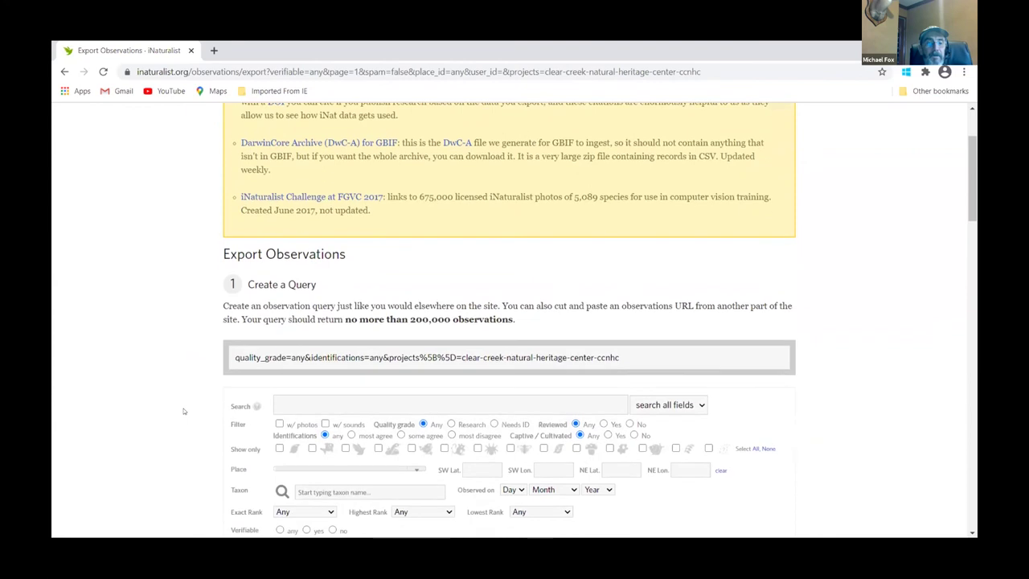
scroll(183, 410, down, 6)
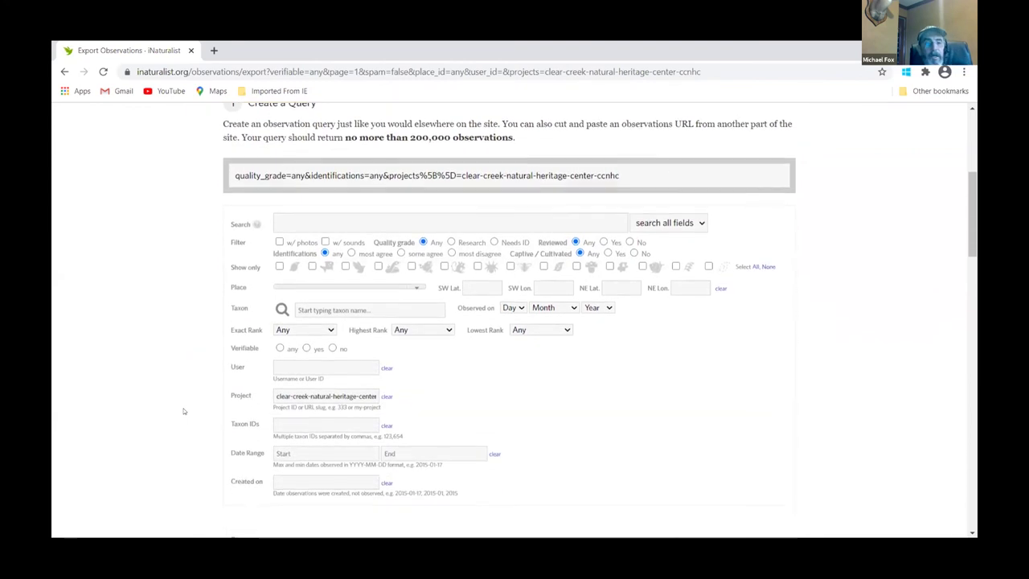
scroll(184, 411, down, 1)
scroll(183, 411, down, 3)
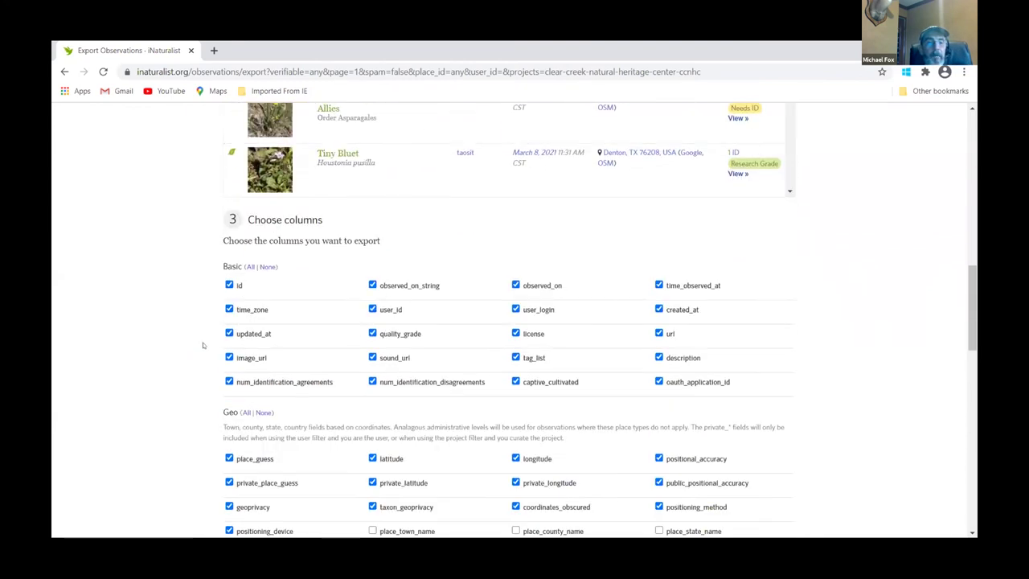
click(267, 266)
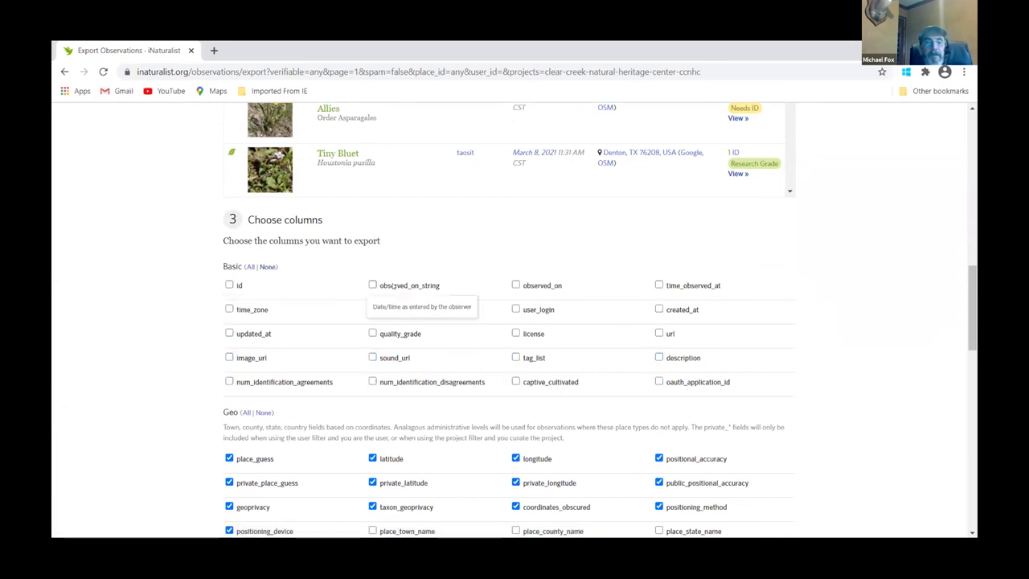
click(515, 284)
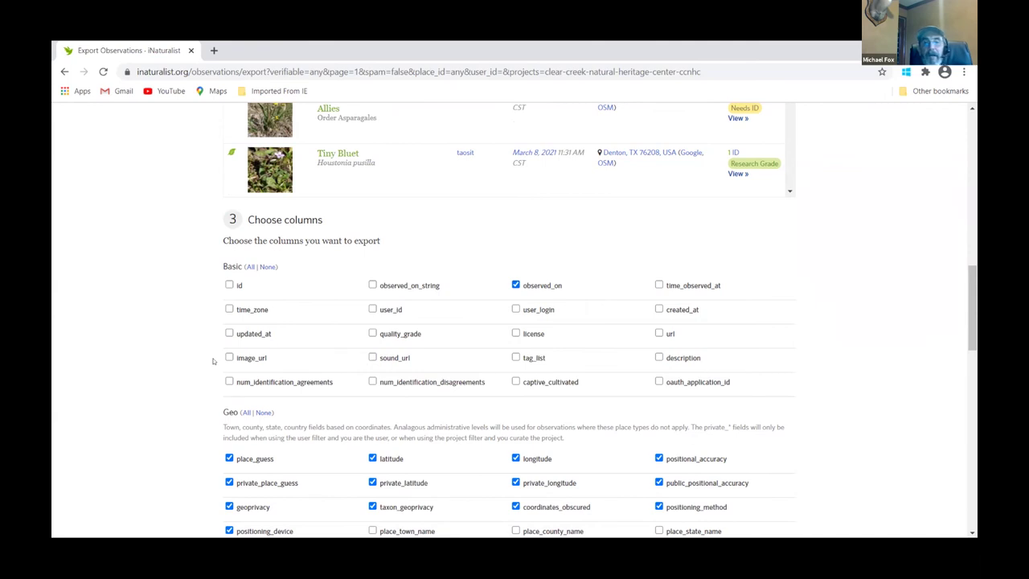
- Clear all Geo export columns and include only place_town_name, place_county_name and place_state_name
scroll(213, 361, down, 3)
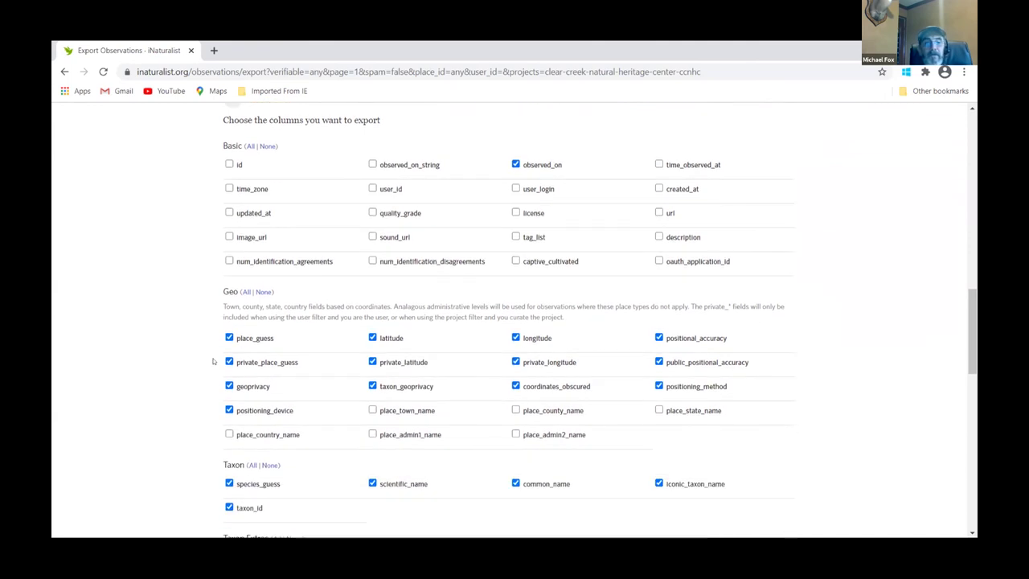
scroll(213, 361, down, 1)
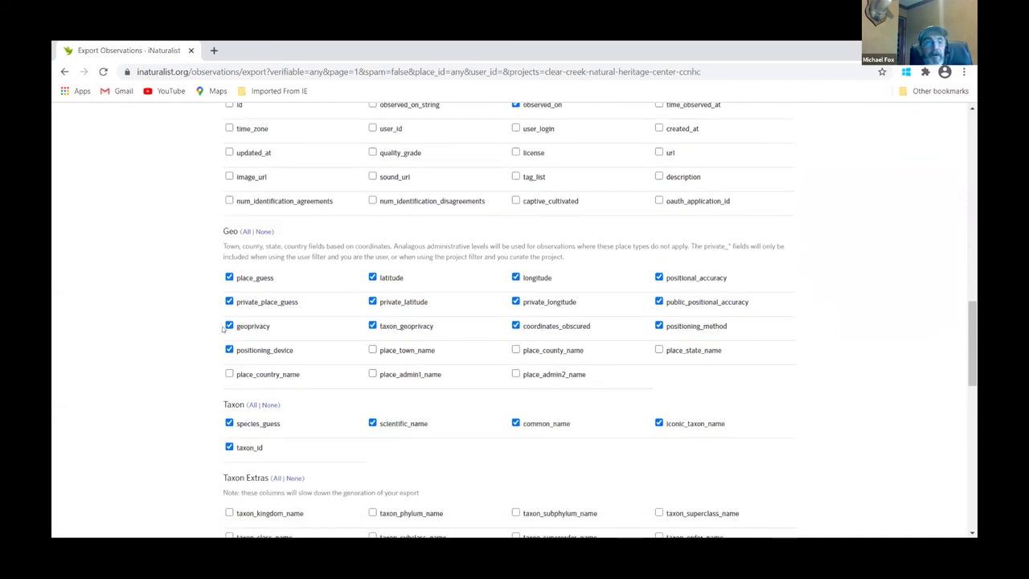
click(263, 232)
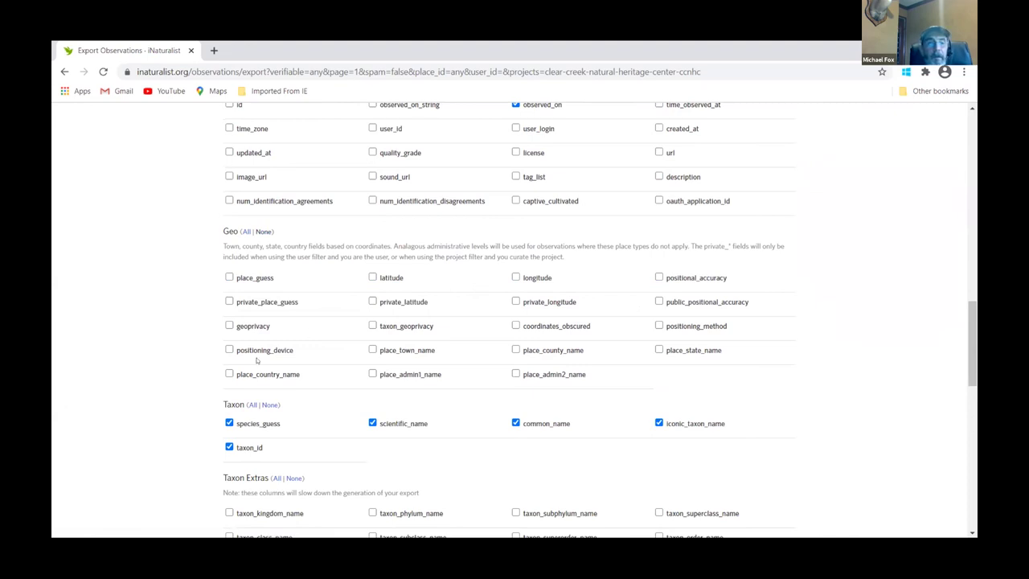
scroll(199, 414, down, 2)
scroll(199, 414, down, 1)
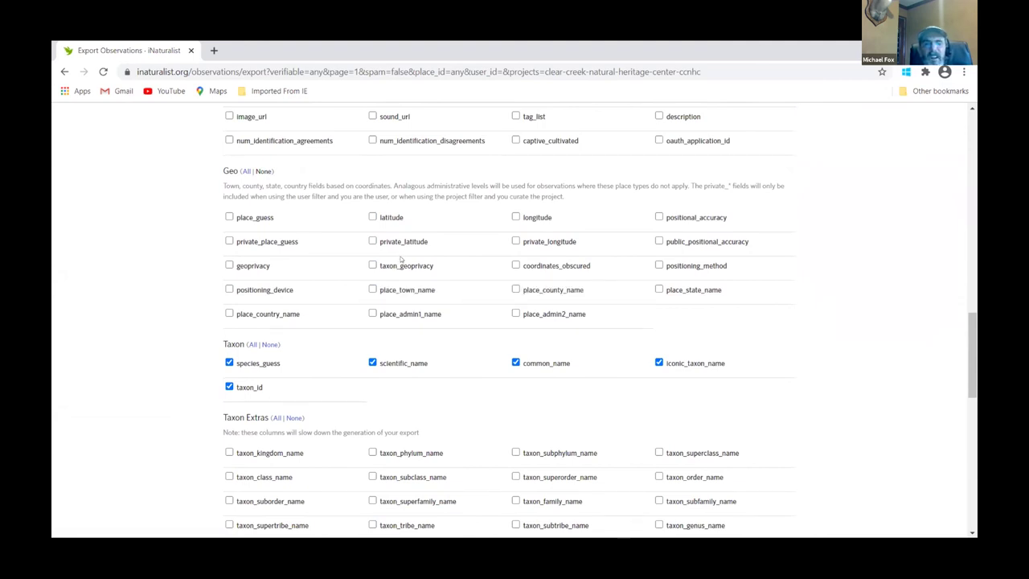
click(372, 289)
click(516, 290)
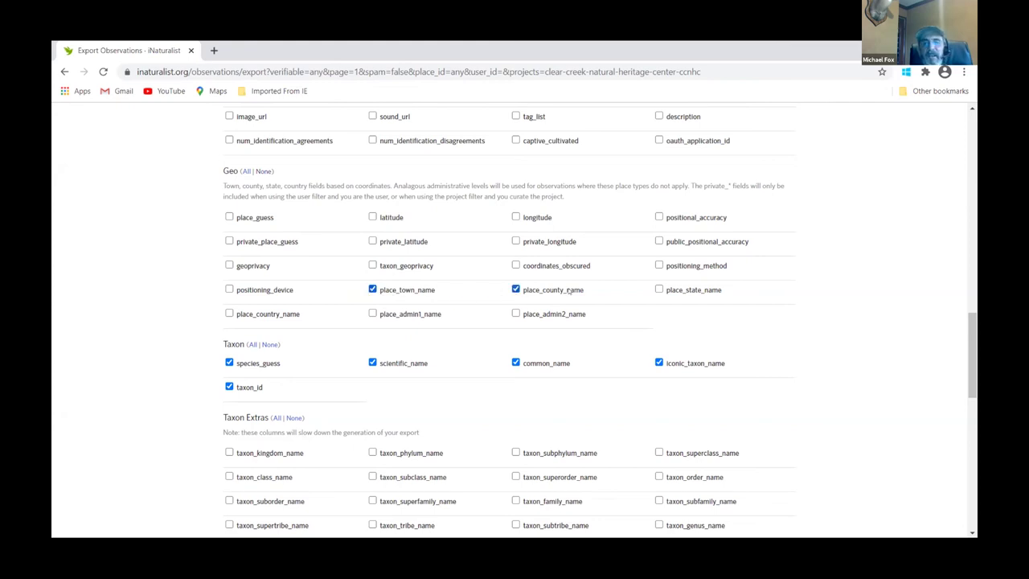
click(659, 290)
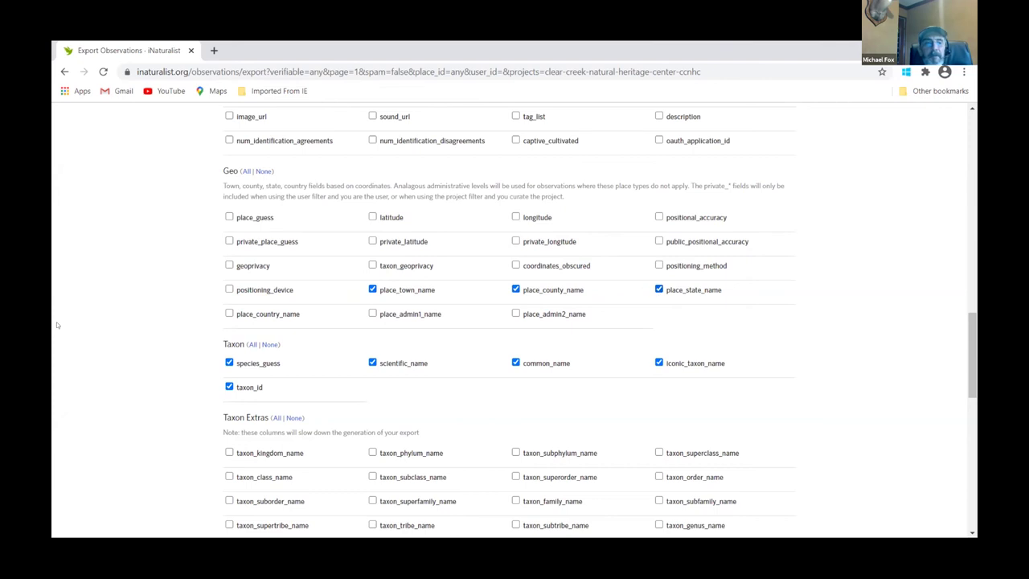
- Clear all Taxon export columns and include only scientific_name and common_name
scroll(56, 325, down, 2)
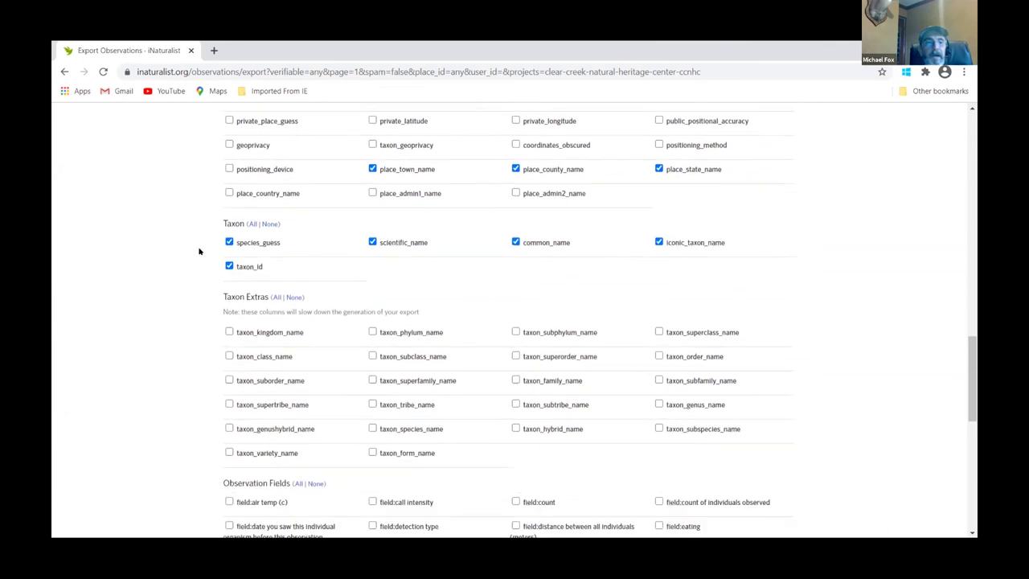
click(266, 224)
click(372, 242)
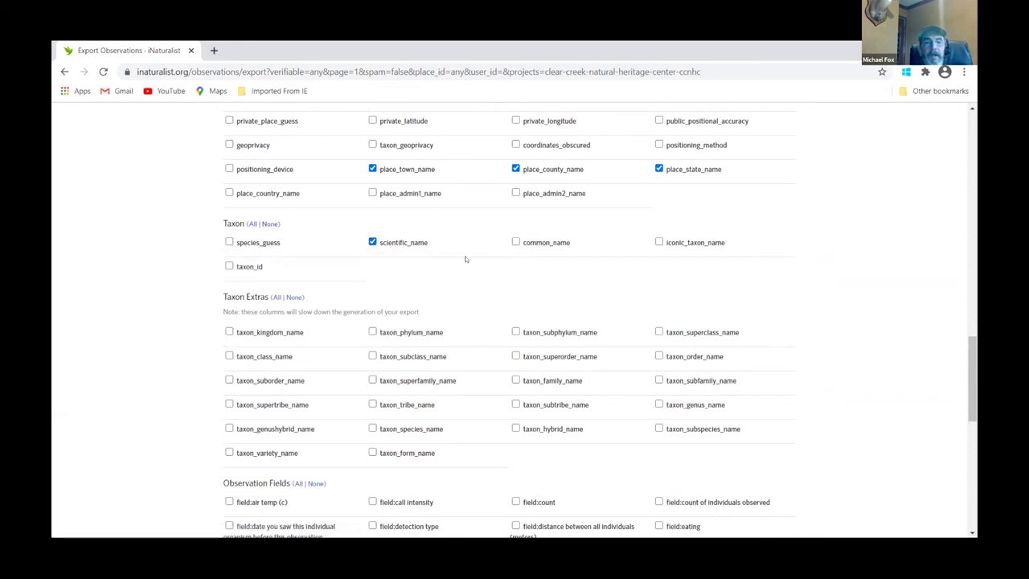
click(516, 242)
- Create the Clear Creek project export, request the data by email, and dismiss the progress dialog
scroll(83, 340, down, 4)
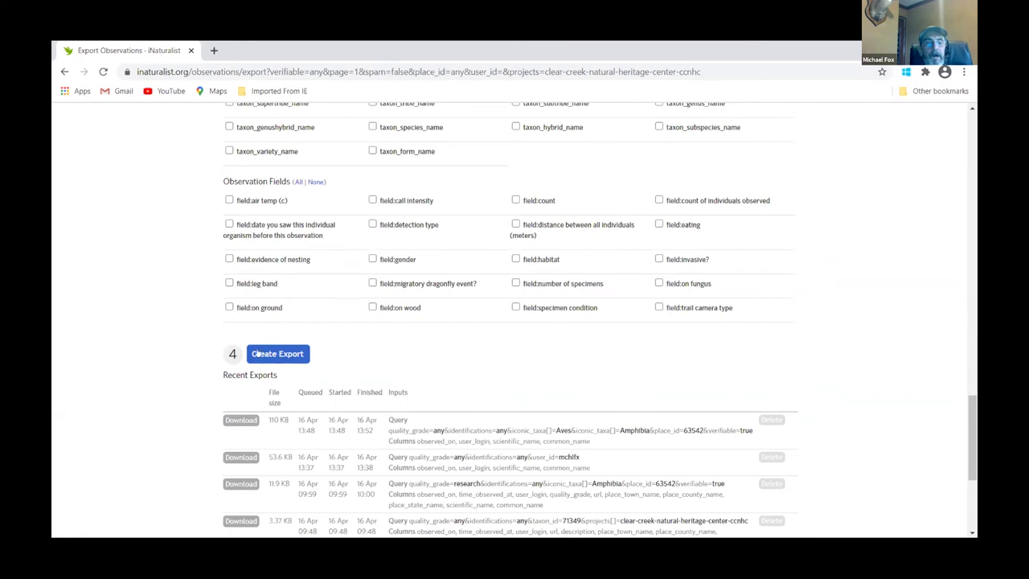
click(257, 353)
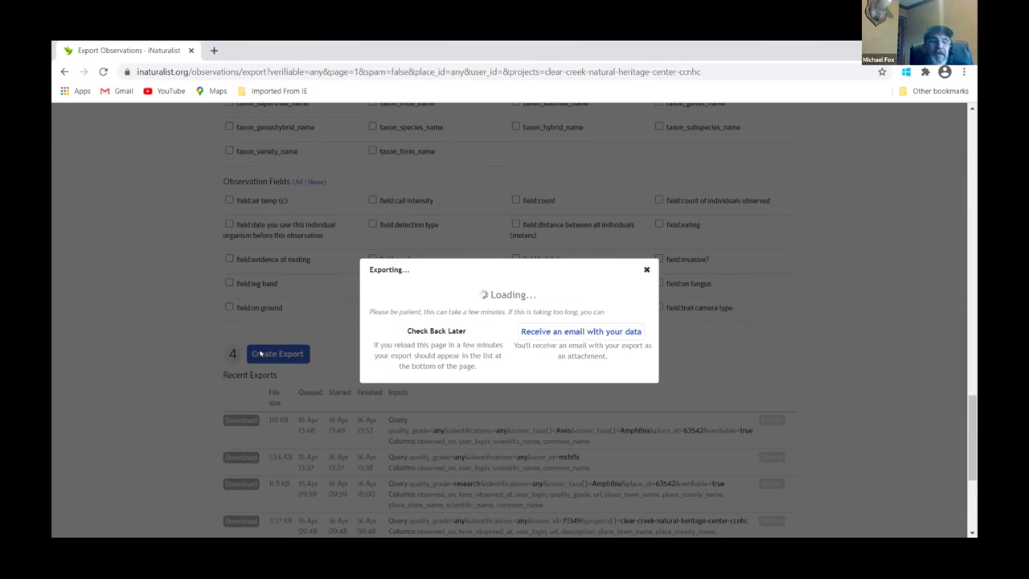
click(585, 333)
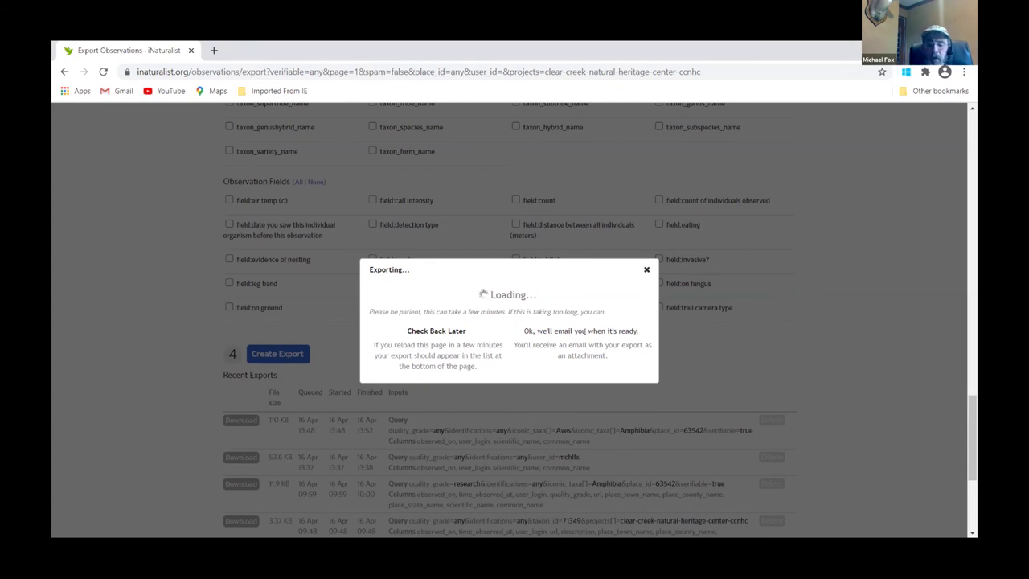
click(129, 275)
- Leave the export form and review the list of your own observations
scroll(128, 275, up, 20)
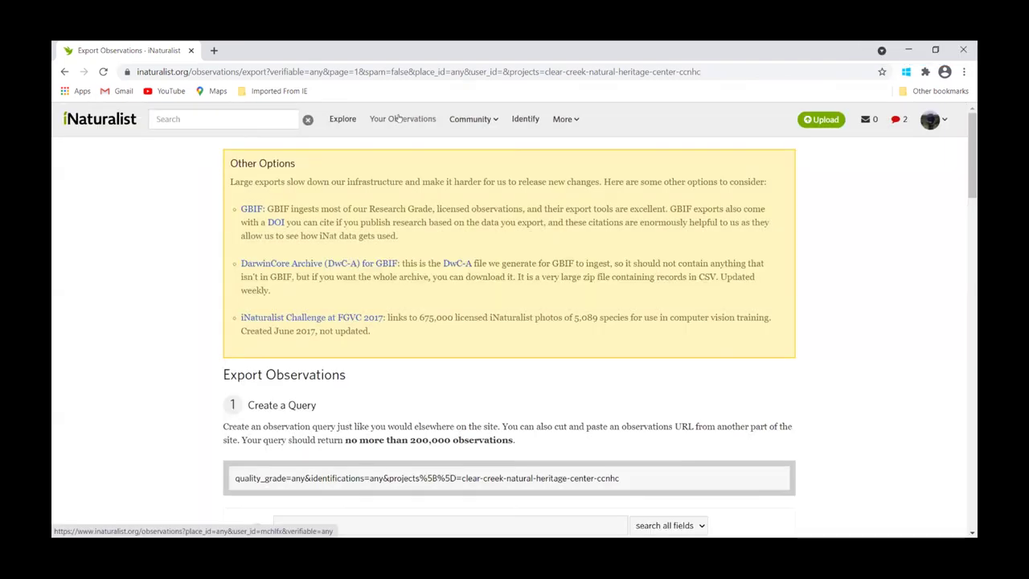
click(397, 117)
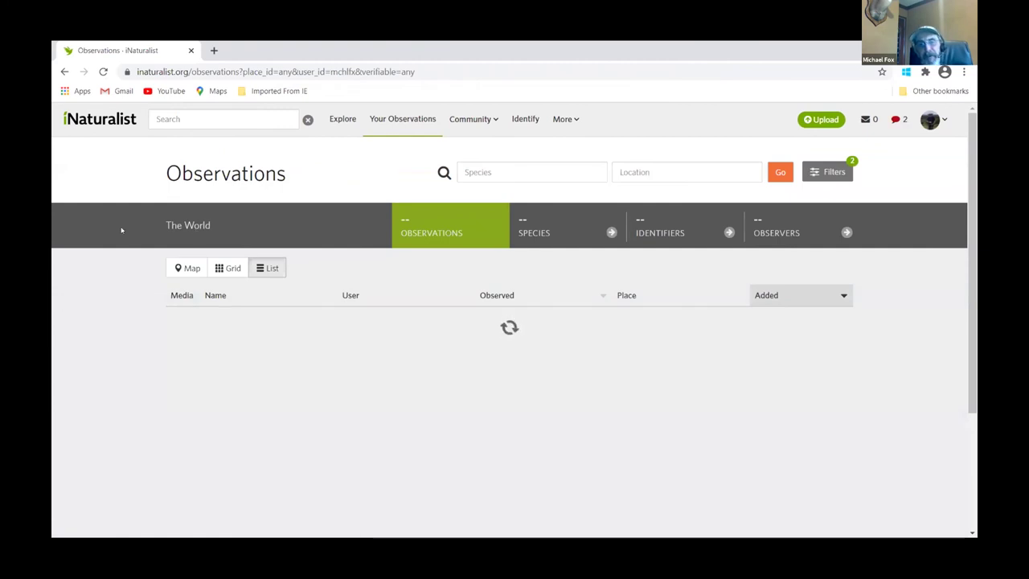
scroll(122, 231, down, 2)
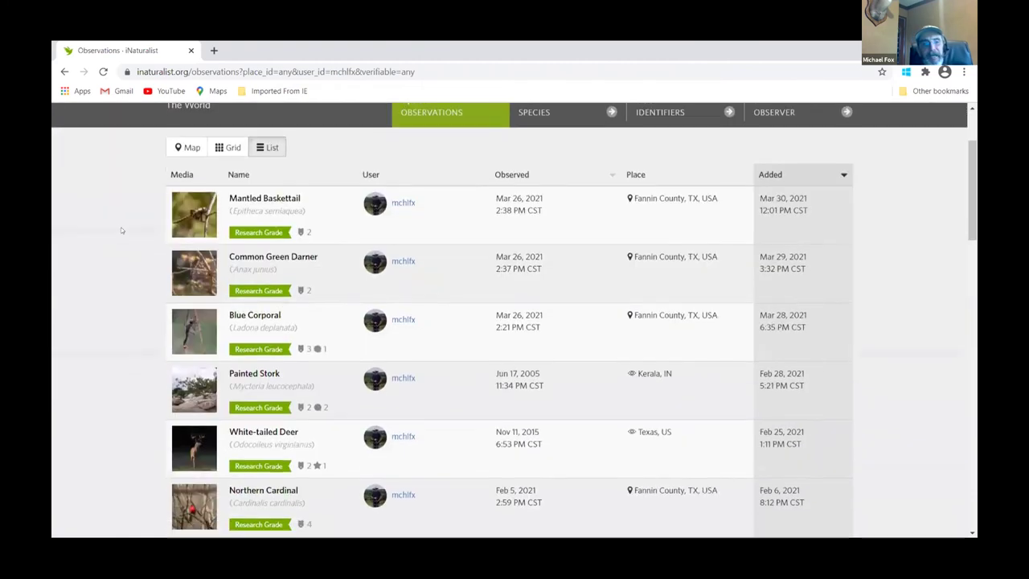
scroll(121, 231, up, 2)
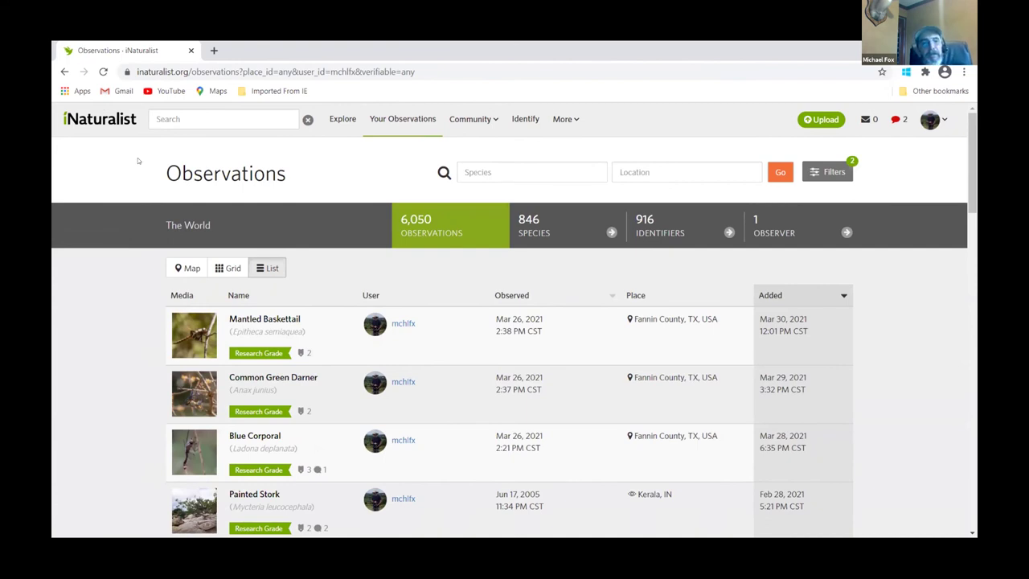
- Check the newest activity notifications on your account and close their list
scroll(137, 161, down, 2)
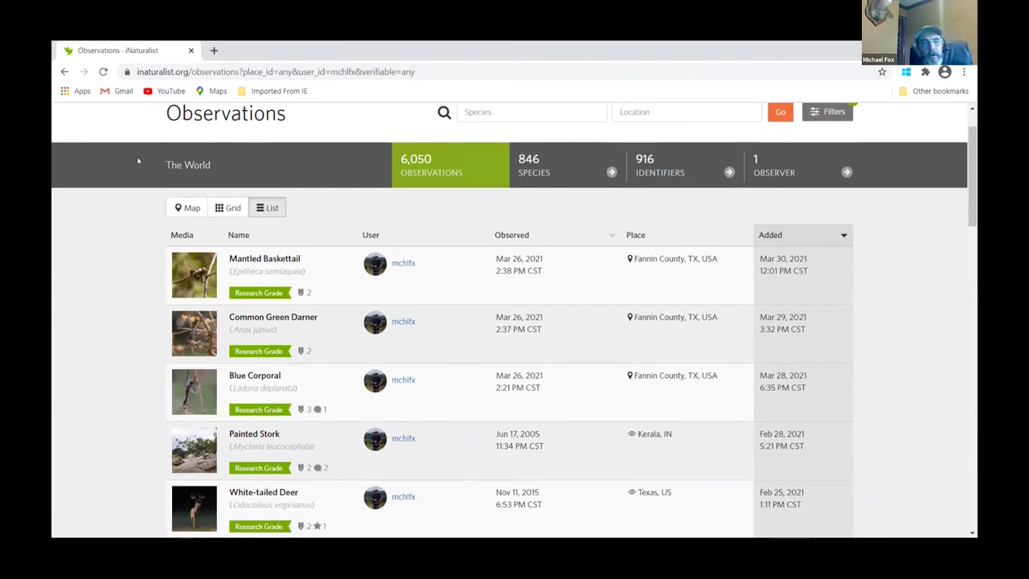
scroll(137, 161, up, 2)
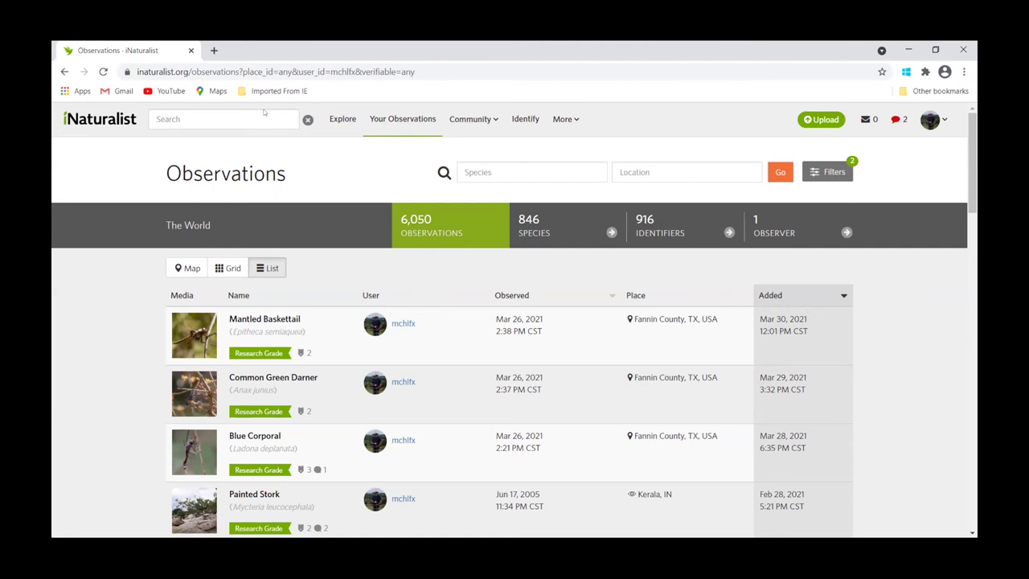
click(895, 119)
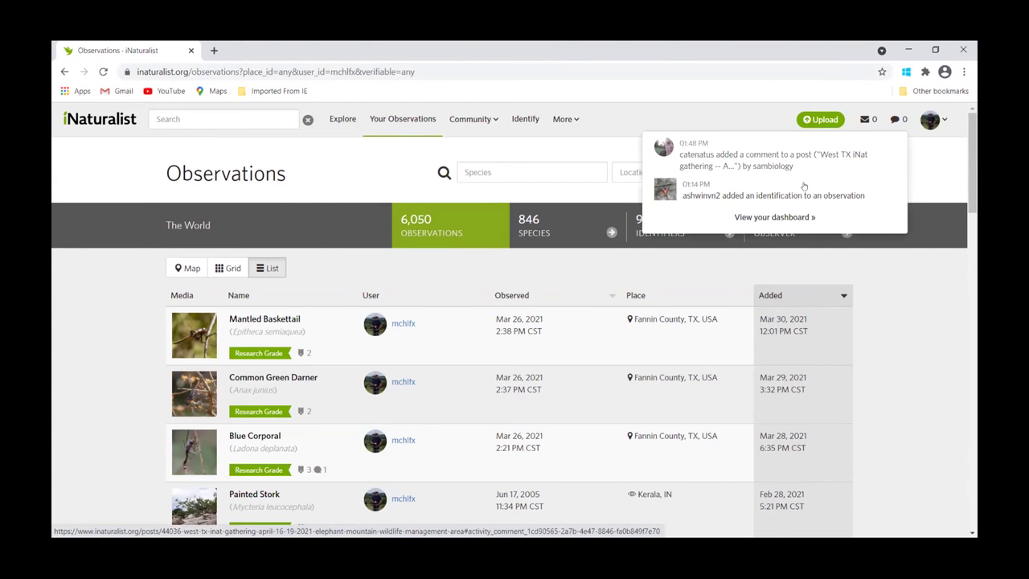
click(887, 274)
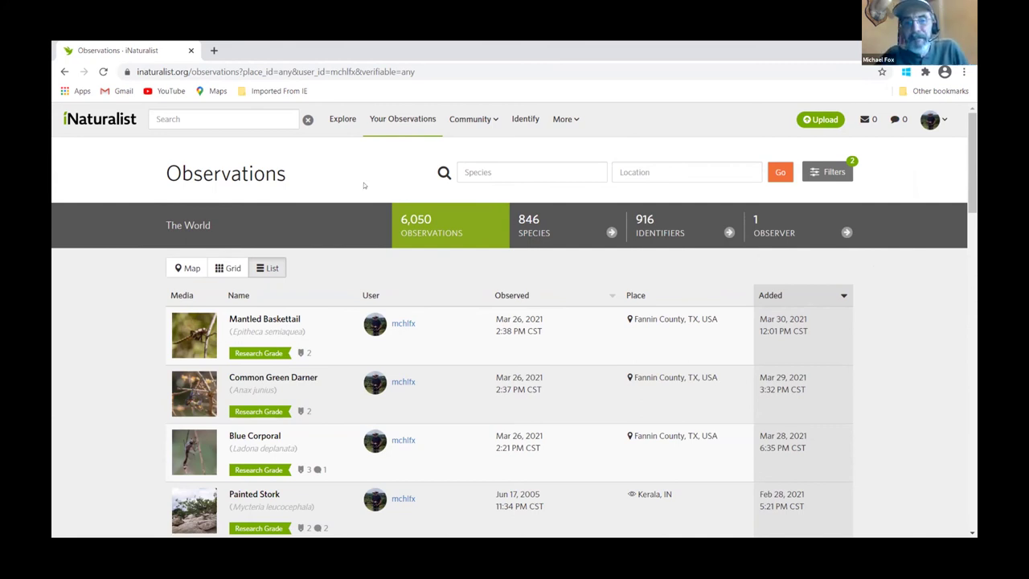
- Reload your own observations and open the Lewisville Texas Wildlife project from your recent projects
click(405, 118)
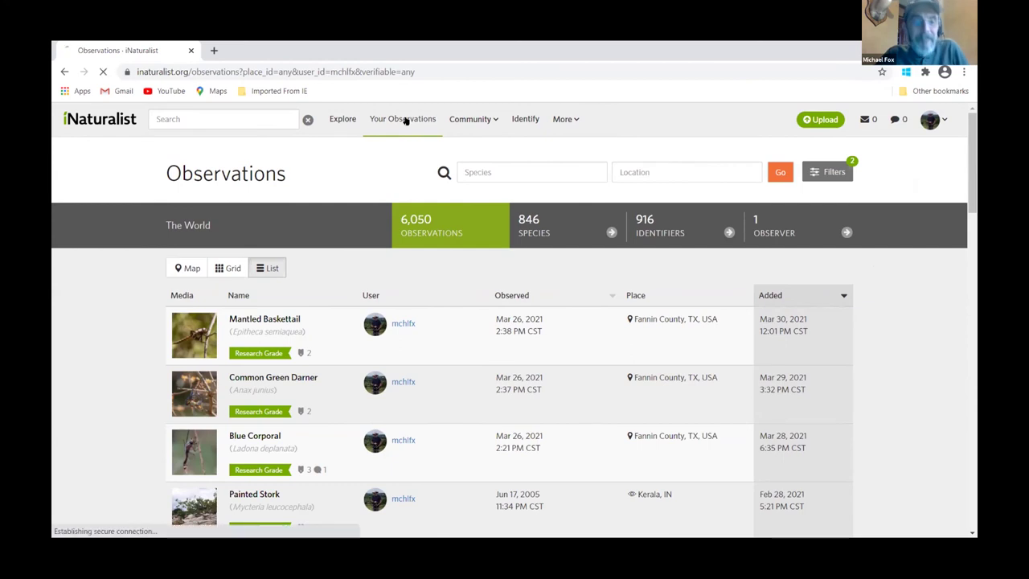
mouse_move(472, 119)
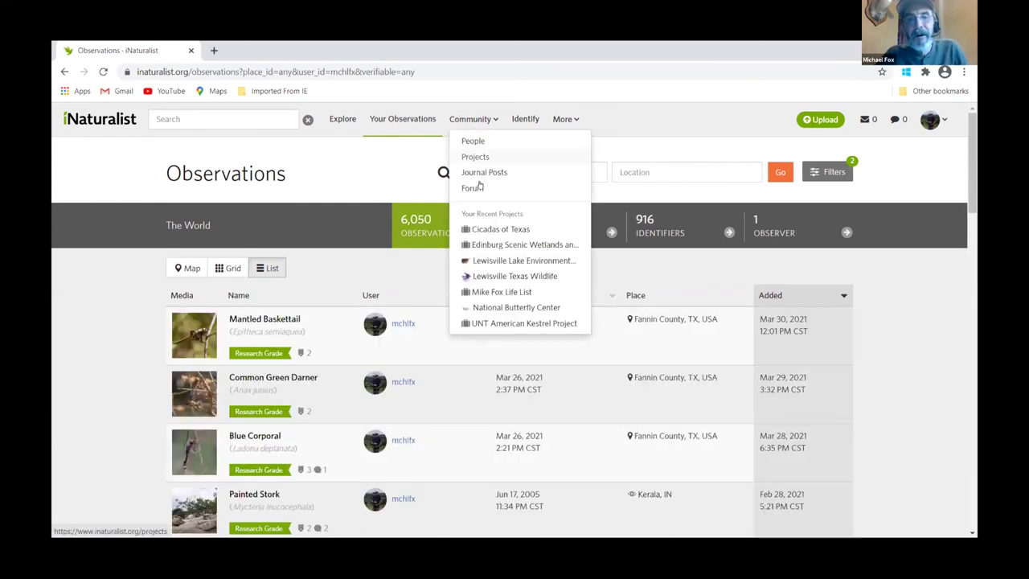
click(486, 274)
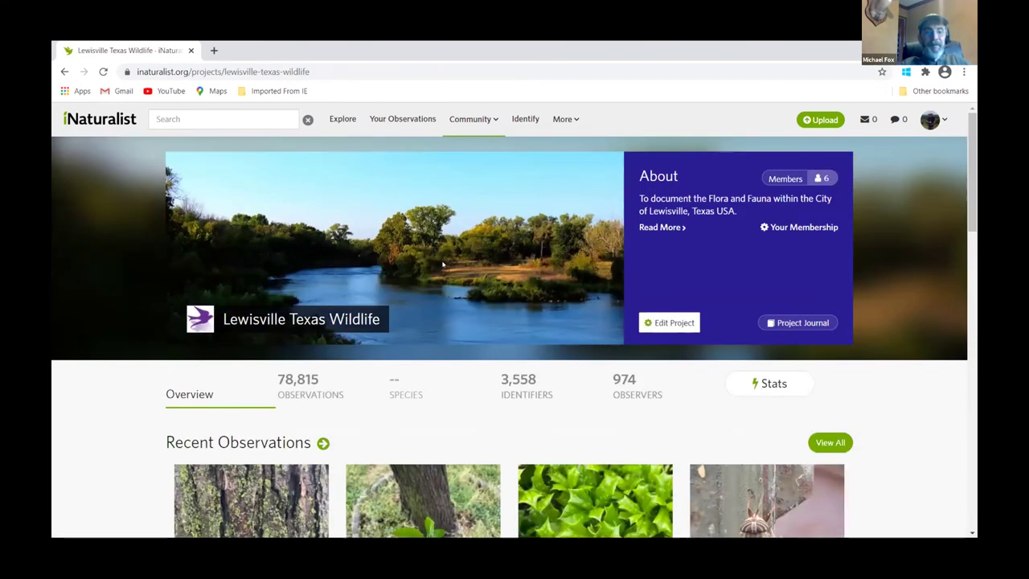
- Examine the Lewisville Texas Wildlife project's recent observations, leaderboards and the spread of records on its observation map
scroll(442, 269, down, 1)
scroll(442, 269, down, 5)
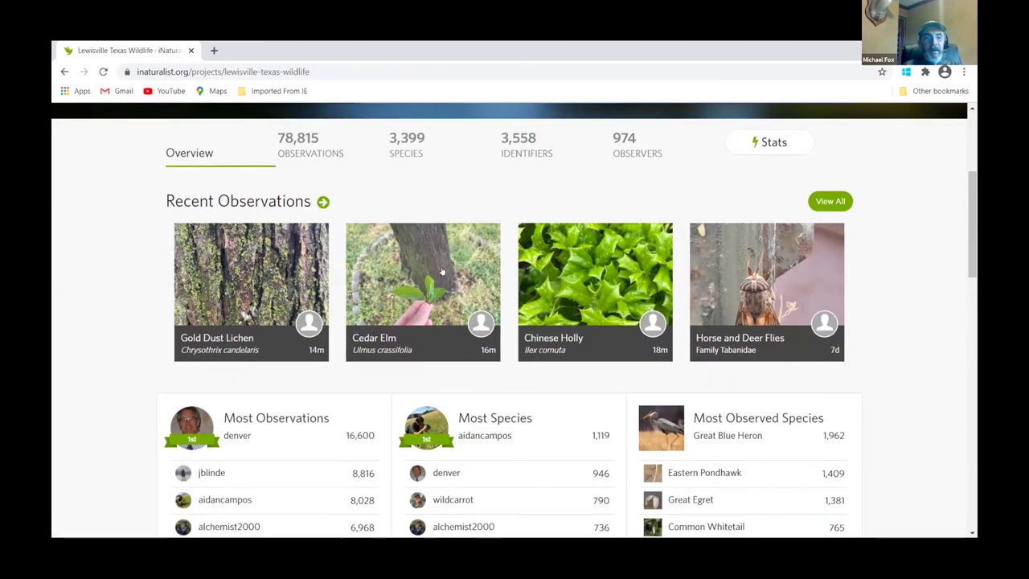
scroll(441, 268, down, 6)
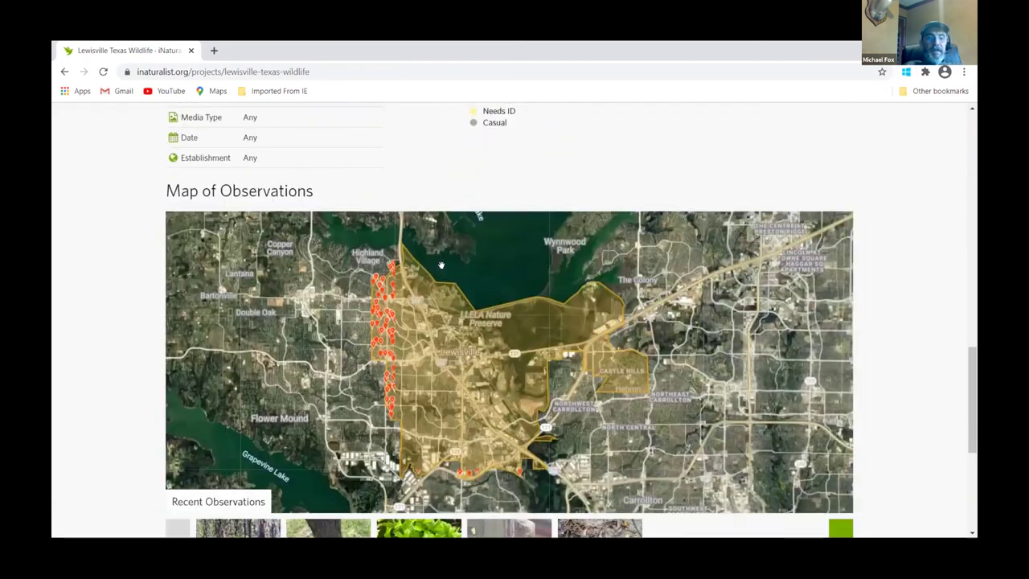
scroll(441, 265, down, 1)
scroll(432, 316, up, 2)
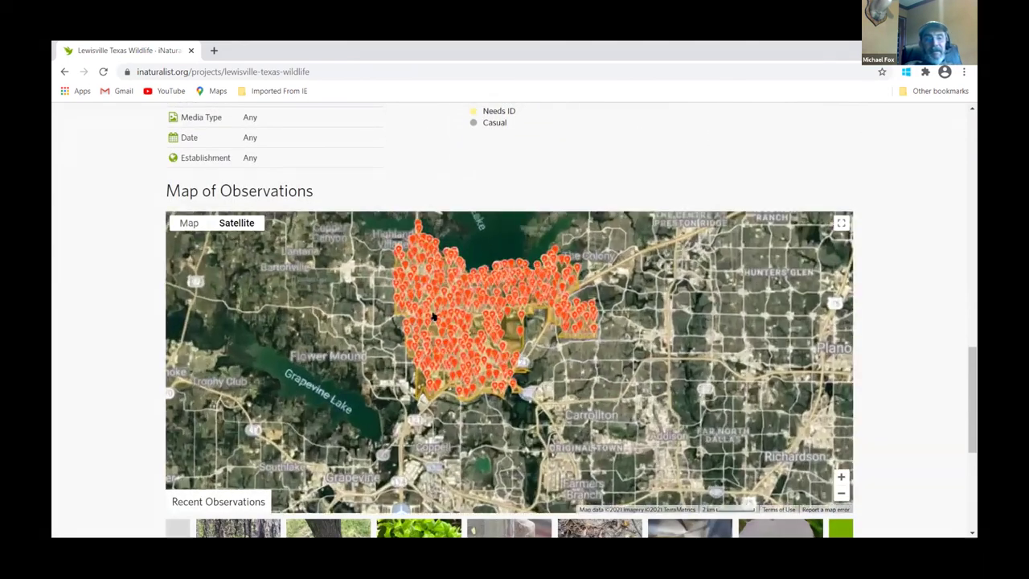
scroll(432, 316, down, 1)
scroll(432, 316, up, 1)
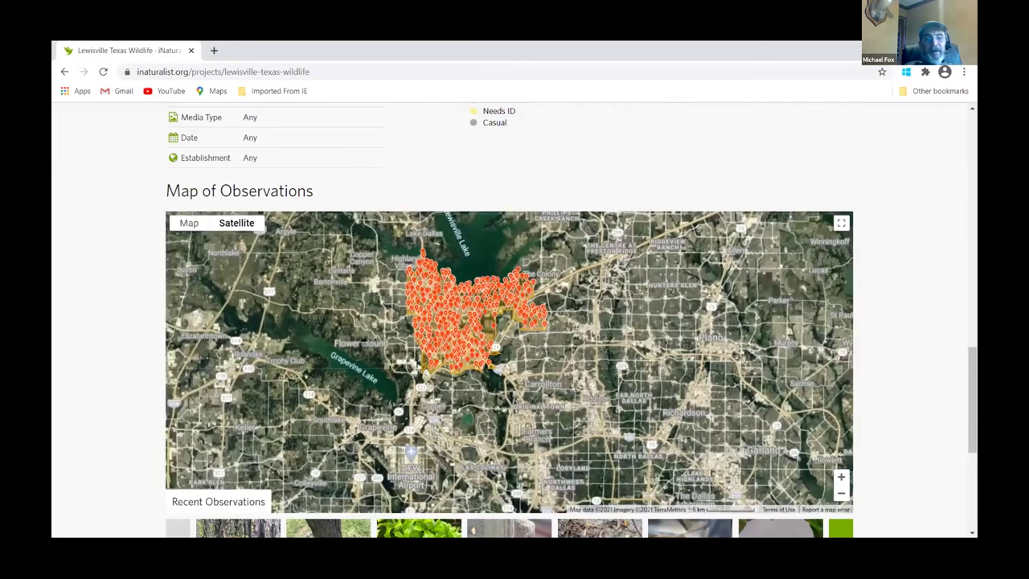
scroll(329, 389, up, 1)
scroll(444, 388, up, 1)
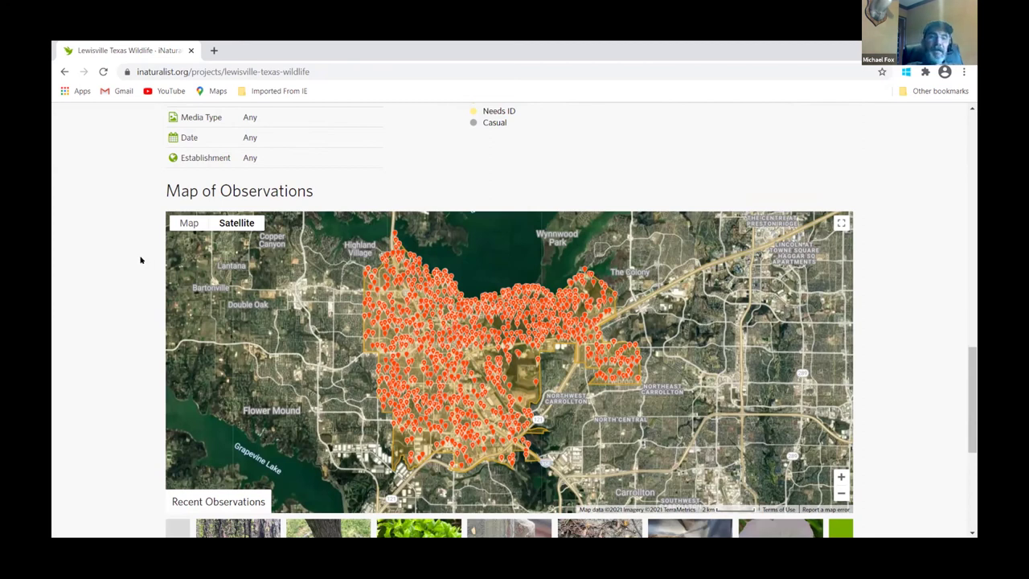
- Open the full list of observations belonging to the Lewisville Texas Wildlife project
scroll(139, 259, up, 3)
scroll(140, 259, up, 10)
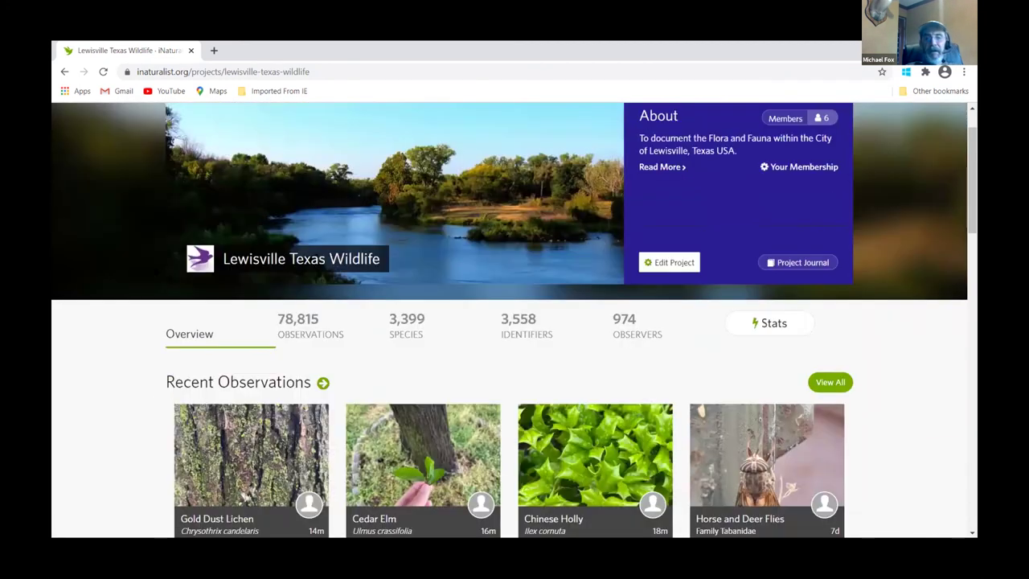
click(827, 382)
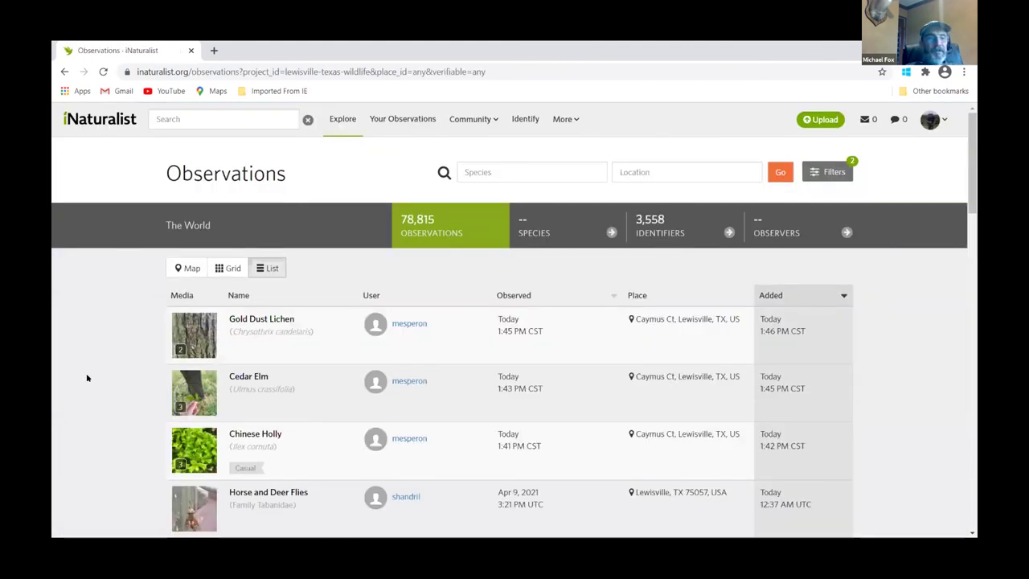
scroll(88, 378, down, 1)
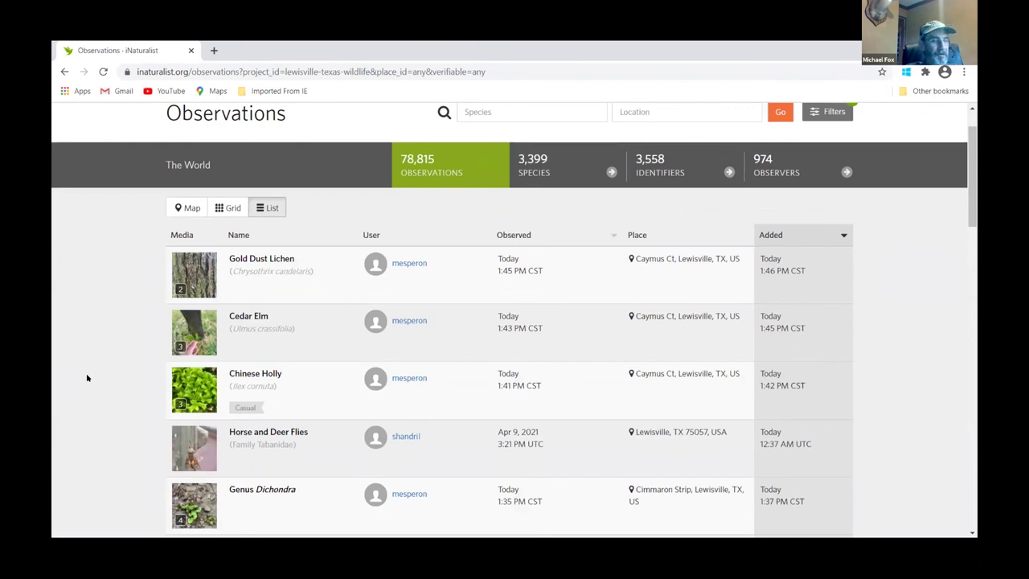
scroll(88, 377, down, 1)
scroll(88, 377, up, 2)
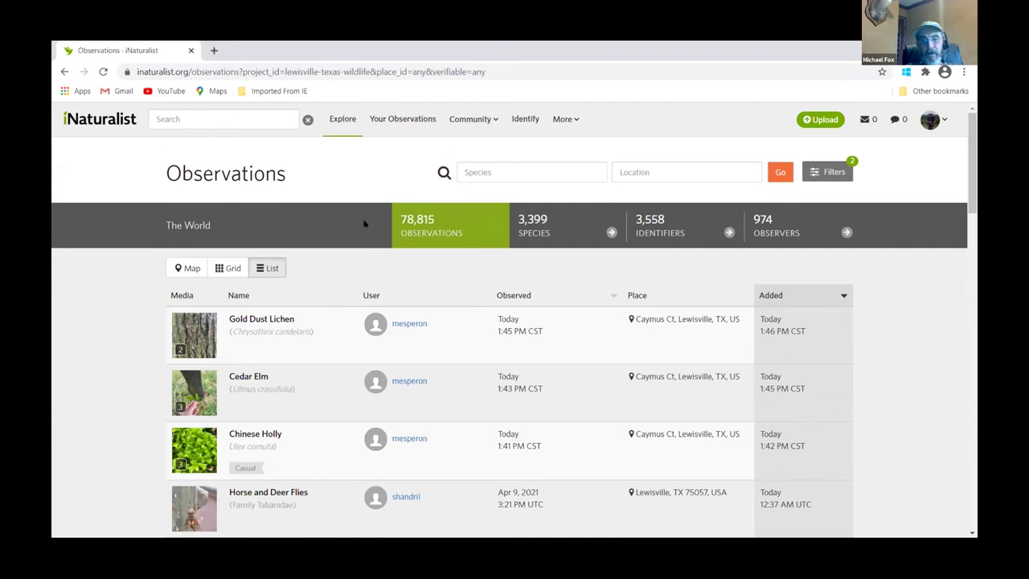
- Show the search filters with the lewisville-texas-wildlife project set and open the export form for these results
click(482, 171)
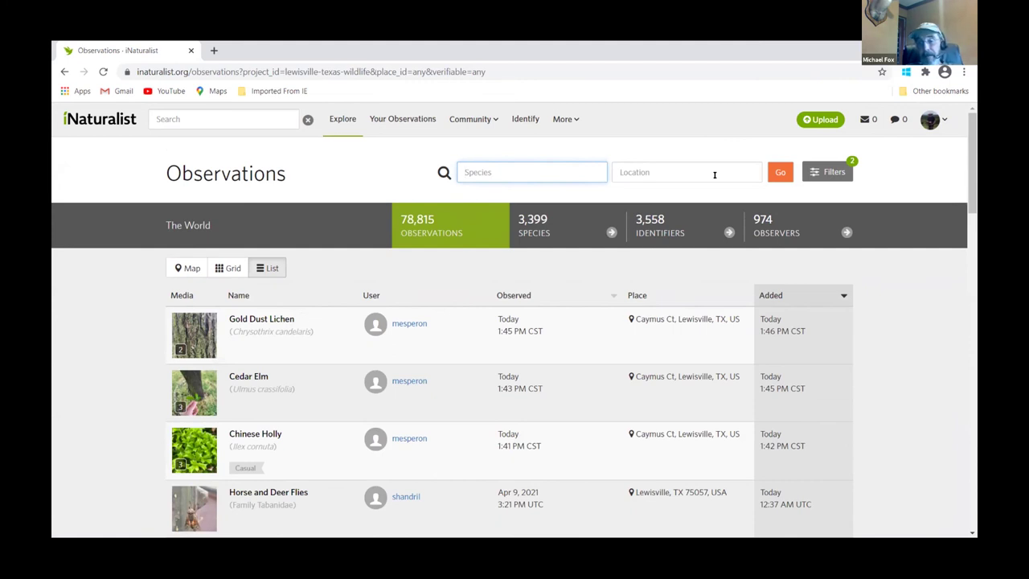
click(820, 174)
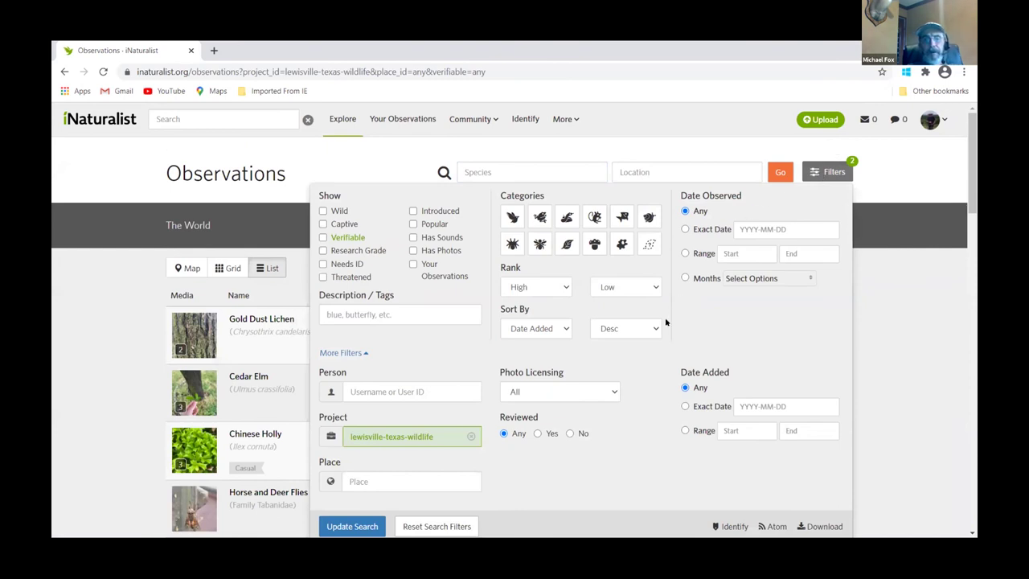
scroll(489, 309, down, 2)
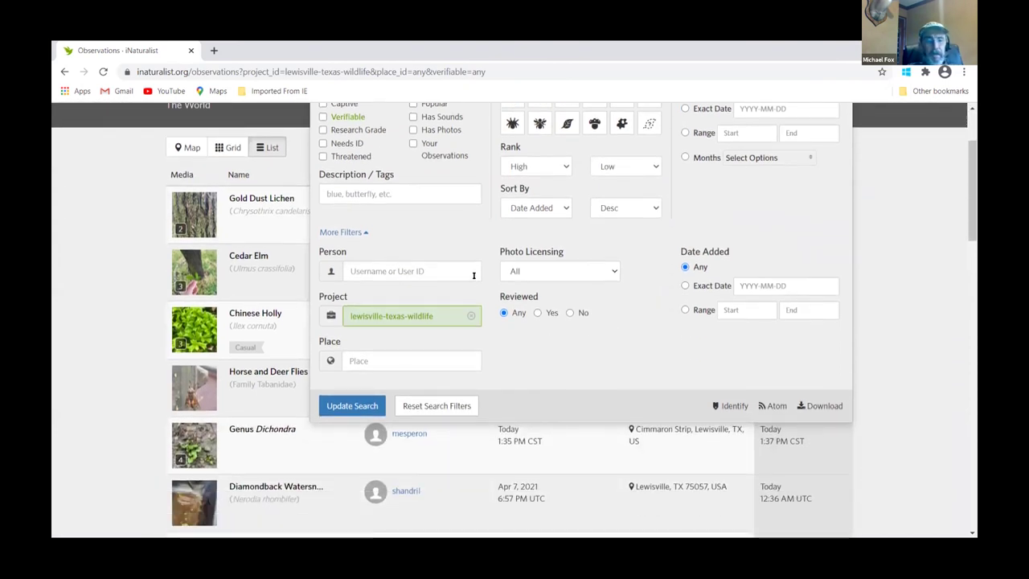
scroll(473, 276, up, 1)
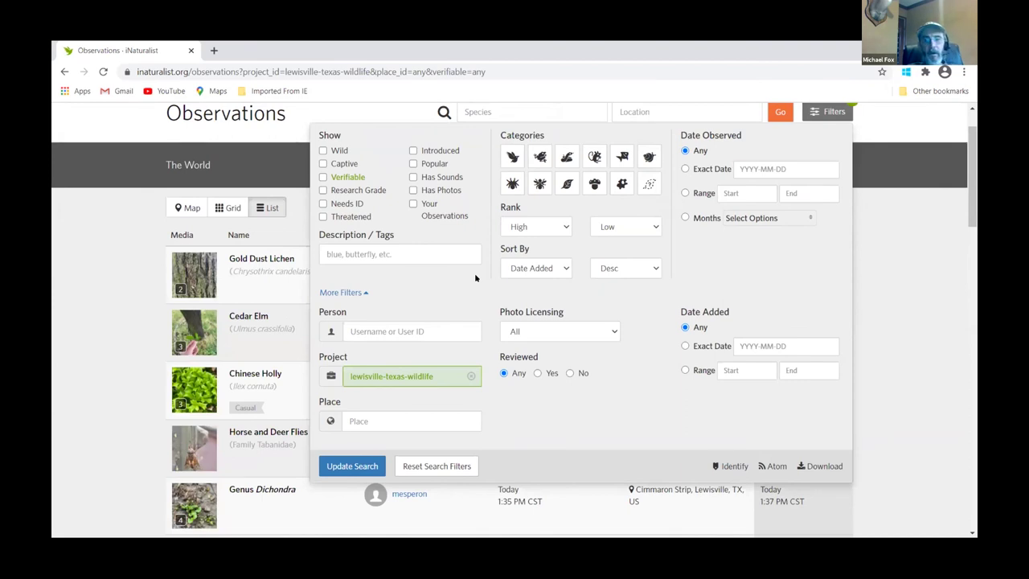
scroll(892, 453, down, 1)
click(814, 409)
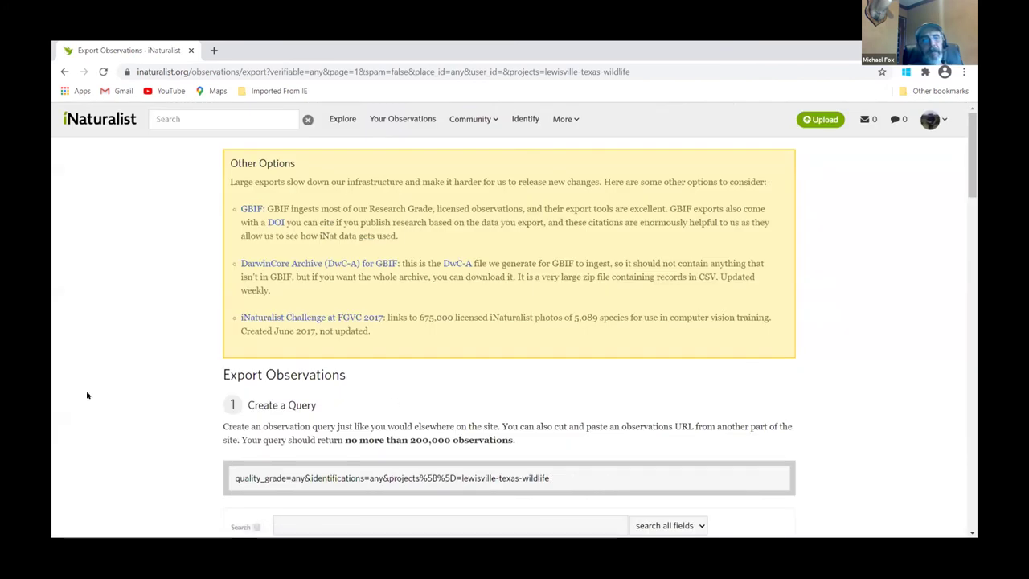
- Review the export form's prefilled project query, preview and column choices for lewisville-texas-wildlife
scroll(88, 395, down, 5)
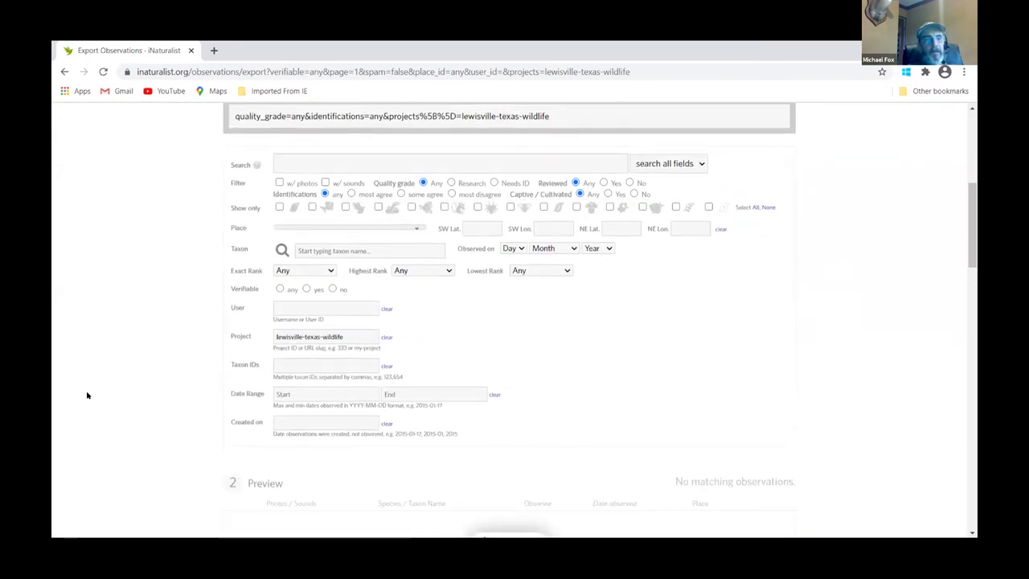
scroll(87, 395, down, 5)
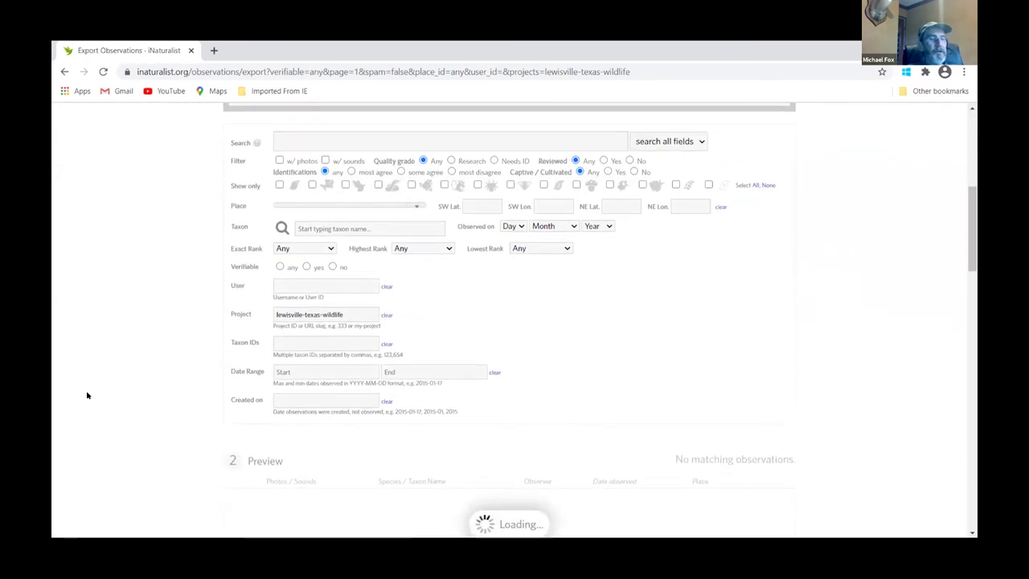
scroll(87, 395, down, 2)
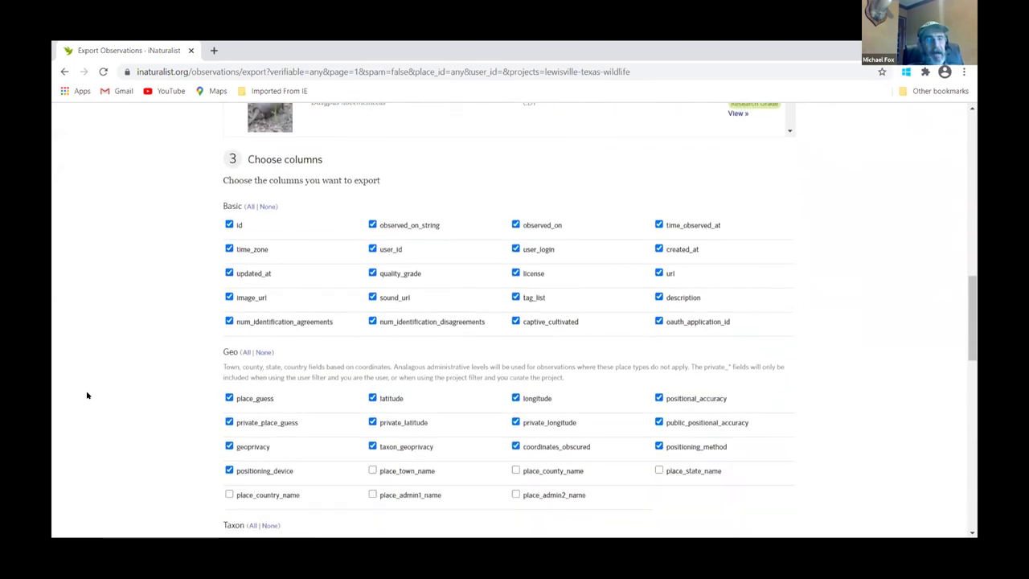
scroll(88, 394, up, 10)
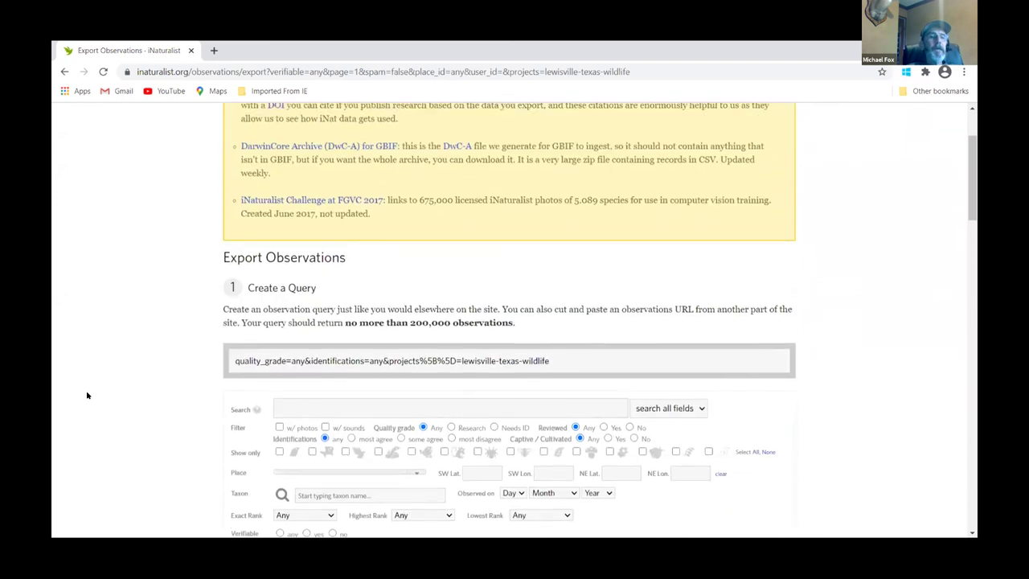
scroll(88, 394, up, 2)
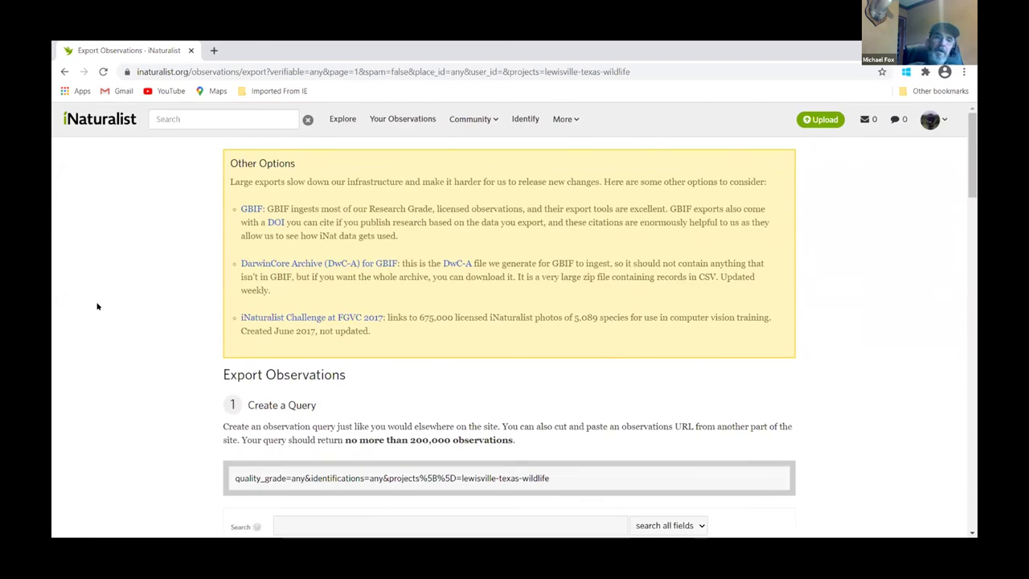